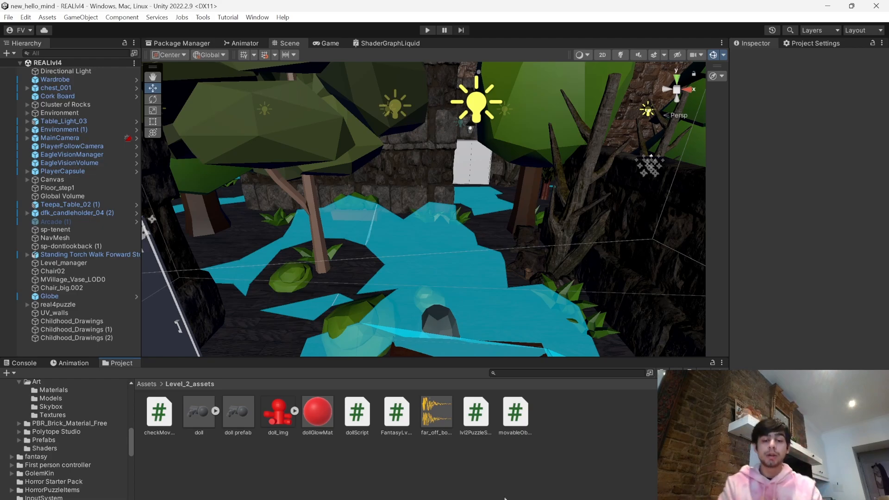
click(530, 490)
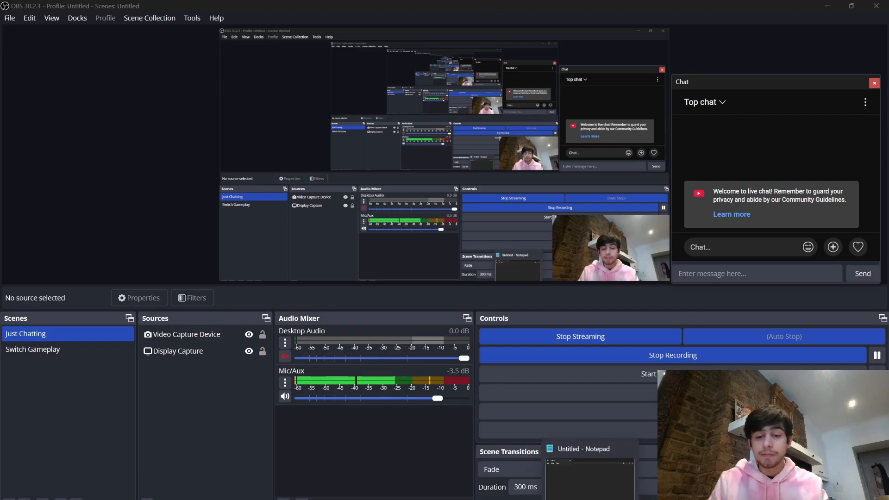
mouse_move(567, 498)
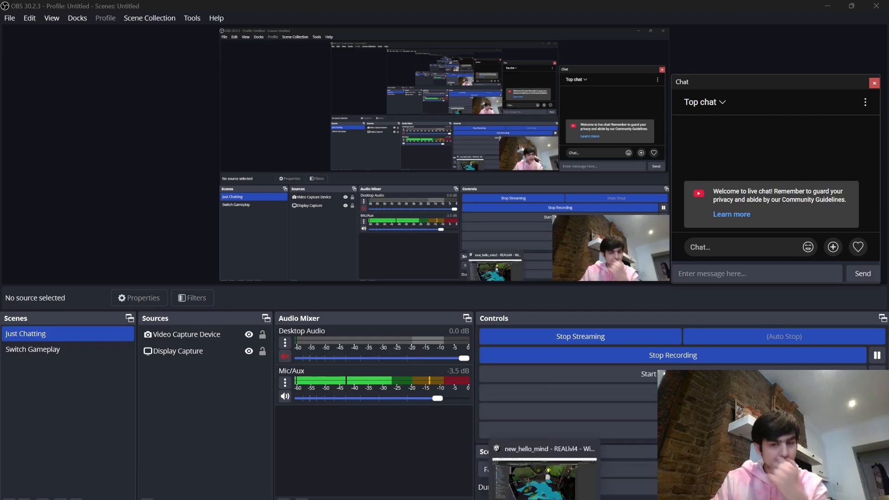
click(544, 499)
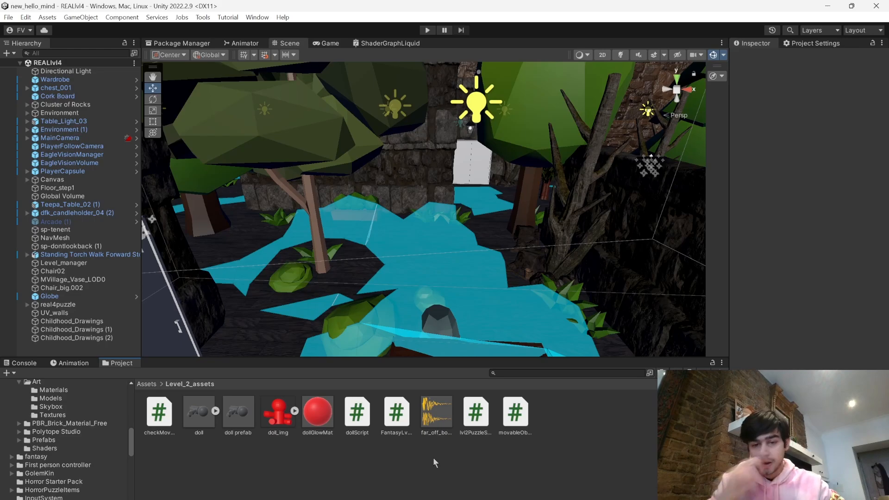
click(527, 499)
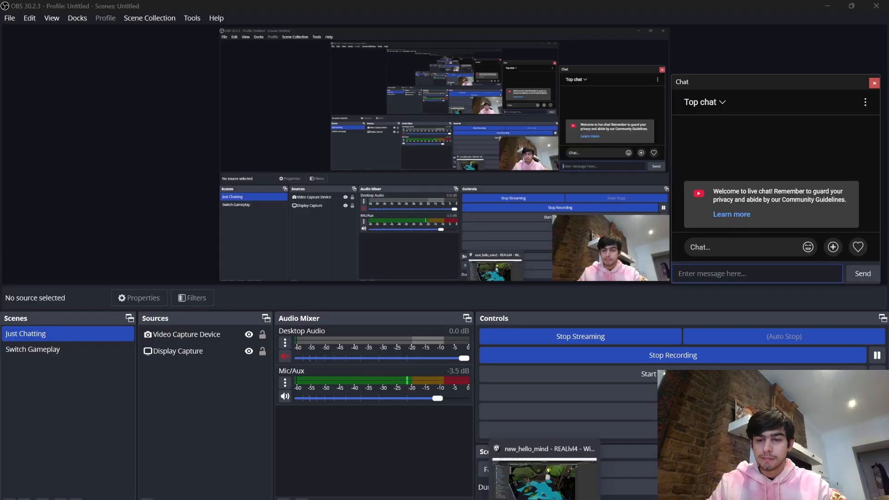
click(544, 498)
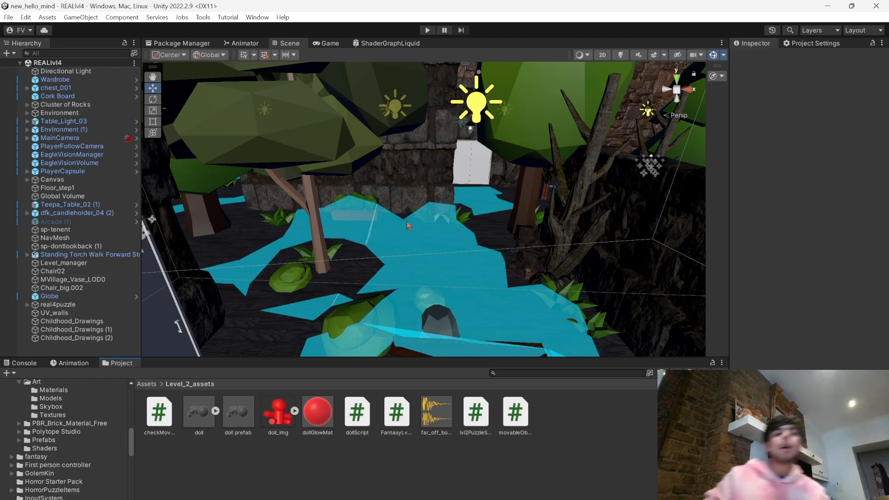
- Set the Y rotation of the wall drawing Childhood_Drawings (1) to -90
right_drag(408, 226, 657, 291)
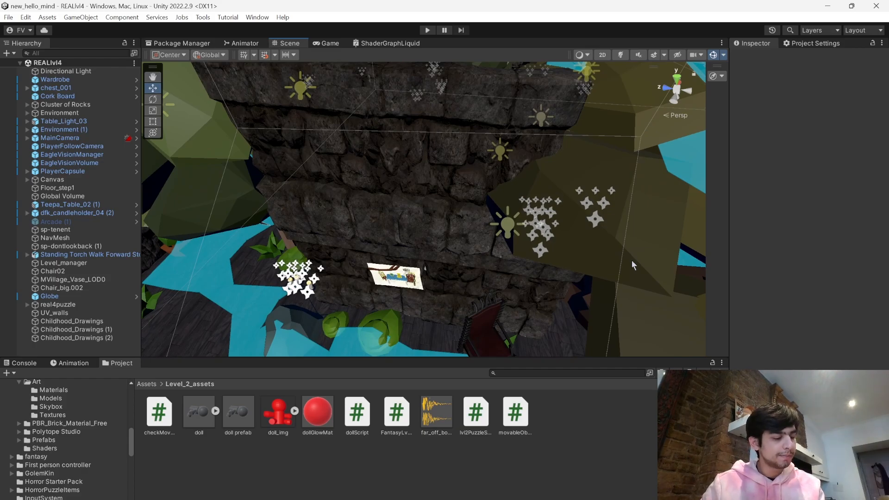
mouse_move(491, 169)
right_down()
mouse_move(471, 258)
mouse_move(492, 193)
mouse_move(546, 162)
mouse_move(451, 162)
mouse_move(288, 13)
mouse_move(76, 68)
mouse_move(880, 86)
mouse_move(770, 101)
mouse_move(837, 107)
mouse_move(724, 93)
right_up()
click(504, 107)
mouse_move(504, 109)
right_down()
mouse_move(523, 152)
mouse_move(540, 238)
mouse_move(565, 169)
right_up()
drag(488, 150, 523, 155)
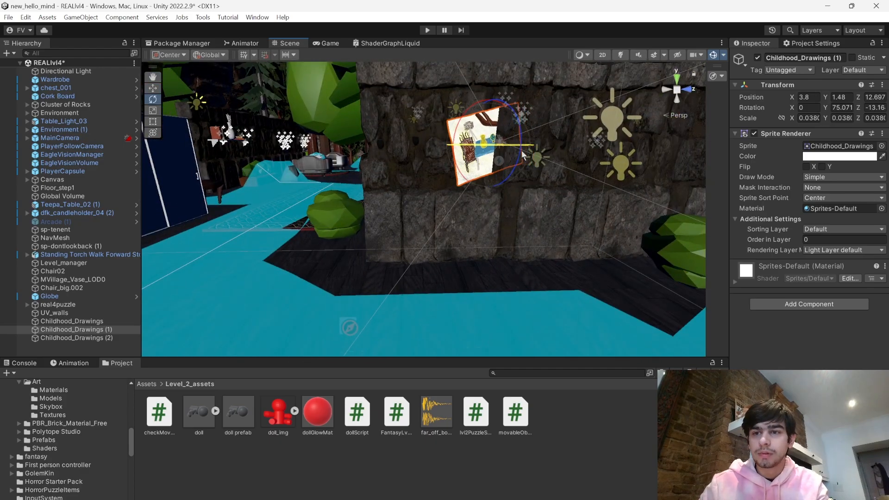
text(-90)
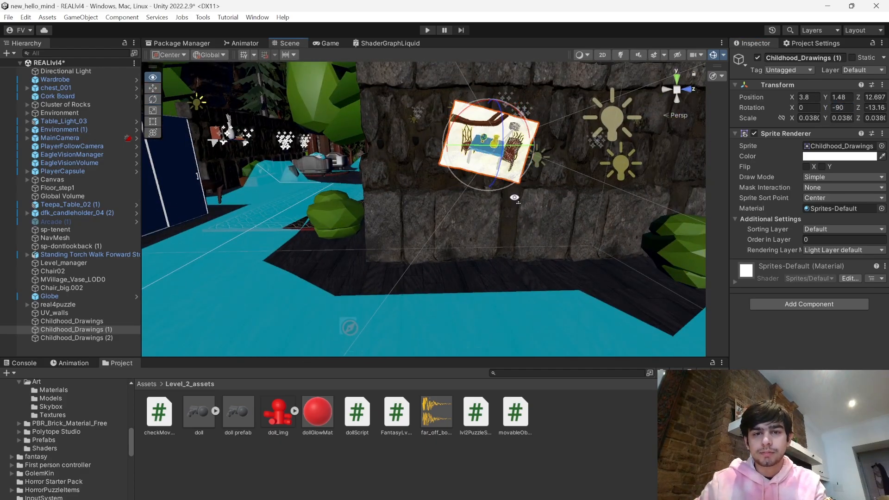
- Set the Y rotation of the wall drawing Childhood_Drawings (2) to -90 and save the scene
key(w)
mouse_move(514, 198)
right_down()
mouse_move(692, 143)
mouse_move(590, 183)
mouse_move(435, 216)
right_up()
key(s)
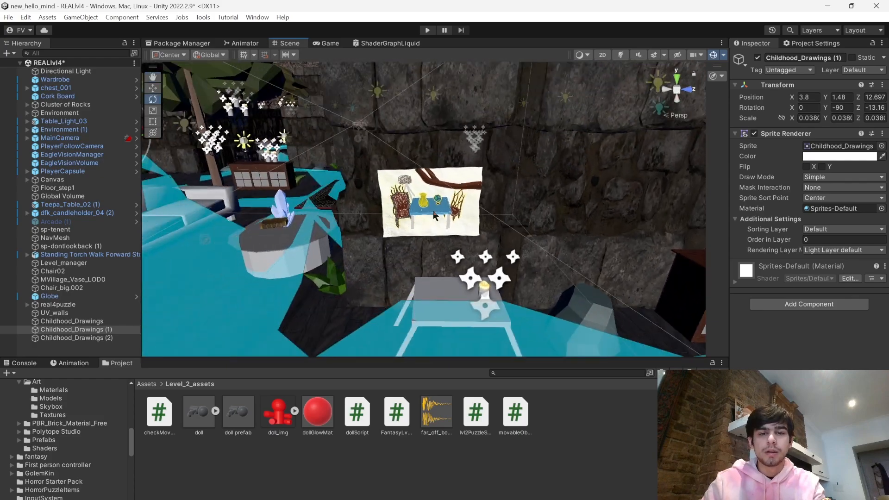
click(435, 215)
text(-90)
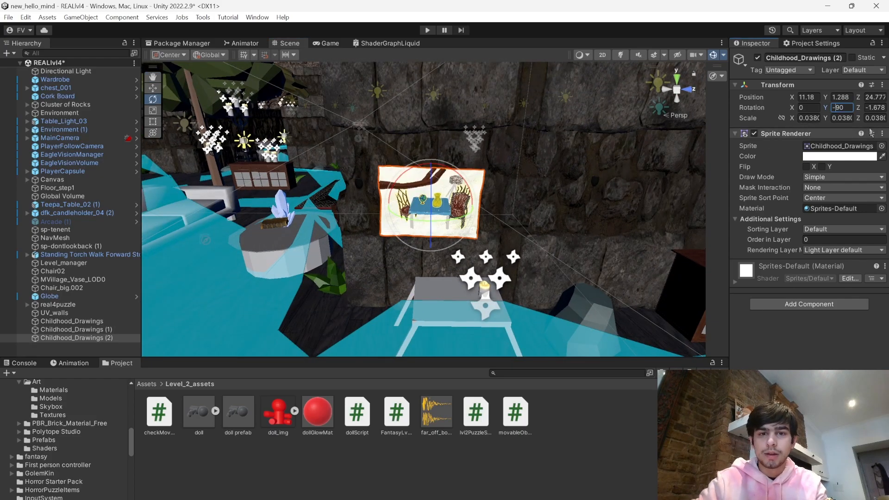
click(625, 454)
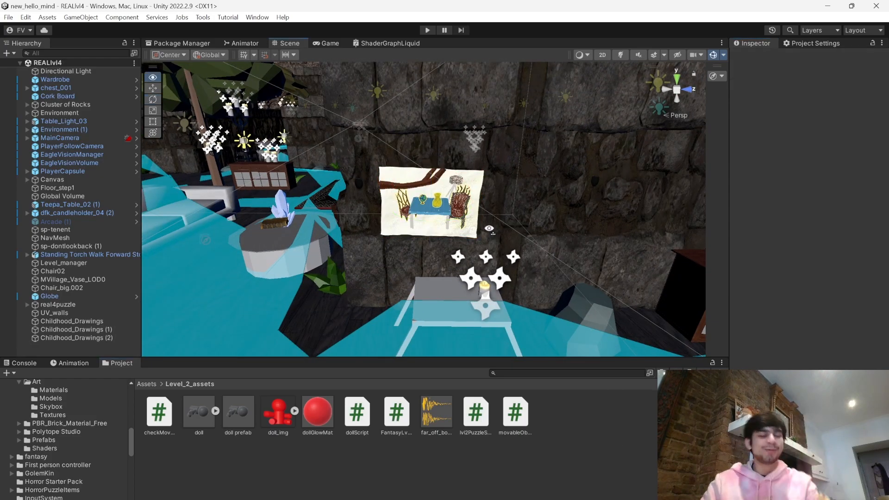
- Turn off the gizmos in the Scene view
right_drag(554, 242, 491, 229)
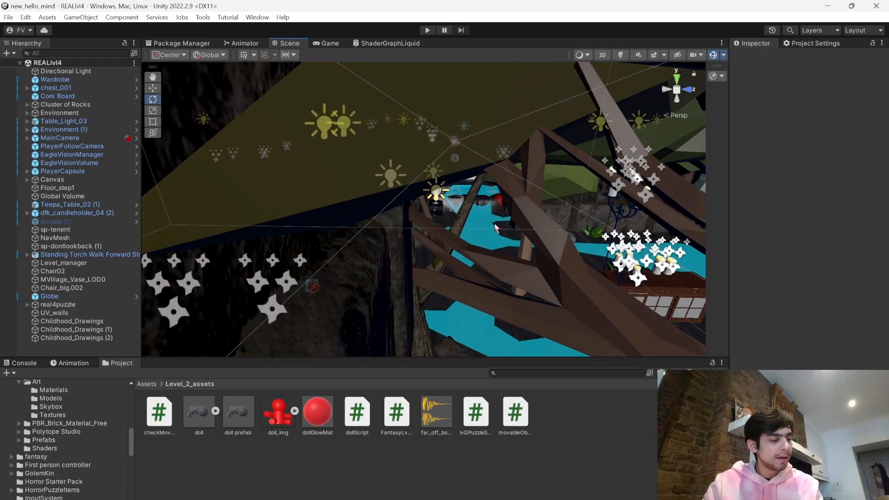
right_drag(523, 279, 488, 321)
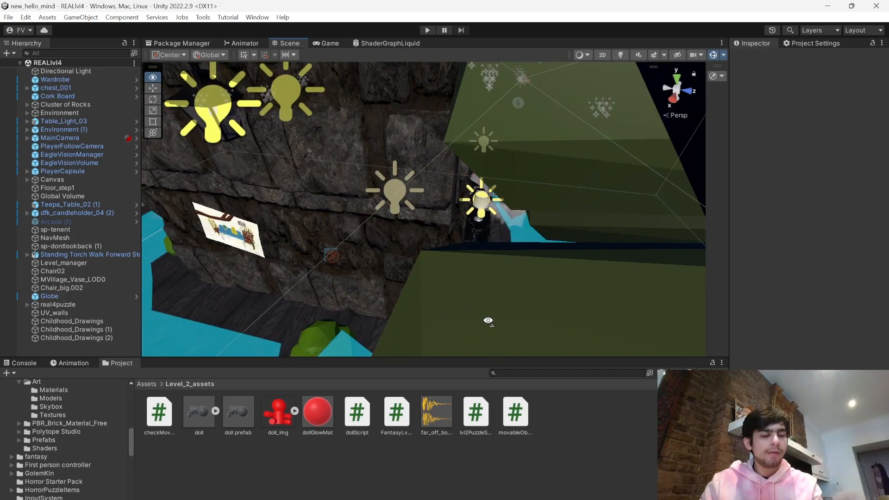
click(715, 58)
- Remove the Mesh Collider component from the spiky bush under the red chair, bushes (41)
right_drag(541, 187, 152, 176)
mouse_move(86, 163)
right_down()
mouse_move(99, 174)
mouse_move(95, 252)
mouse_move(137, 242)
mouse_move(879, 242)
mouse_move(15, 217)
mouse_move(879, 216)
mouse_move(226, 236)
mouse_move(109, 312)
mouse_move(168, 335)
mouse_move(169, 273)
mouse_move(866, 262)
mouse_move(302, 272)
mouse_move(291, 260)
mouse_move(821, 96)
mouse_move(753, 278)
mouse_move(601, 231)
mouse_move(318, 167)
mouse_move(375, 194)
mouse_move(464, 283)
mouse_move(674, 276)
mouse_move(691, 299)
mouse_move(670, 328)
mouse_move(812, 352)
mouse_move(815, 333)
mouse_move(767, 283)
mouse_move(807, 234)
mouse_move(857, 237)
mouse_move(817, 221)
mouse_move(774, 185)
mouse_move(801, 195)
mouse_move(791, 249)
mouse_move(797, 216)
mouse_move(831, 184)
mouse_move(789, 192)
mouse_move(257, 169)
mouse_move(486, 162)
mouse_move(602, 175)
mouse_move(808, 158)
mouse_move(218, 155)
mouse_move(224, 181)
mouse_move(641, 181)
mouse_move(422, 155)
mouse_move(698, 168)
right_up()
mouse_move(833, 168)
right_down()
mouse_move(850, 153)
mouse_move(412, 443)
mouse_move(512, 299)
mouse_move(439, 212)
mouse_move(255, 361)
mouse_move(167, 299)
mouse_move(630, 343)
mouse_move(518, 314)
right_up()
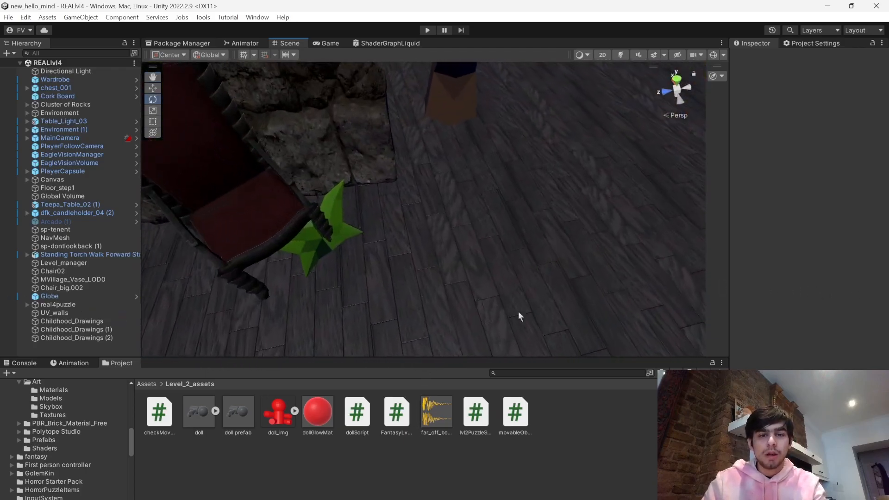
click(316, 258)
scroll(819, 313, down, 1)
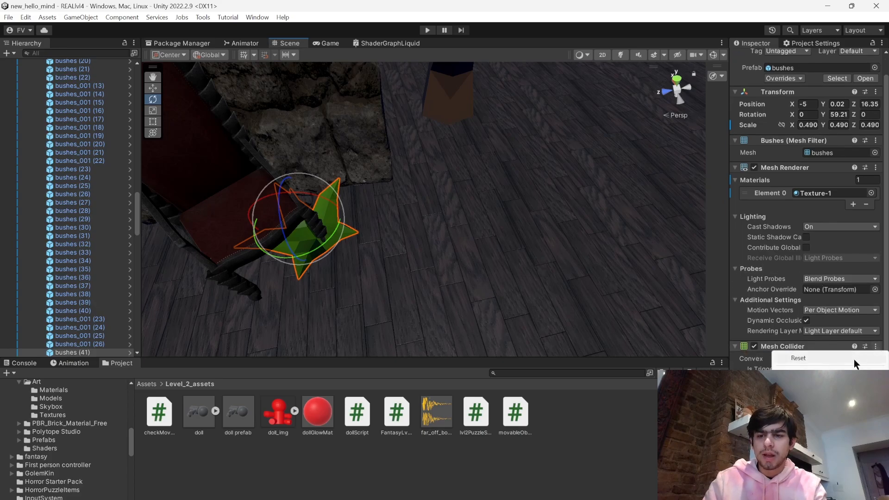
click(807, 374)
right_drag(569, 252, 548, 264)
click(557, 451)
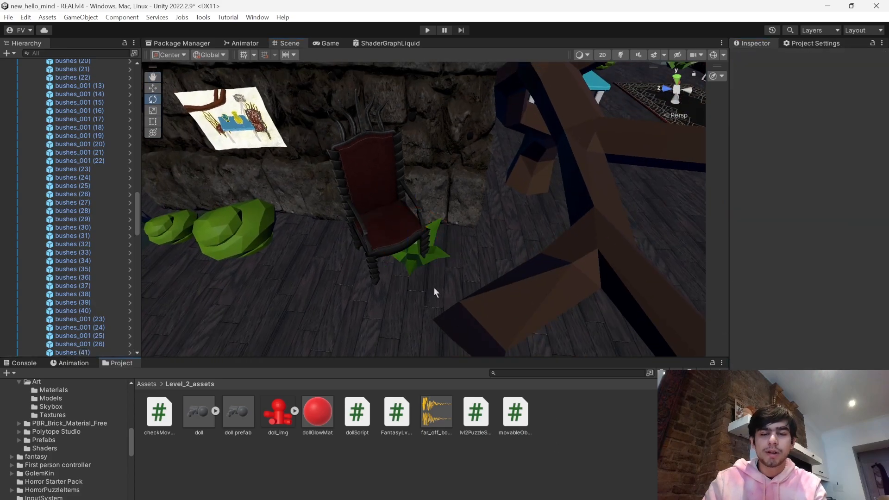
- Examine the colliders and Rigidbody settings of the red chair, Chair_big.002
click(393, 230)
scroll(805, 273, down, 9)
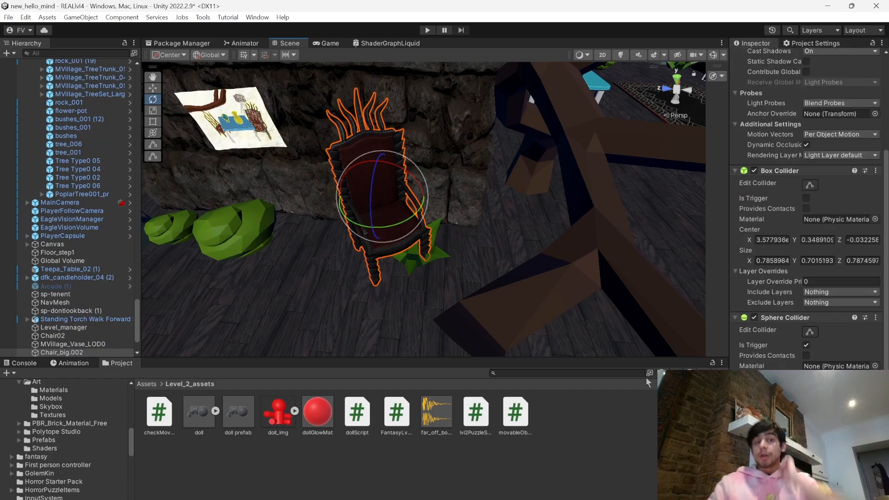
scroll(477, 237, down, 4)
scroll(479, 241, up, 5)
right_drag(483, 247, 465, 228)
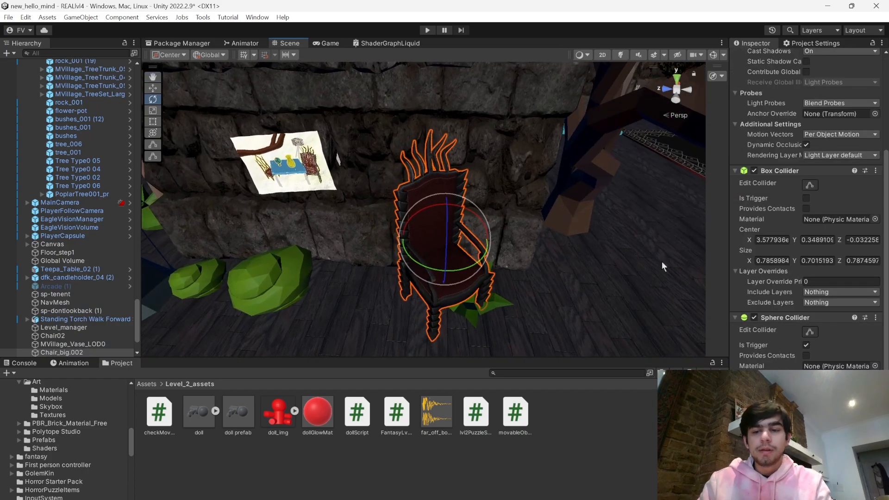
scroll(841, 299, down, 6)
scroll(841, 299, down, 1)
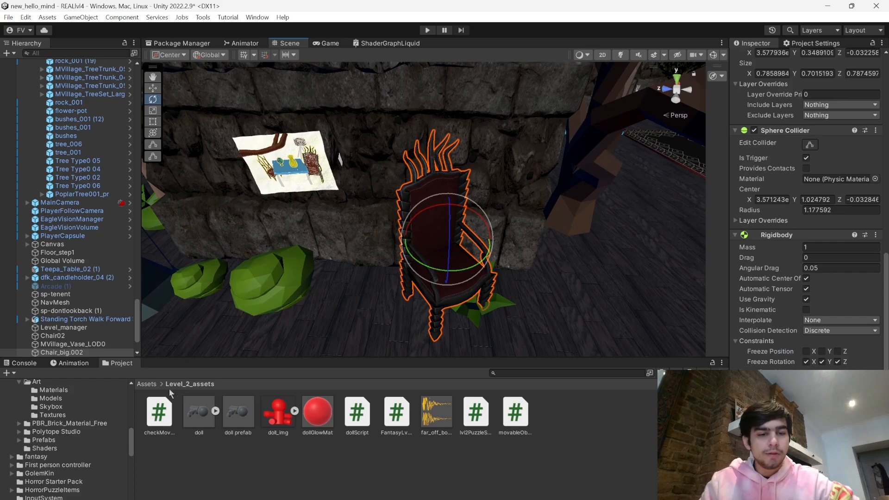
- Attach the Outline script from the QuickOutline Scripts folder to the red chair, Chair_big.002
click(146, 384)
scroll(307, 426, down, 2)
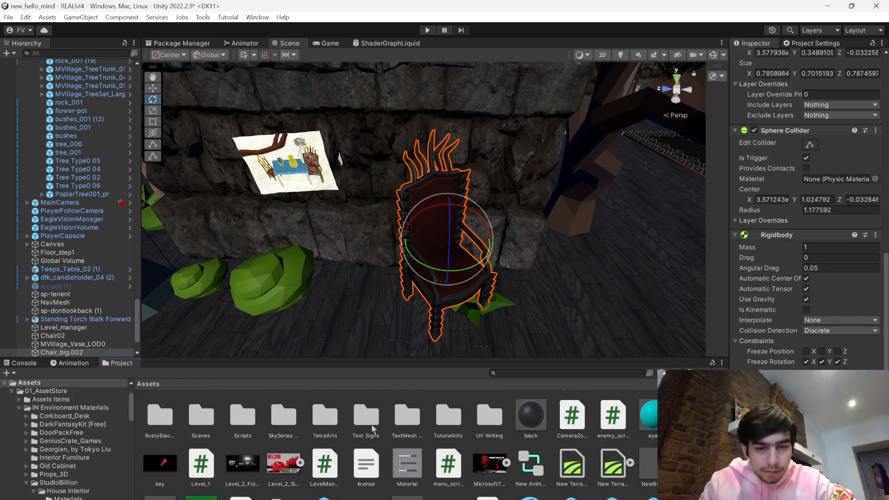
scroll(375, 426, up, 3)
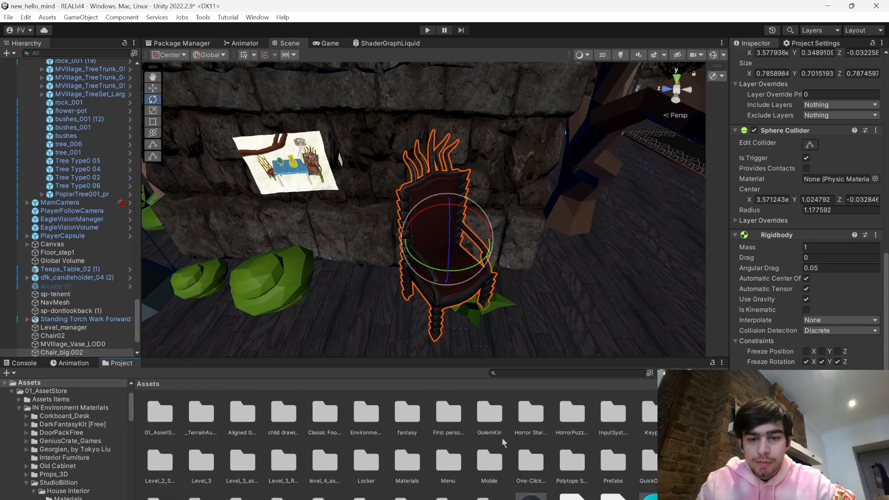
double_click(647, 468)
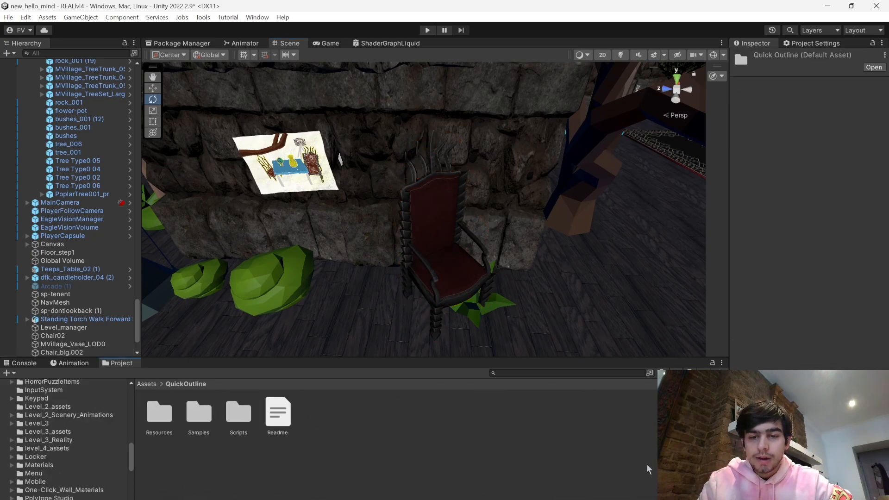
double_click(231, 418)
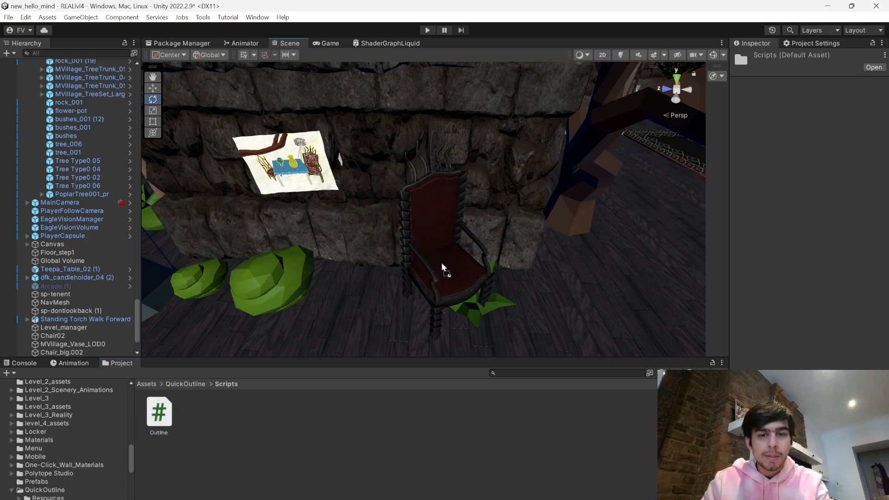
click(451, 280)
- Set the red chair's outline color to yellow
scroll(806, 342, down, 15)
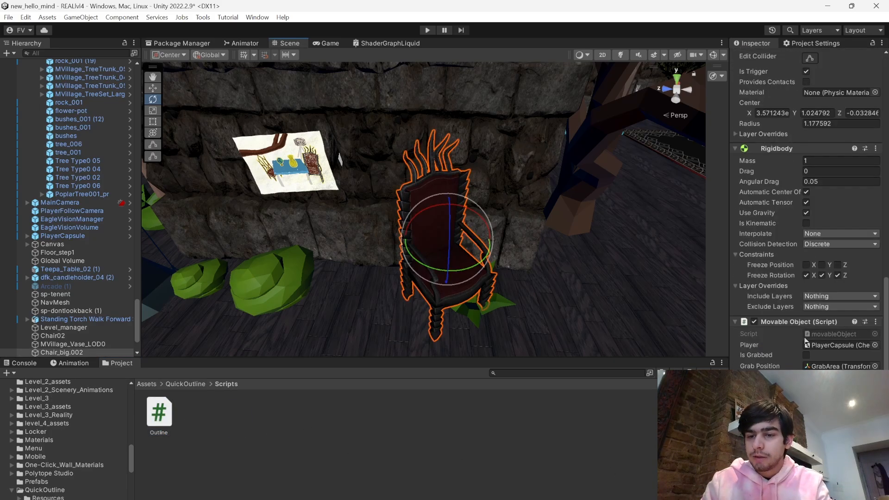
click(833, 431)
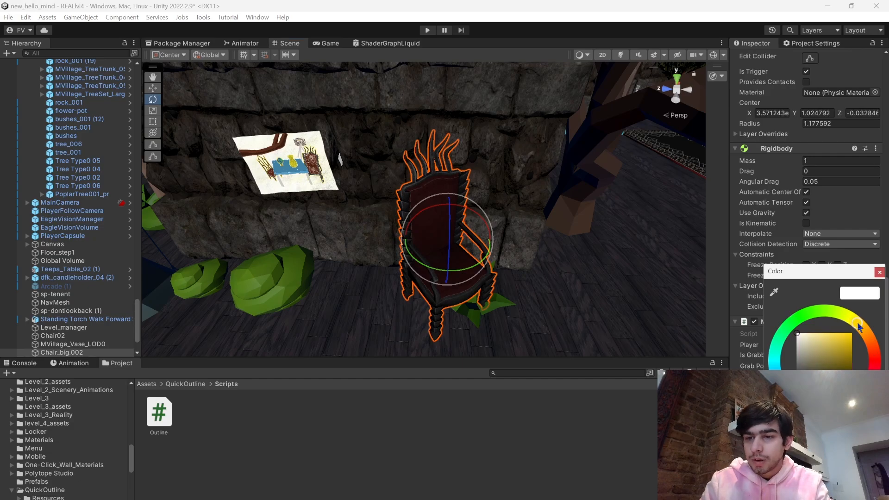
click(879, 273)
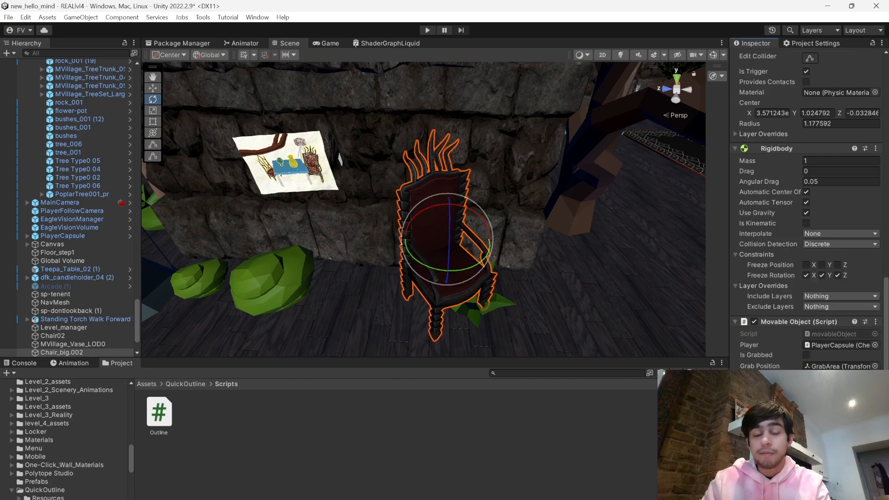
- Run the game and walk the player up to the red chair to check its outline
click(427, 30)
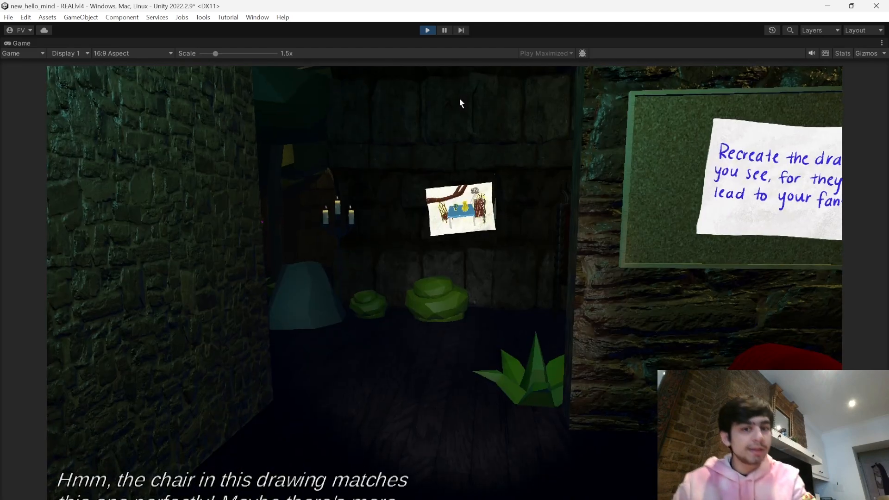
click(459, 98)
key(w)
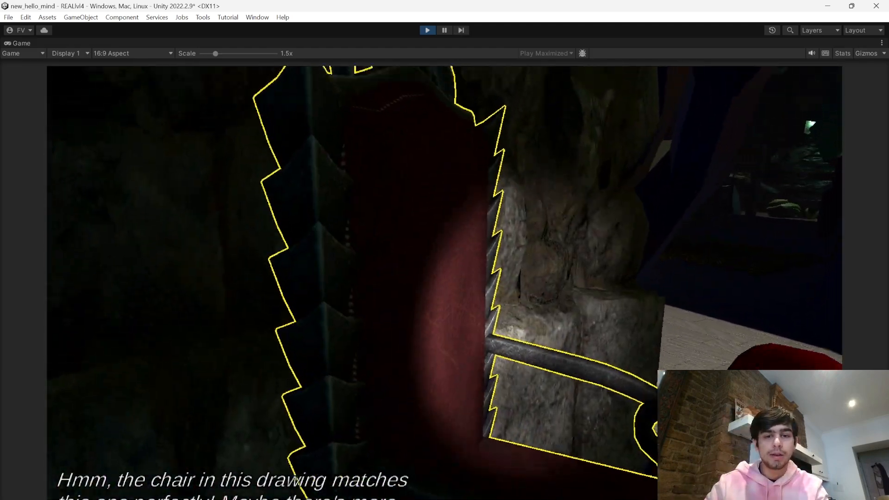
key(s)
key(w)
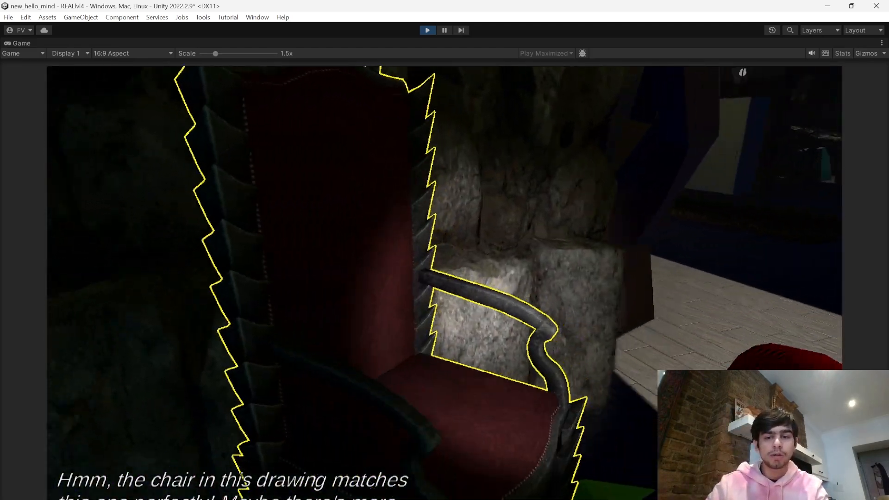
- Test the chair's outline by repeatedly stepping away from it and back within reach
key(d)
key(s)
key(w)
key(s)
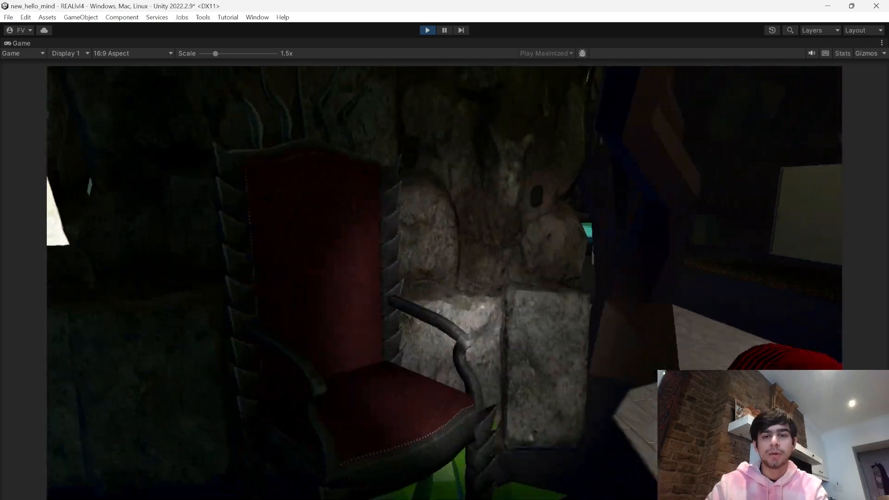
key(w)
key(s)
key(w)
- Test moving the chair by carrying it next to the turquoise table and backing away, and release the cursor from the game
key(a)
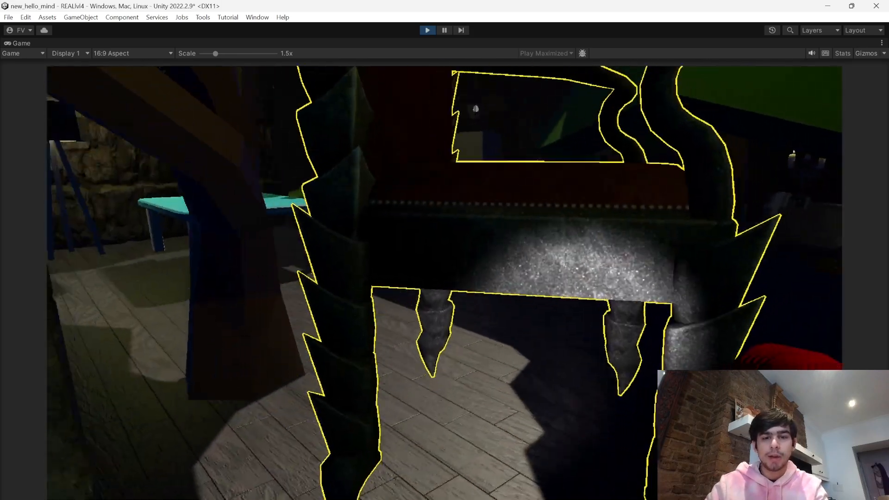
key(a)
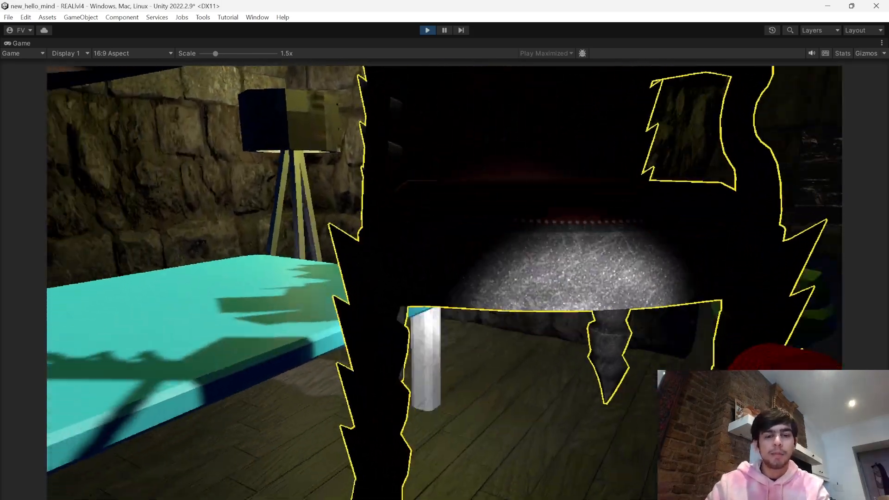
key(s)
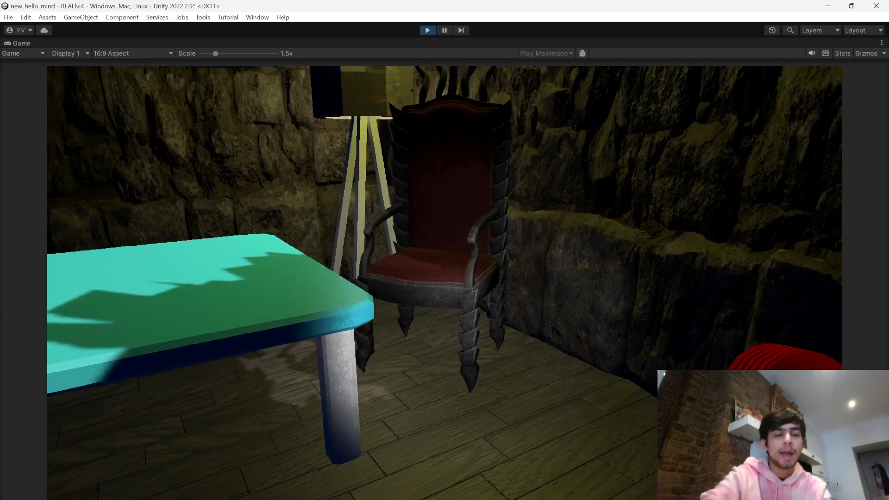
key(s)
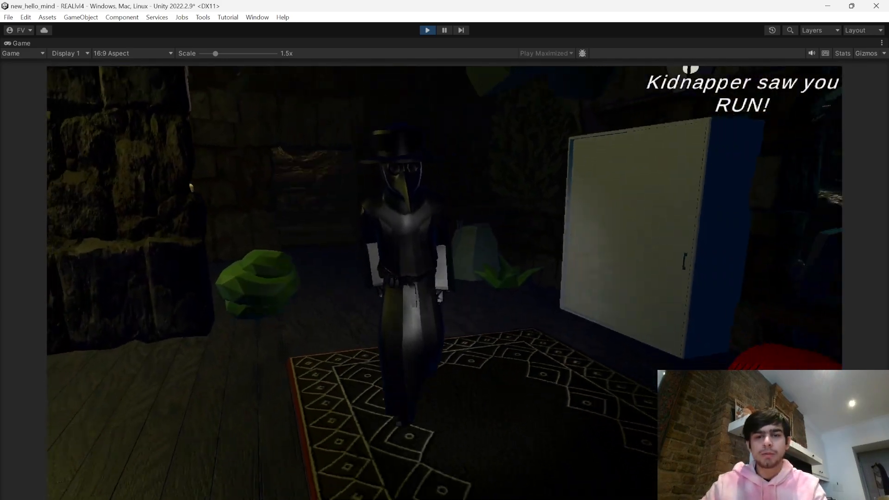
key(Escape)
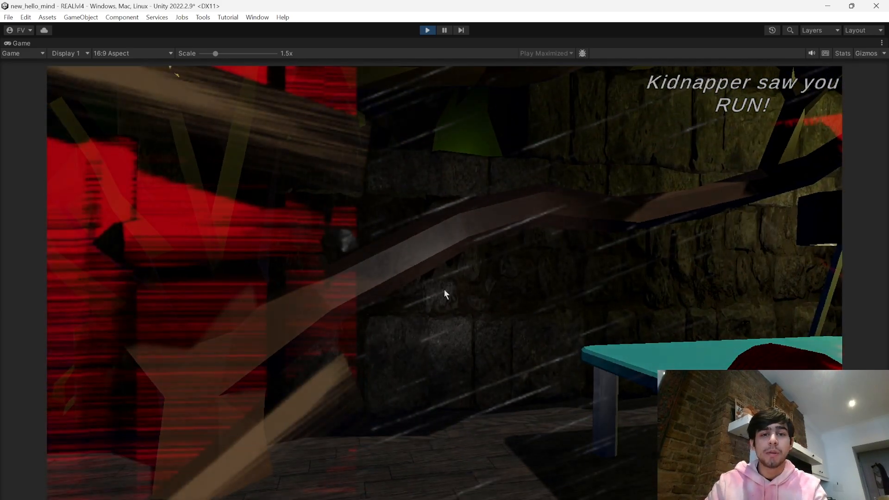
- Stop the game, check the Standing Torch Walk Forward enemy in the scene, and save the scene
click(427, 30)
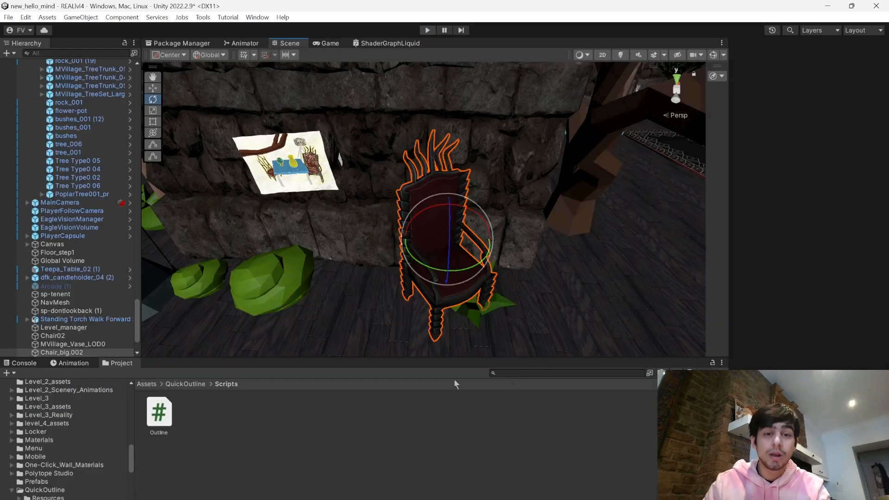
right_drag(416, 259, 290, 211)
click(420, 257)
click(427, 262)
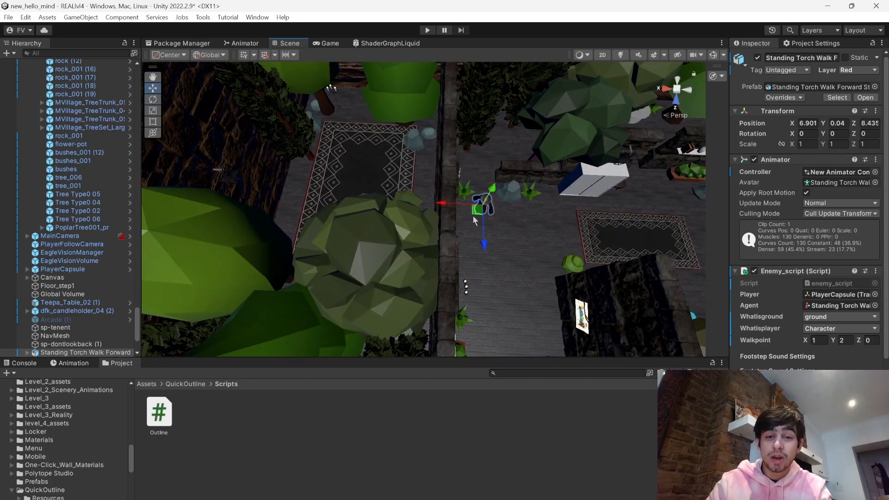
click(435, 419)
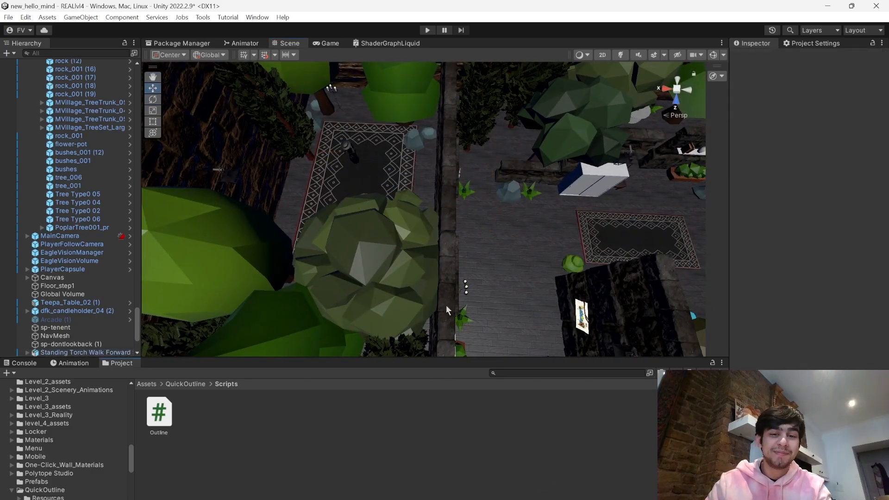
key(ctrl+s)
- Shift the stone wall segment between the candleholder and the white vase along Z to 2.37
right_drag(445, 304, 337, 270)
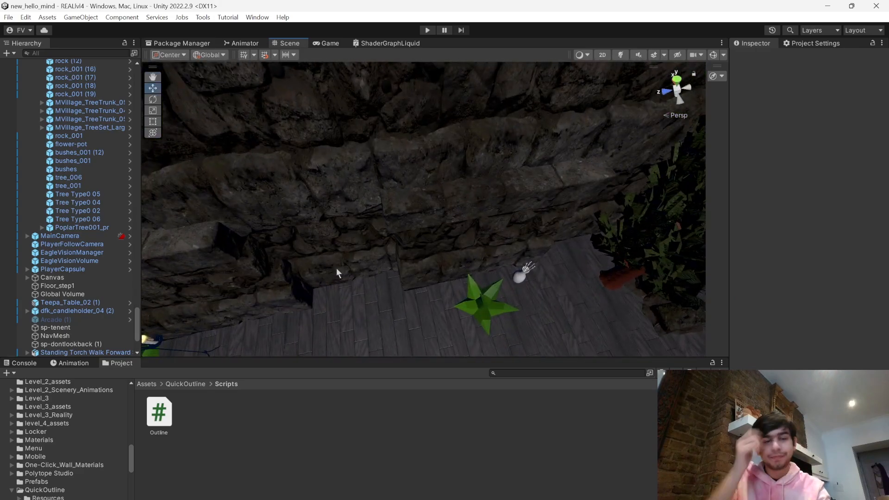
right_drag(336, 268, 379, 236)
click(380, 236)
mouse_move(379, 236)
right_down()
mouse_move(348, 277)
mouse_move(392, 248)
right_up()
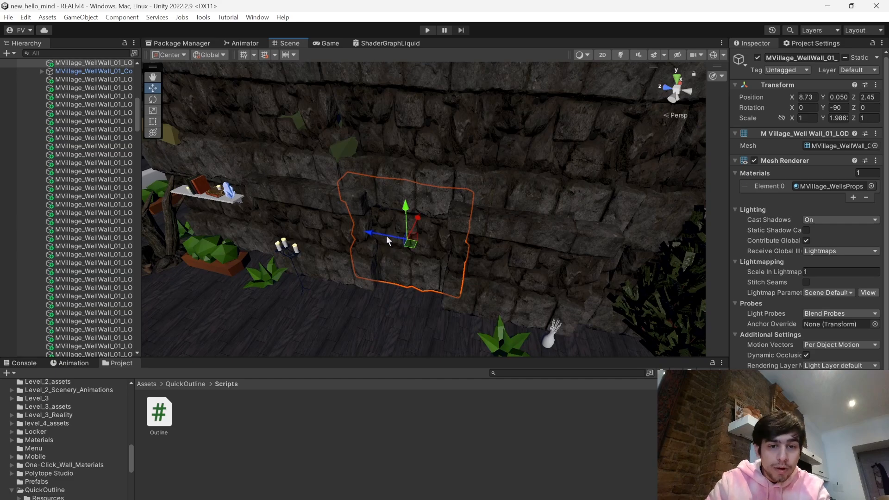
drag(386, 236, 298, 236)
drag(356, 246, 387, 255)
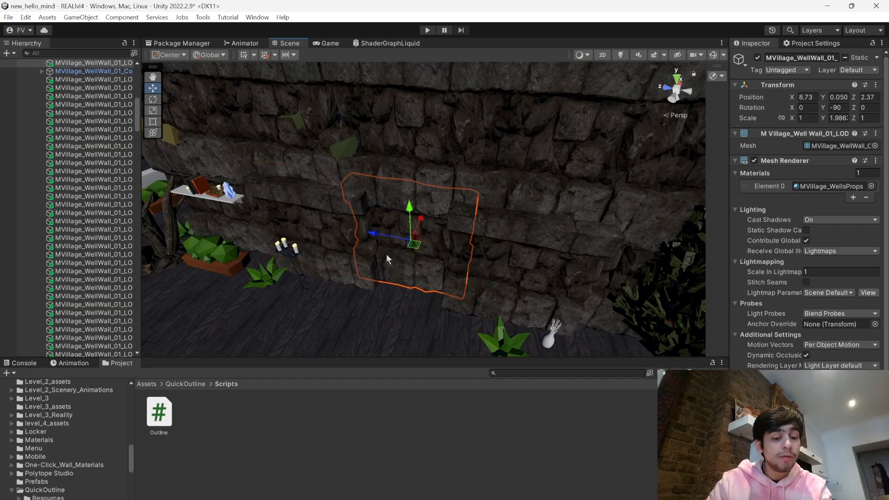
click(457, 473)
- Examine the shifted wall segment from both sides for gaps in the stone wall
right_drag(476, 310, 205, 324)
click(358, 257)
right_drag(360, 258, 123, 288)
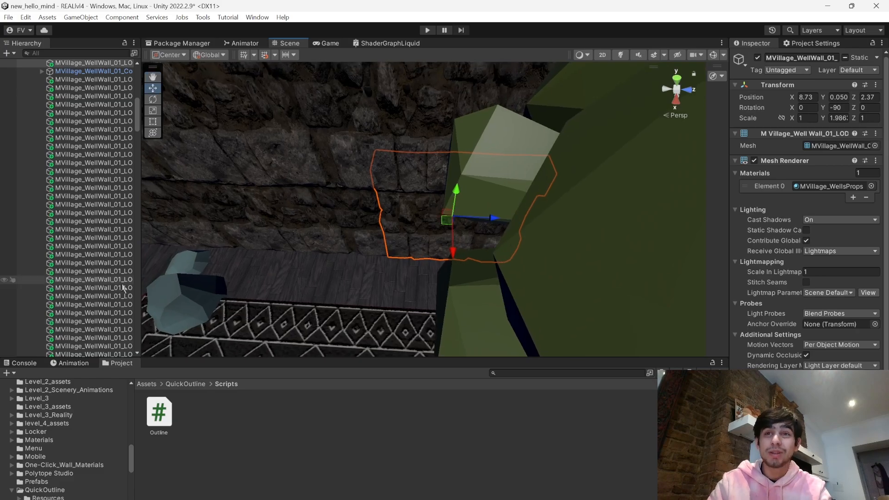
right_drag(371, 287, 61, 241)
click(442, 448)
right_drag(557, 310, 358, 287)
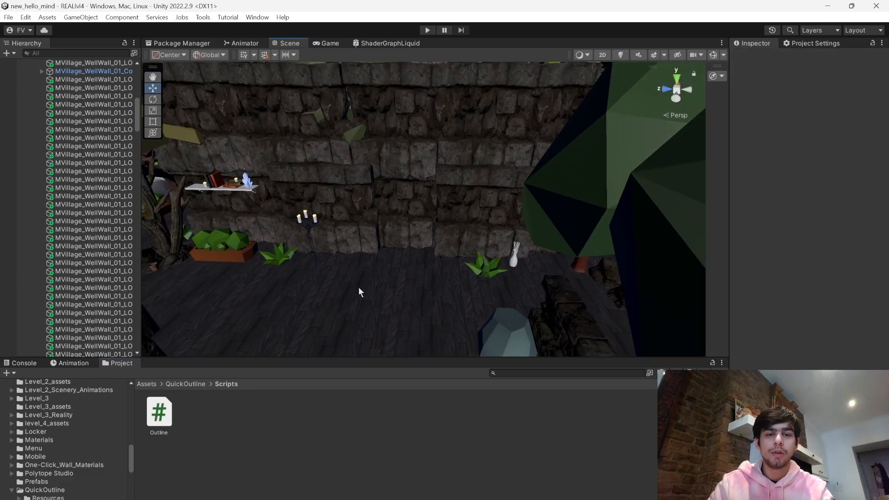
click(388, 237)
click(434, 402)
- Copy the Outline component from the red chair to the gold vase on the cabinet
right_drag(587, 300, 456, 244)
click(407, 217)
scroll(853, 361, down, 10)
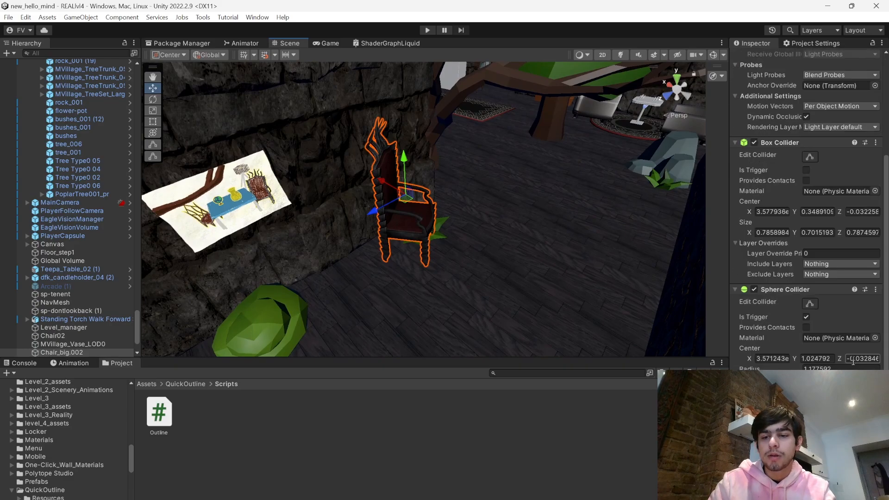
scroll(853, 361, down, 5)
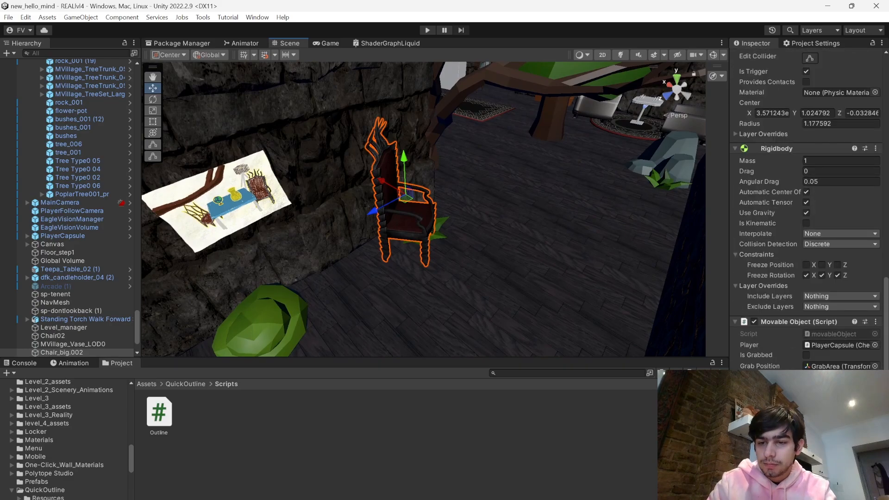
right_drag(529, 255, 351, 189)
click(354, 189)
click(348, 196)
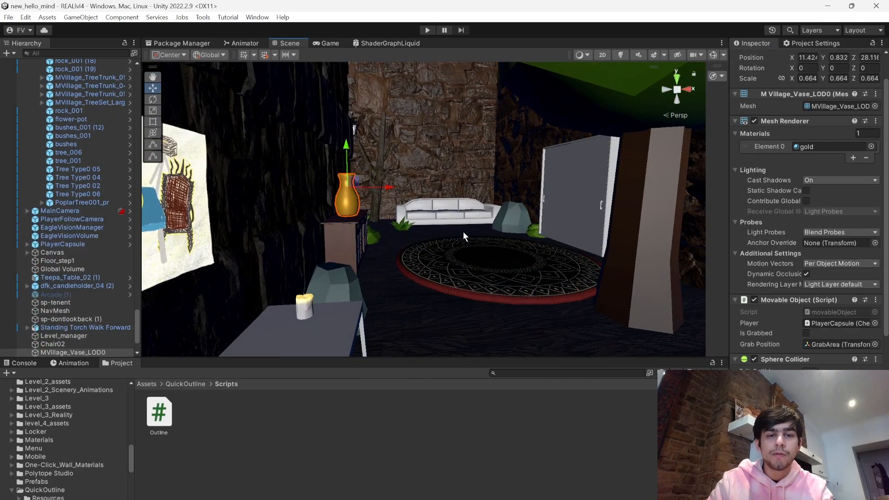
right_drag(465, 236, 324, 273)
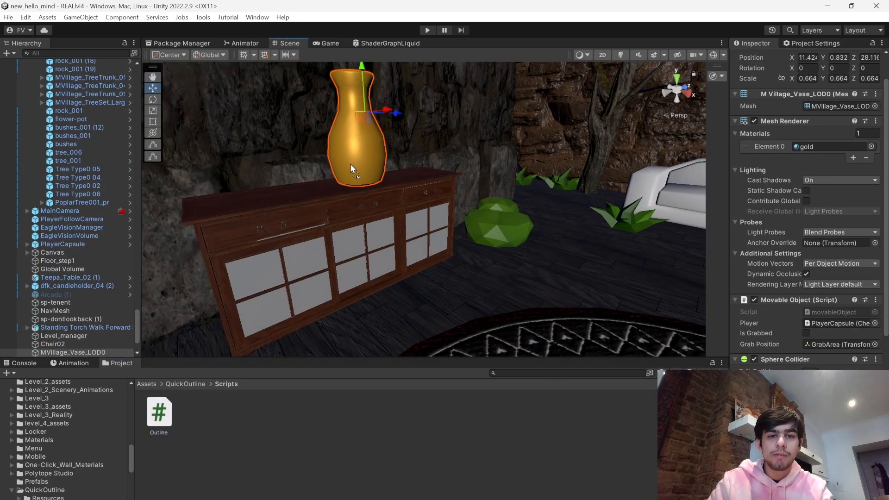
scroll(806, 209, down, 10)
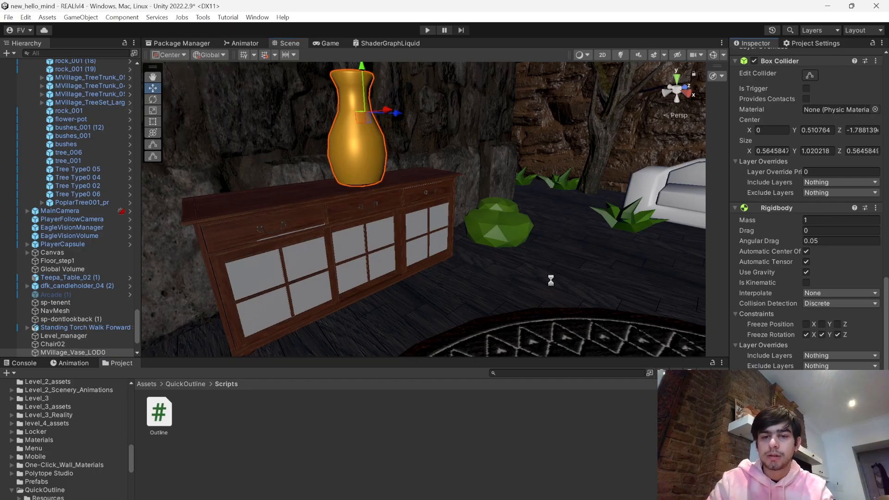
- Give the globe on the round white table the same Outline component and save the scene
right_drag(550, 280, 294, 253)
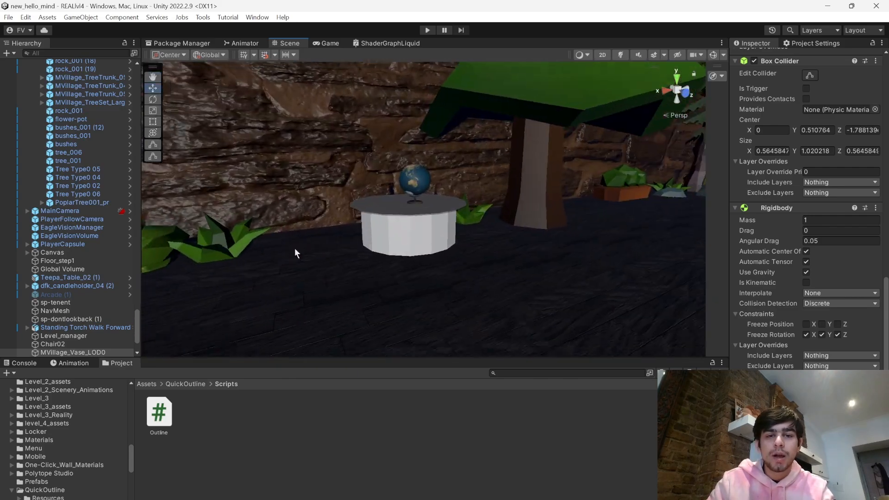
click(413, 180)
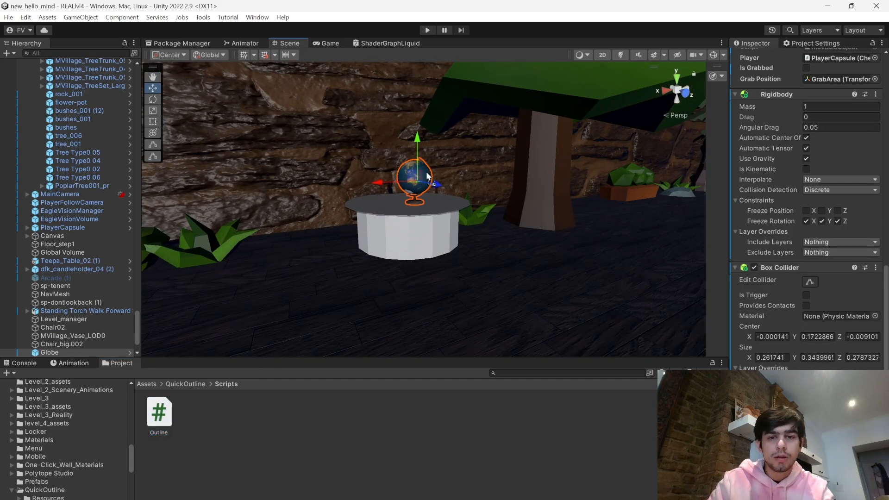
drag(426, 176, 426, 175)
scroll(813, 344, down, 5)
right_click(811, 385)
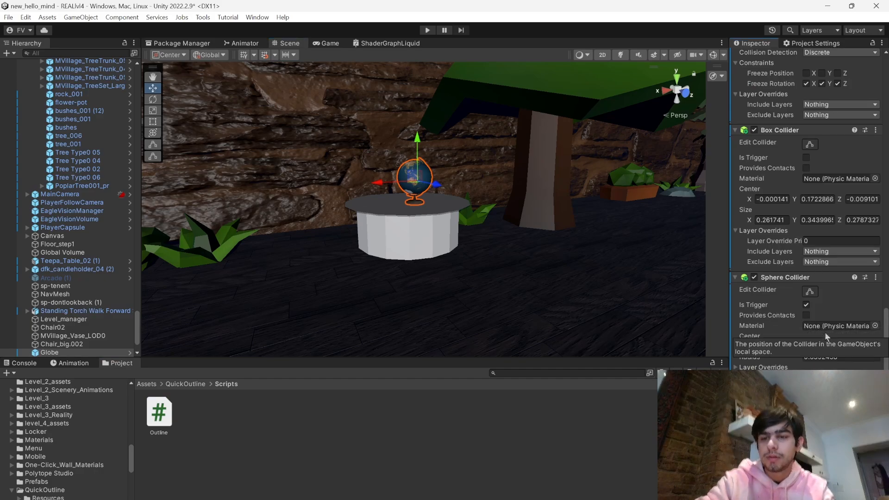
key(ctrl+s)
- Give the spiky wooden chair beside the crystal table the same Outline component
click(452, 274)
right_drag(452, 274, 225, 348)
click(435, 253)
scroll(835, 356, down, 6)
scroll(834, 356, down, 10)
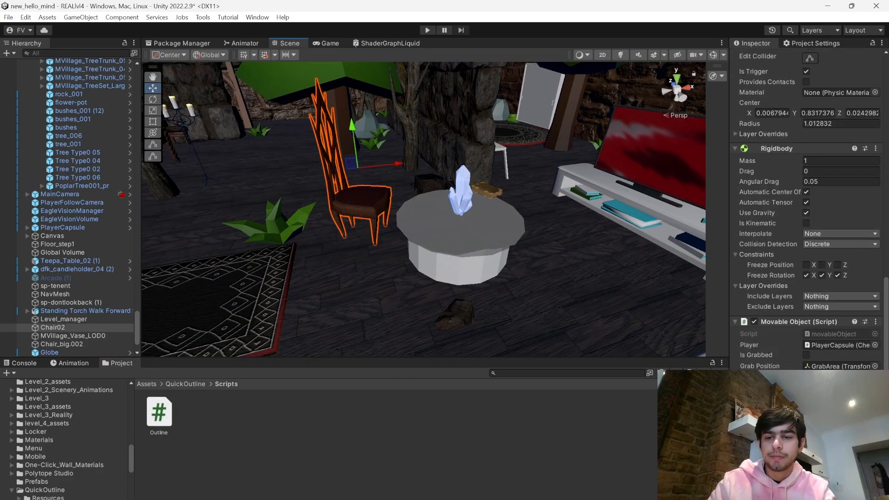
- Test the game briefly, stop it, and inspect the Mesh Collider of the shifted wall segment
click(428, 30)
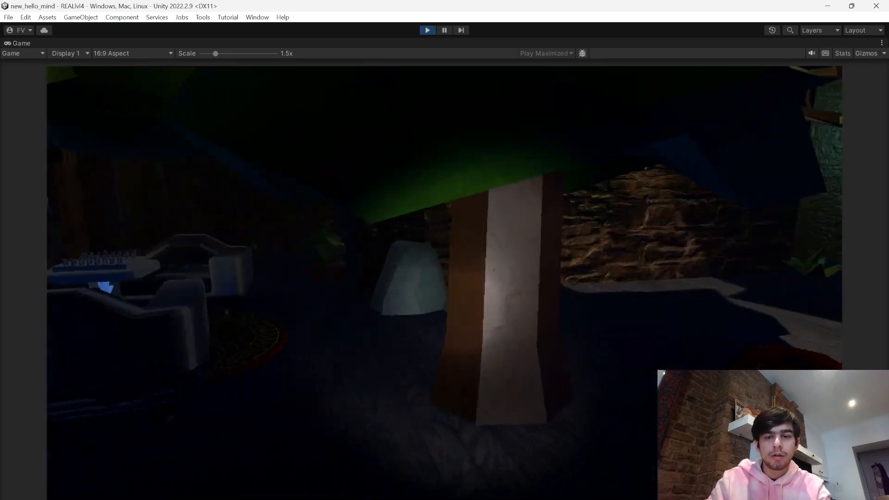
click(428, 30)
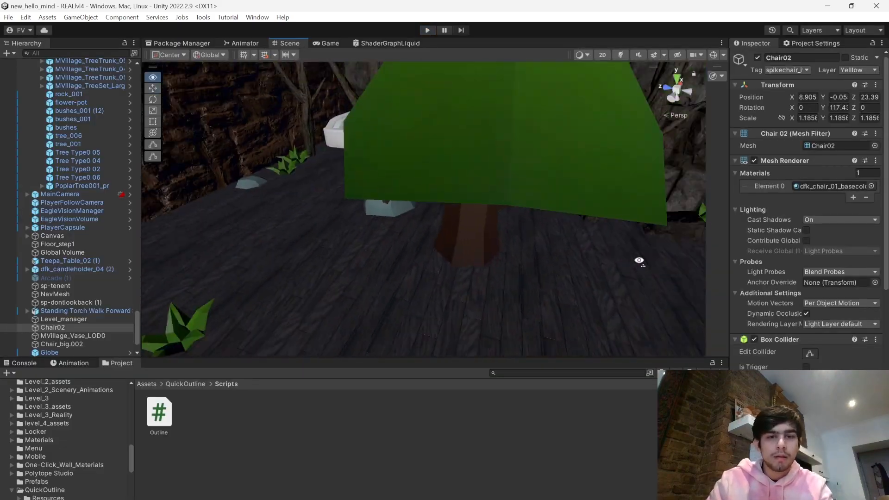
right_drag(639, 260, 736, 355)
click(324, 231)
click(565, 264)
click(454, 349)
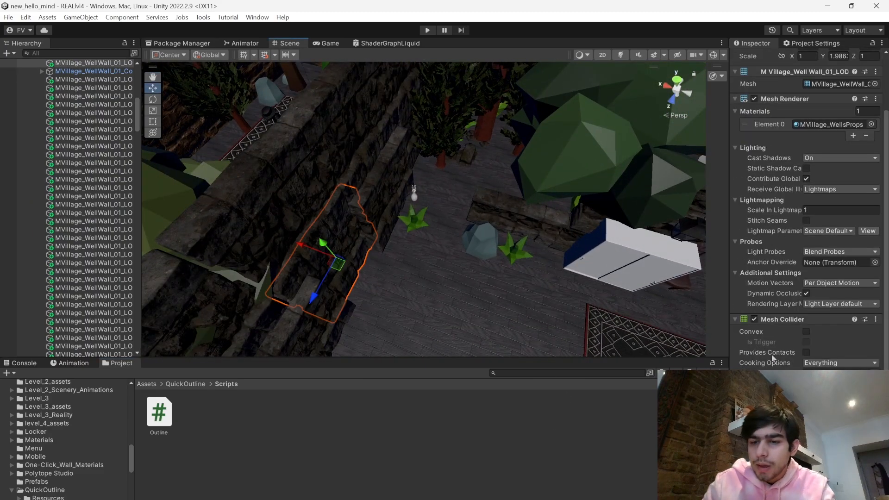
- Run the game and walk the player to the red chair and the globe to check their outlines
click(427, 30)
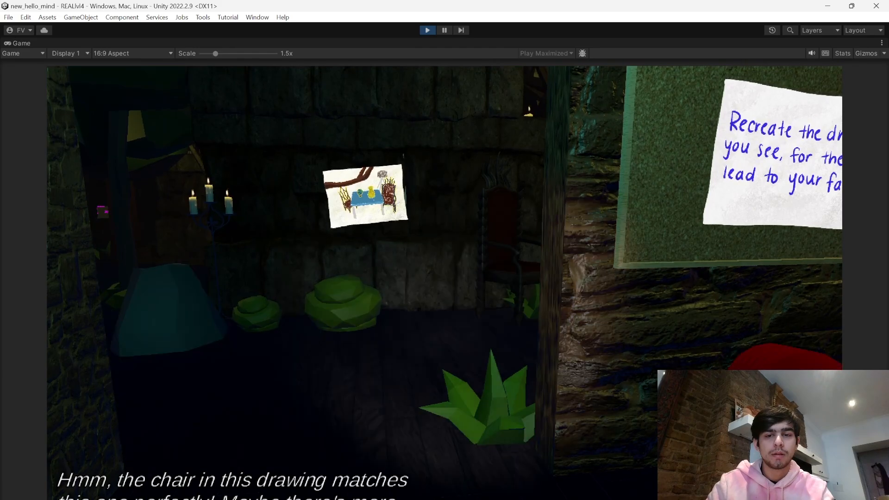
key(w)
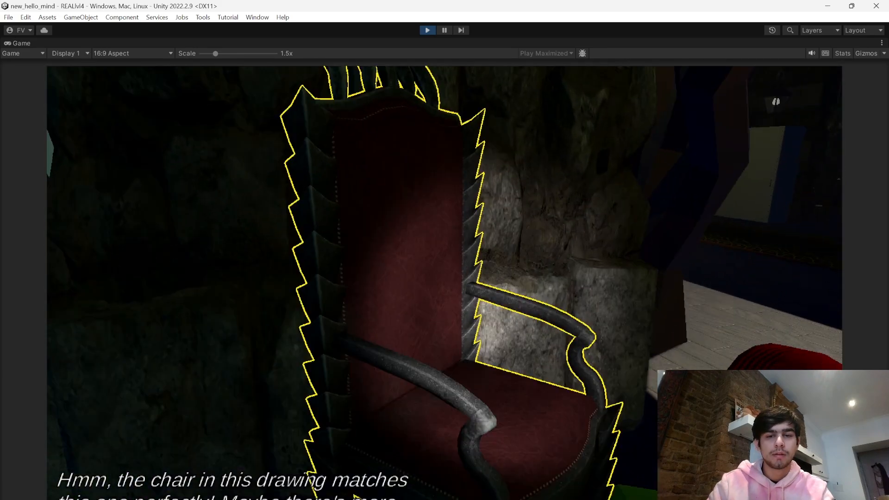
key(w)
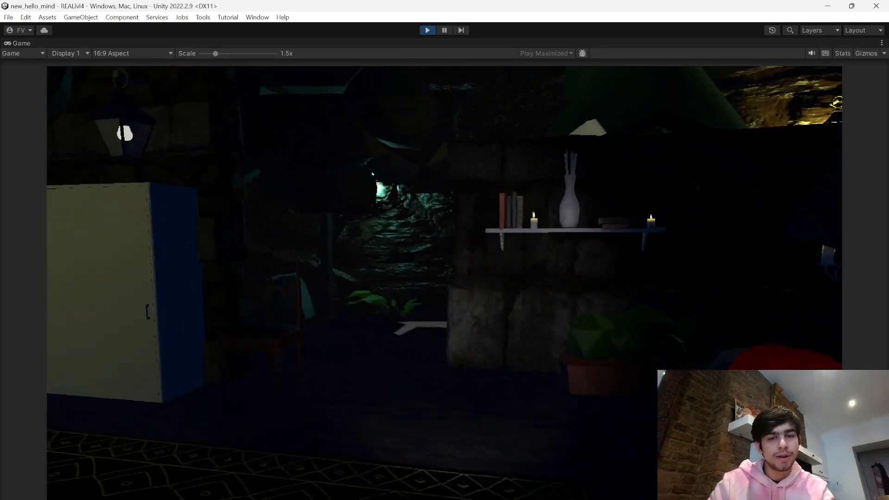
key(w)
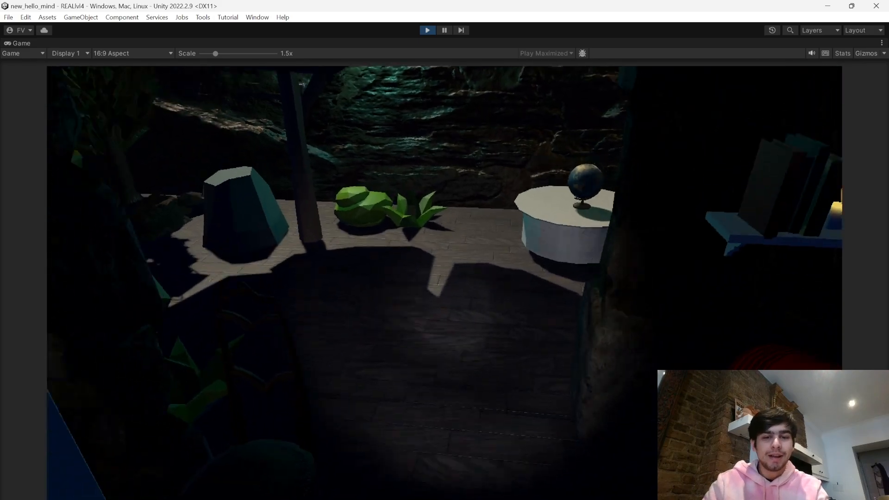
key(w)
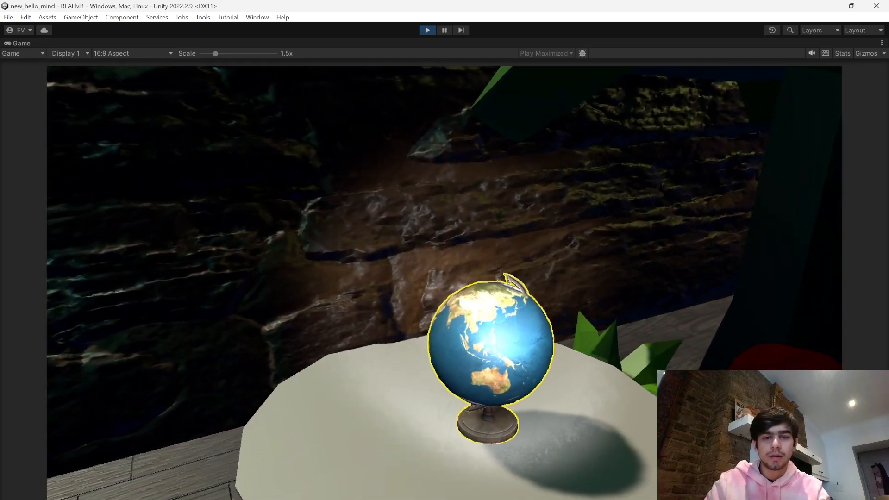
- Walk from the globe to the spiky chair to check its outline and continue toward the gold vase
key(s)
key(w)
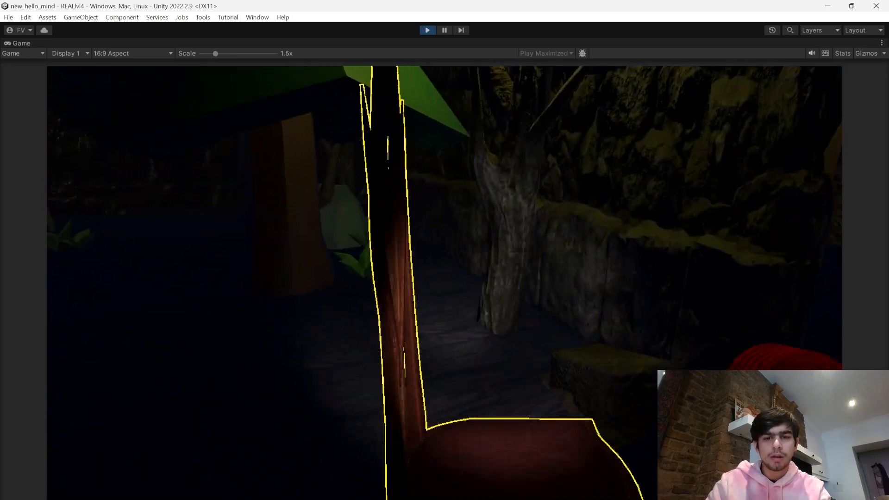
key(w)
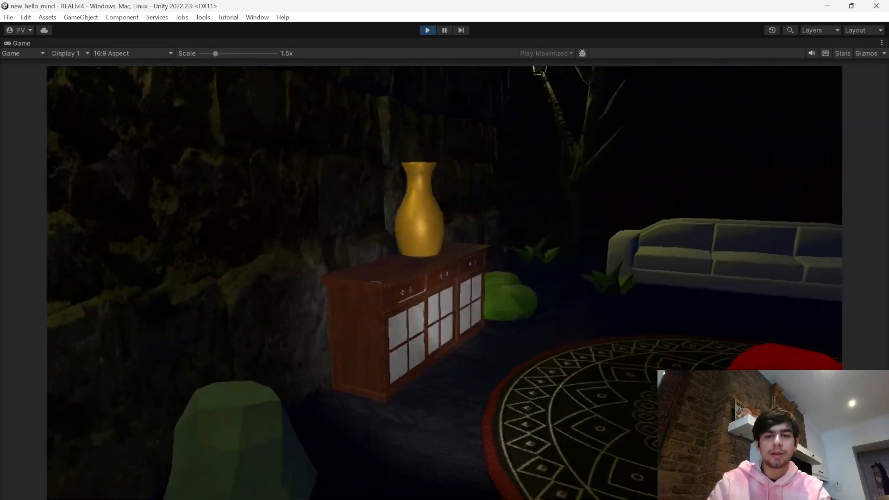
- Test hiding in the white wardrobe near the round rug, leave it and step away
key(w)
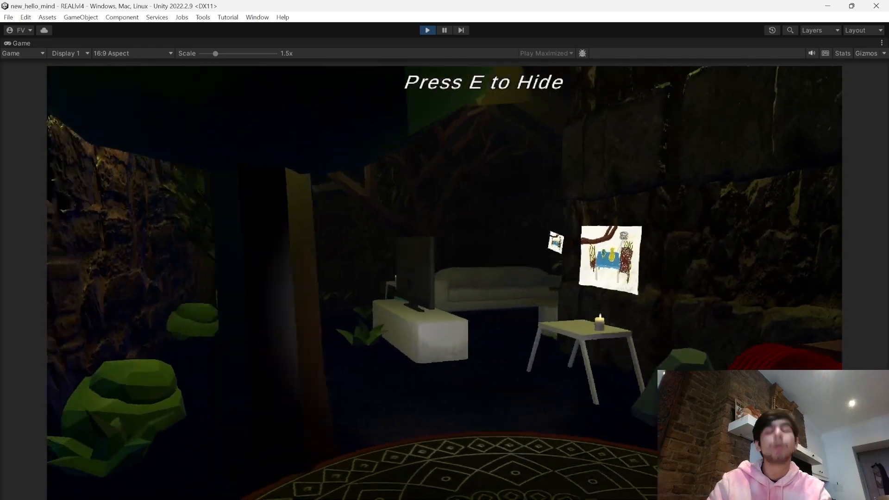
key(e)
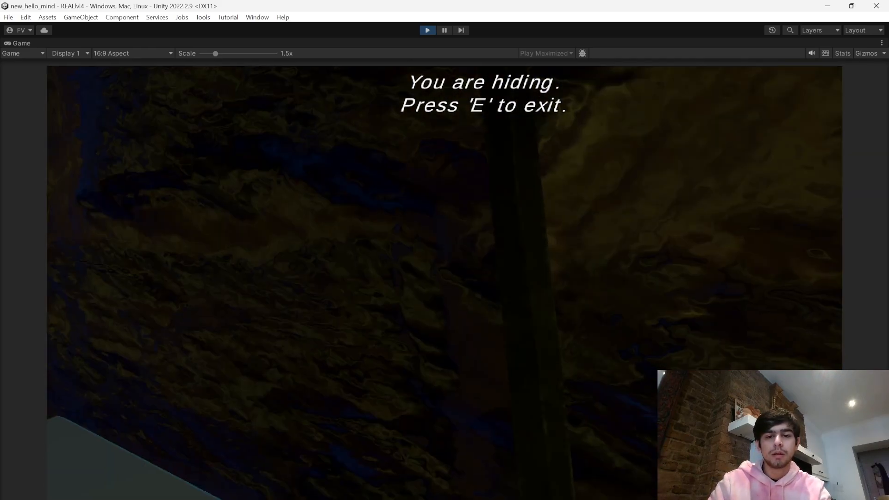
key(e)
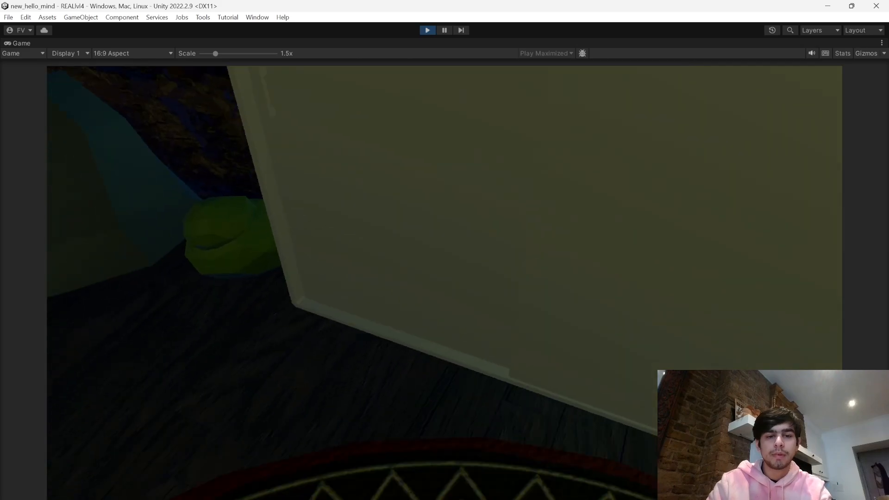
key(s)
key(w)
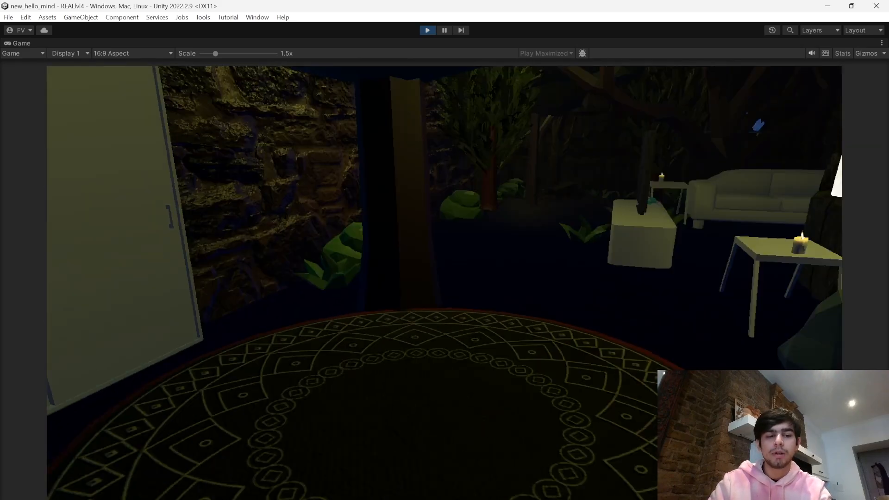
- Walk back to the wardrobe, repeat the hide-and-exit test, and stop the game
key(w)
key(e)
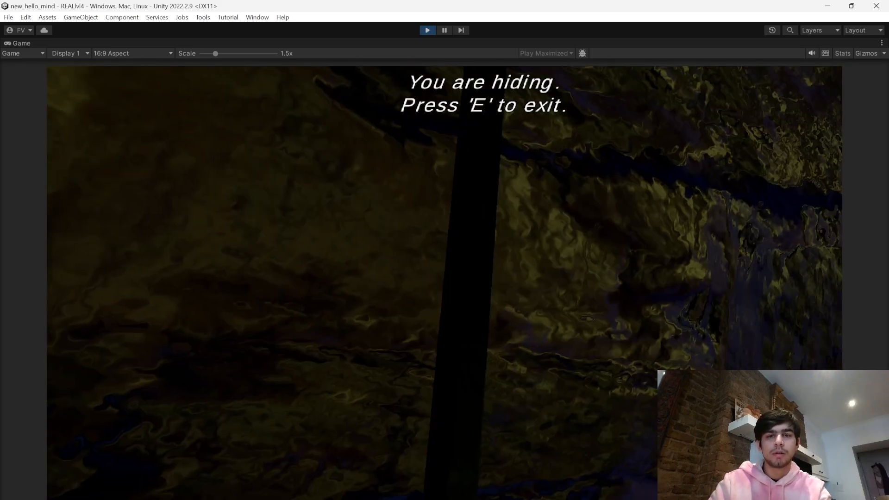
key(e)
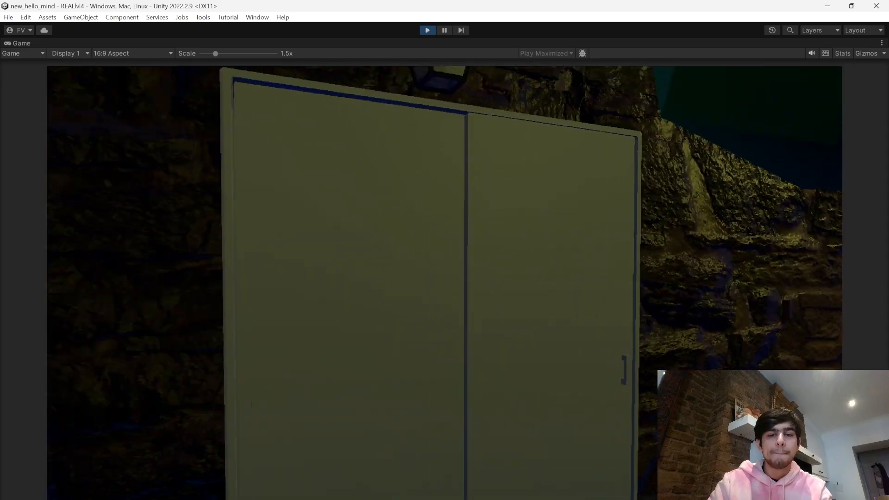
key(s)
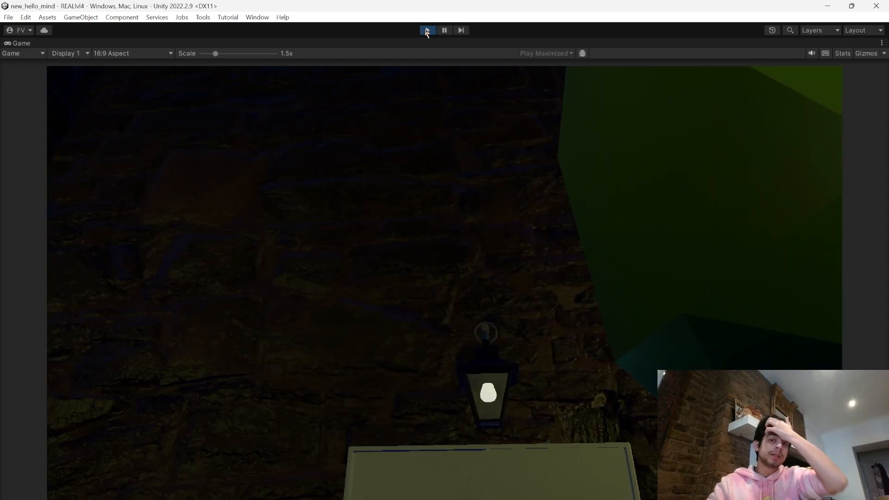
key(ctrl+p)
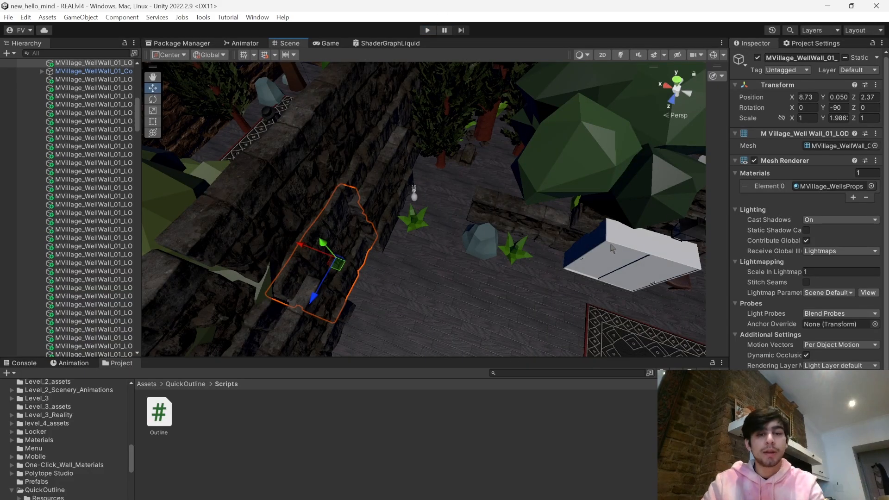
- Select the white wardrobe beside the round rug and examine its mesh renderer and box collider settings
click(610, 249)
right_drag(611, 248, 212, 180)
click(392, 231)
right_drag(392, 232, 558, 273)
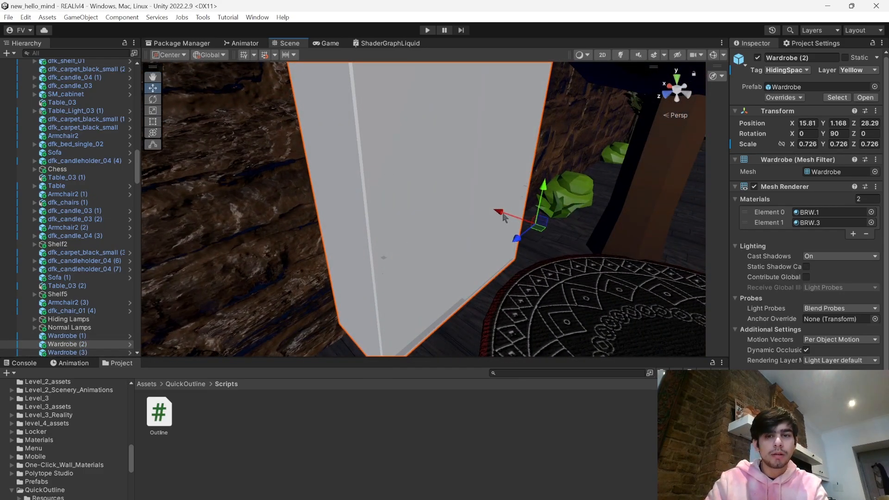
right_drag(504, 217, 687, 300)
scroll(807, 331, down, 3)
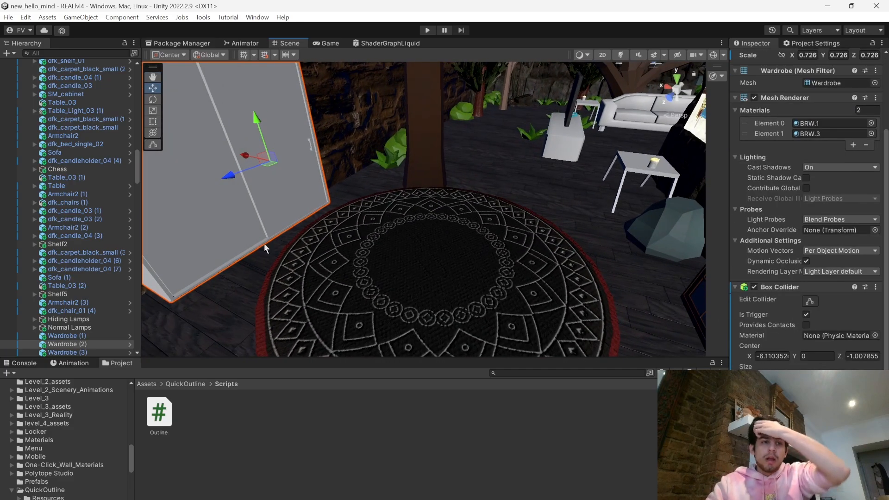
scroll(124, 335, down, 3)
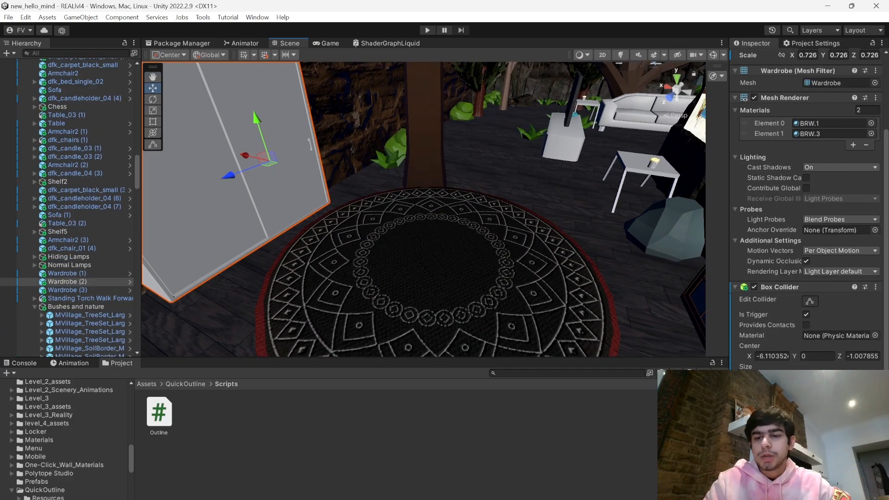
click(558, 435)
key(s)
right_drag(368, 296, 543, 208)
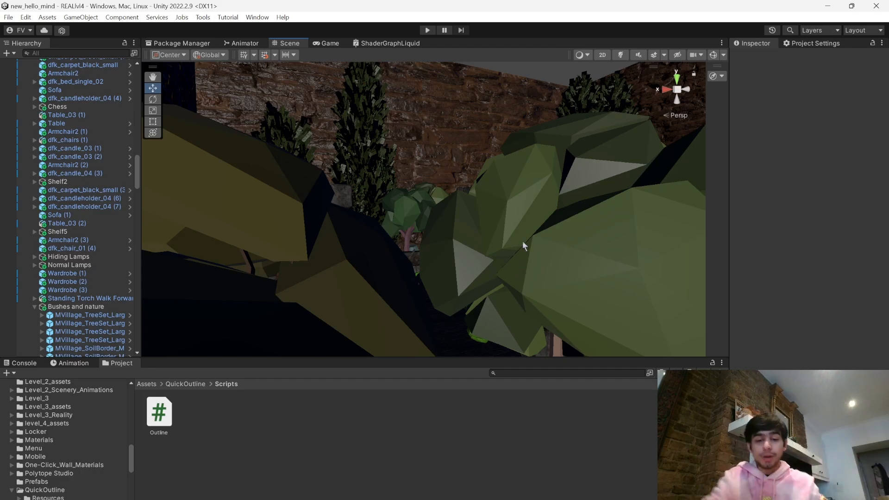
click(573, 499)
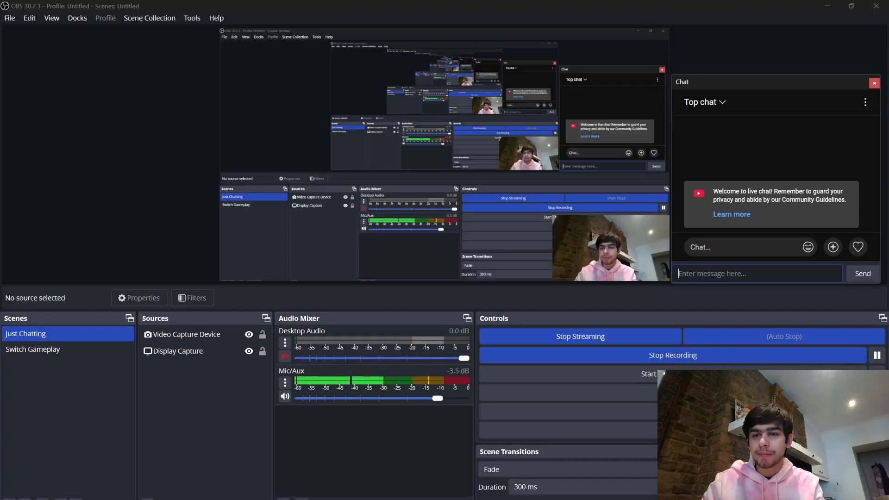
click(544, 499)
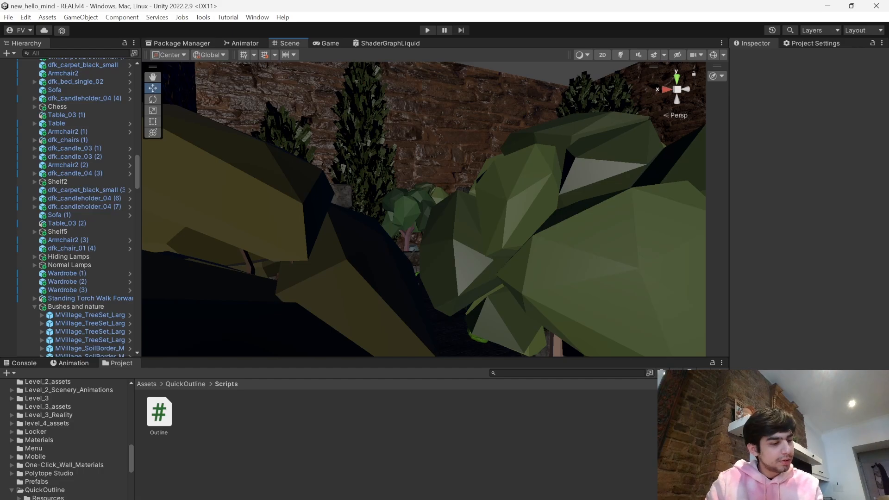
- Inspect the gold vase's Movable Object script and colliders, and look over the level as far as the corkboard note
right_drag(348, 139, 181, 250)
click(199, 250)
scroll(805, 232, down, 5)
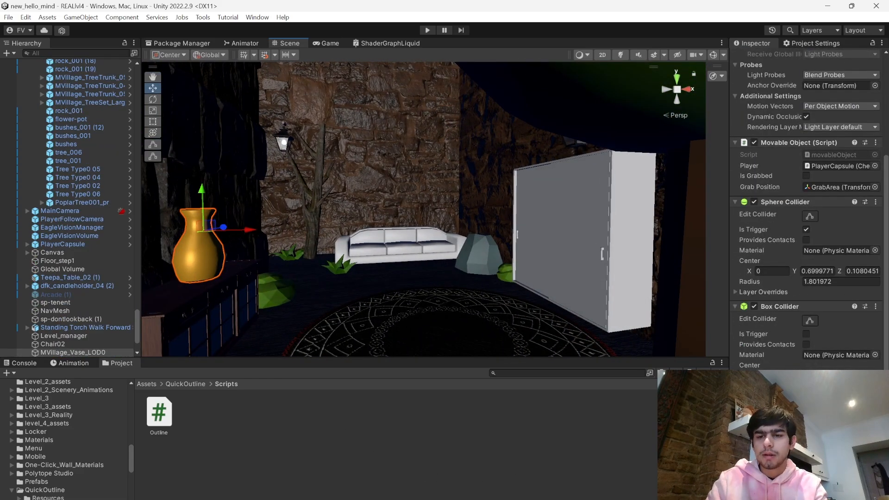
click(462, 102)
right_drag(462, 101, 323, 258)
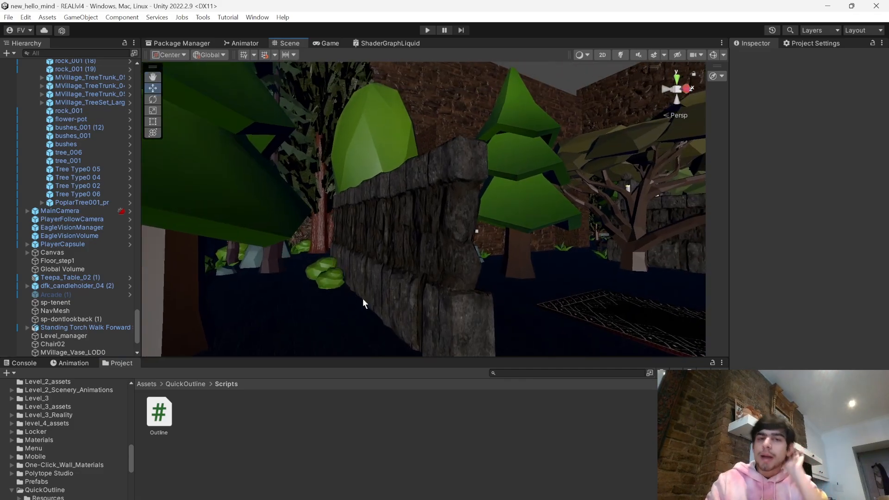
right_drag(454, 210, 509, 194)
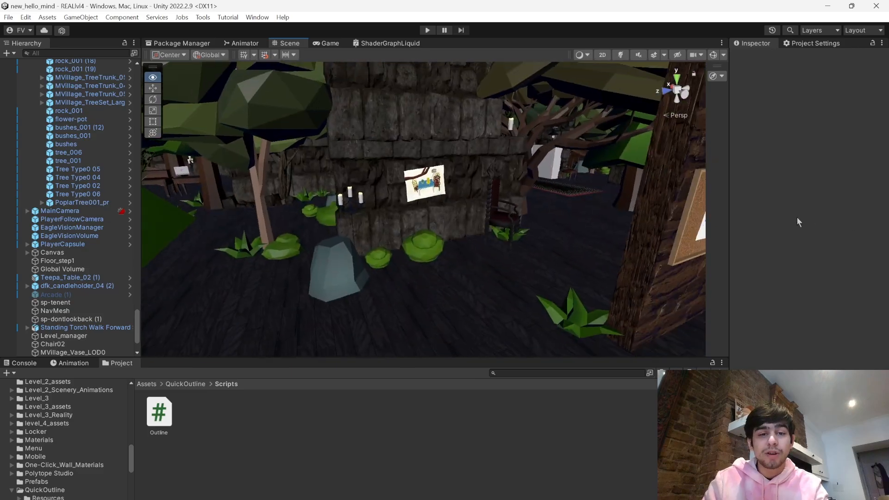
right_drag(797, 221, 556, 190)
- Open the Fantasy3 scene from the project's Scenes folder
click(146, 384)
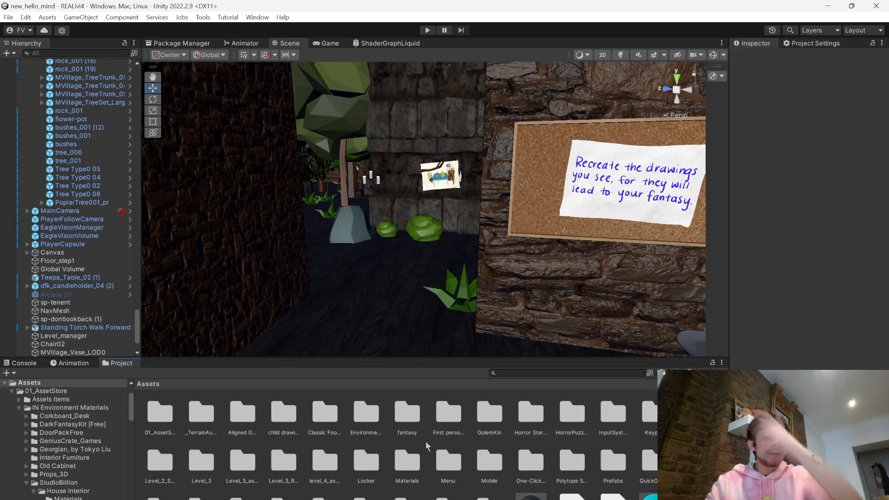
scroll(425, 441, down, 2)
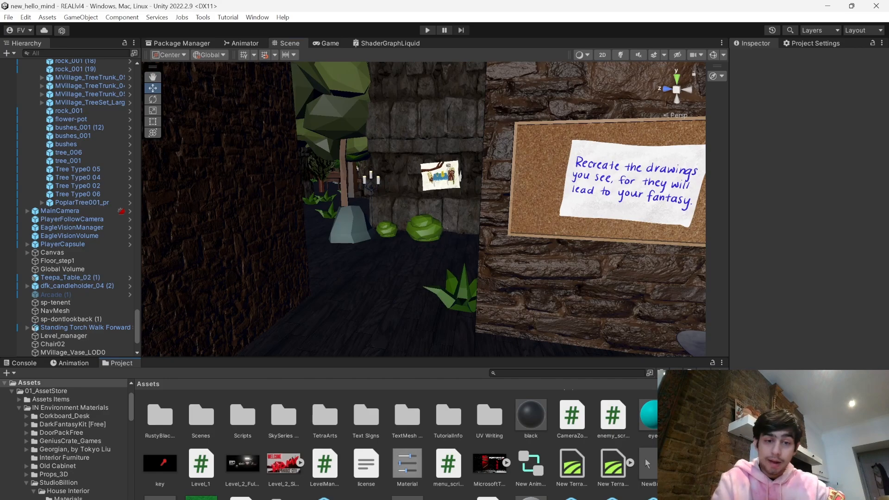
scroll(584, 433, up, 1)
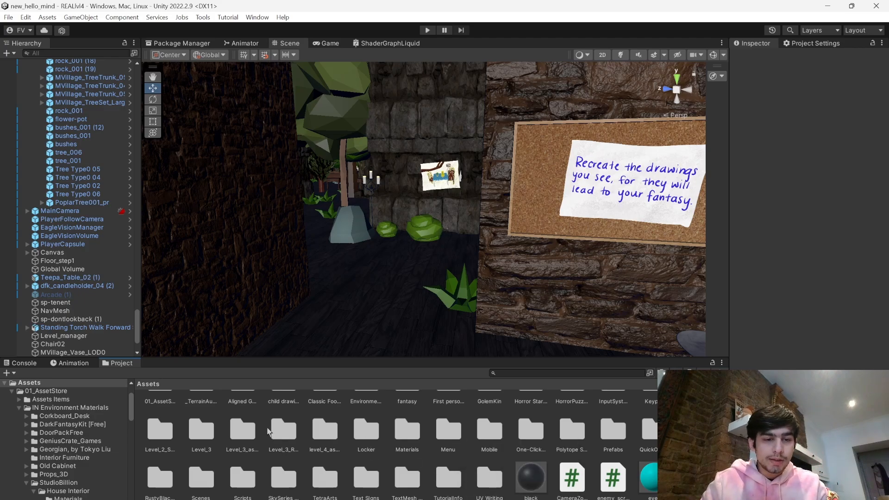
scroll(396, 435, down, 1)
scroll(509, 458, up, 3)
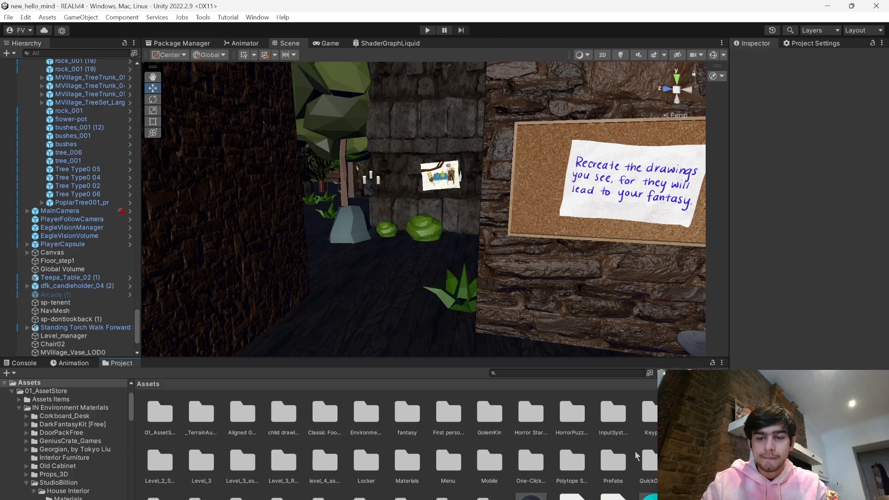
scroll(352, 438, down, 2)
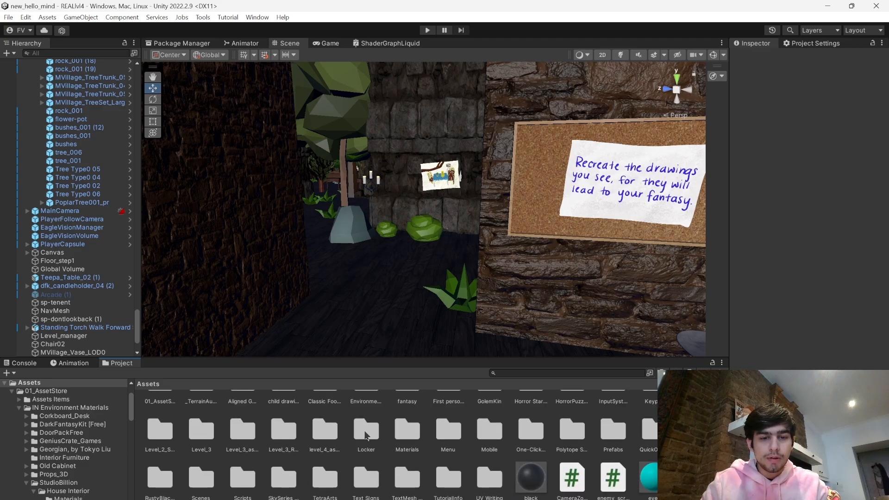
double_click(201, 447)
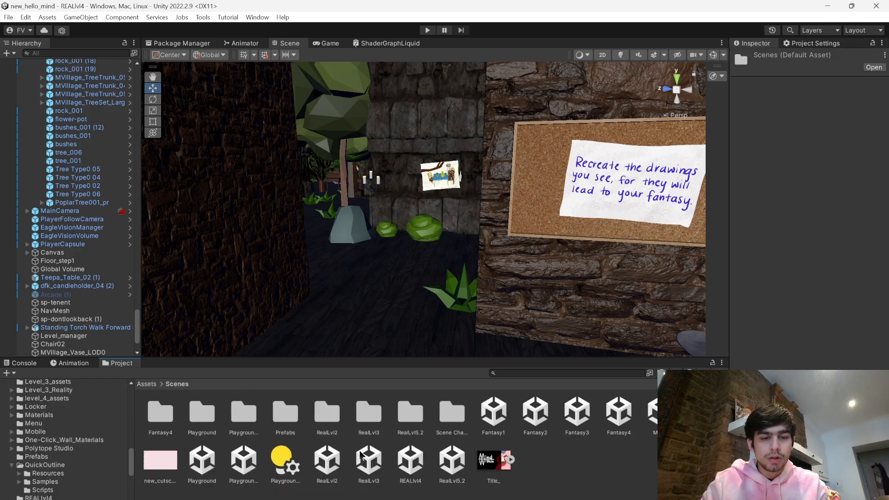
double_click(586, 413)
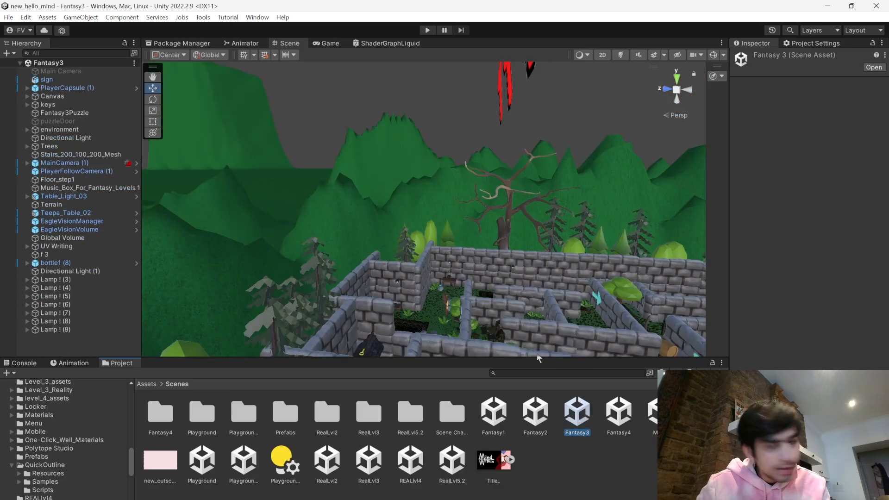
- Select the door on the white platform between the dark rocks and inspect its components
right_drag(539, 357, 380, 255)
key(w)
click(380, 256)
click(405, 237)
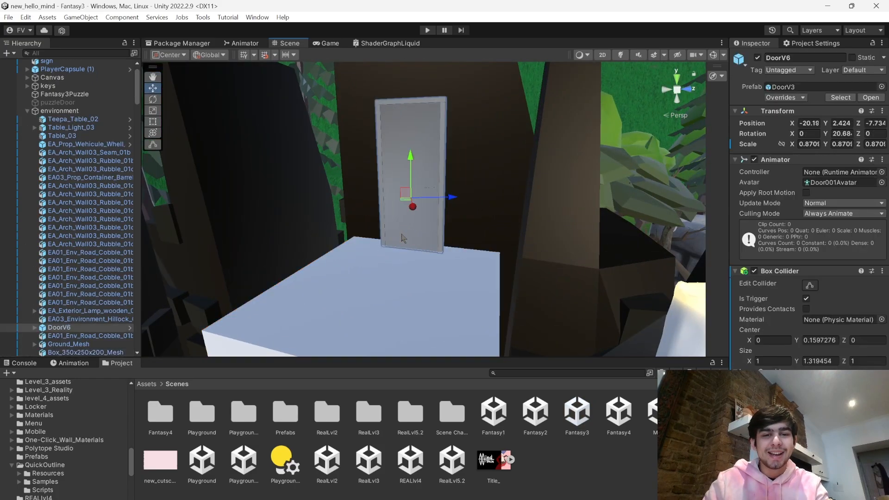
- Examine the Fantasy3Puzzle object's script references and its position in the scene relative to the door
click(69, 94)
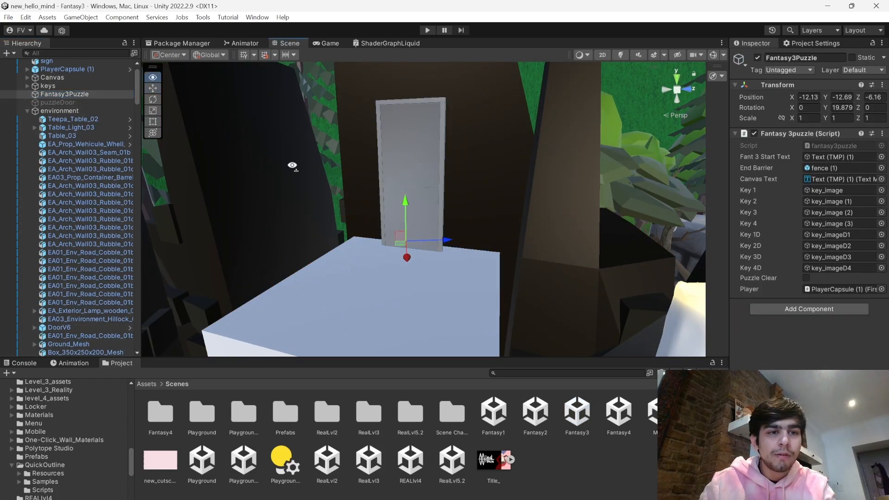
key(f)
scroll(79, 201, down, 10)
scroll(79, 200, down, 20)
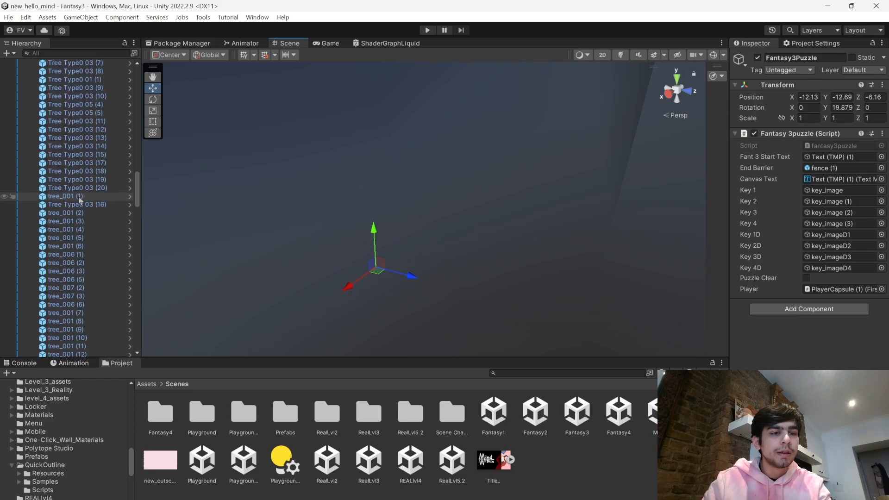
drag(137, 215, 140, 365)
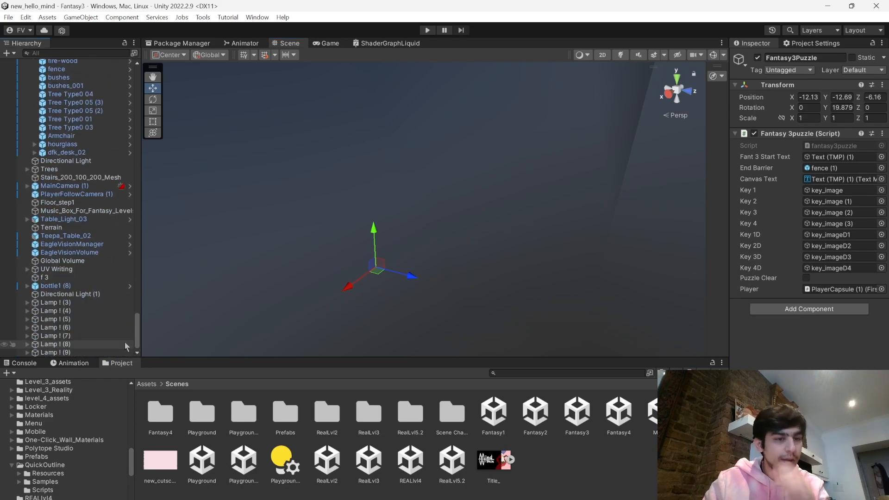
key(a)
right_drag(268, 287, 354, 283)
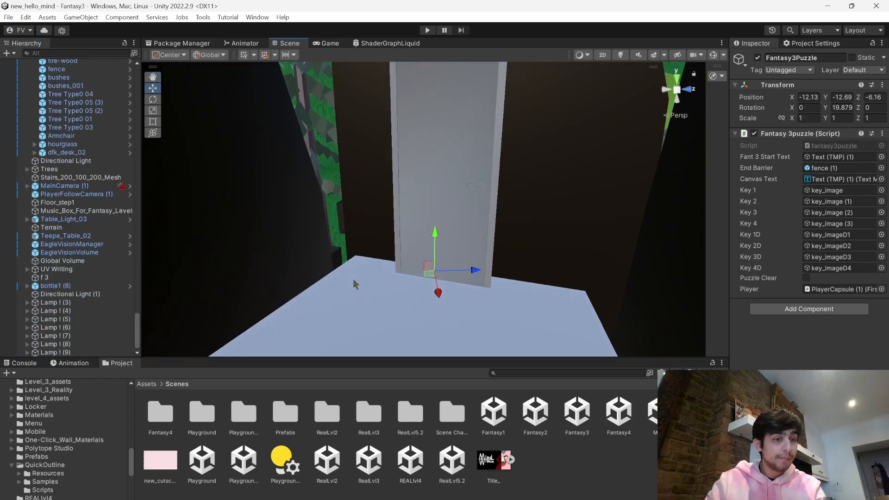
- Recheck the door, and go through the Canvas, Fantasy3Puzzle and environment objects to find the inactive puzzleDoor object
click(395, 272)
click(432, 259)
scroll(86, 275, down, 10)
scroll(94, 276, up, 18)
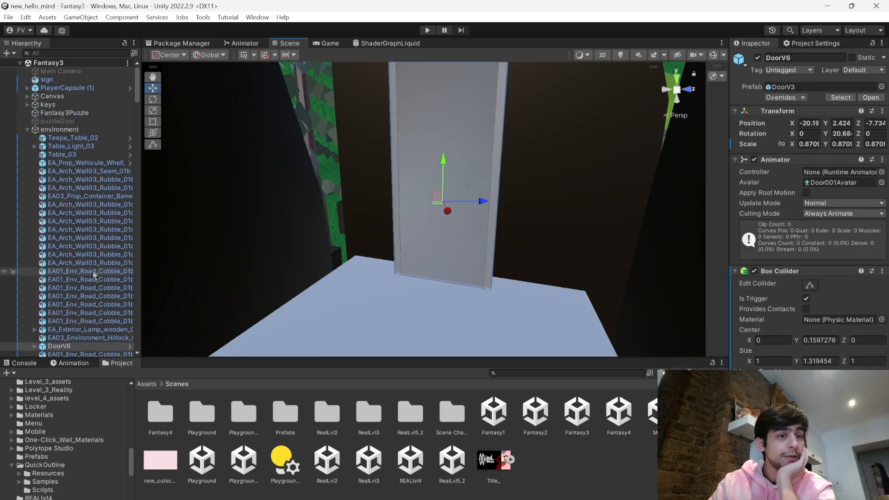
click(96, 106)
click(95, 97)
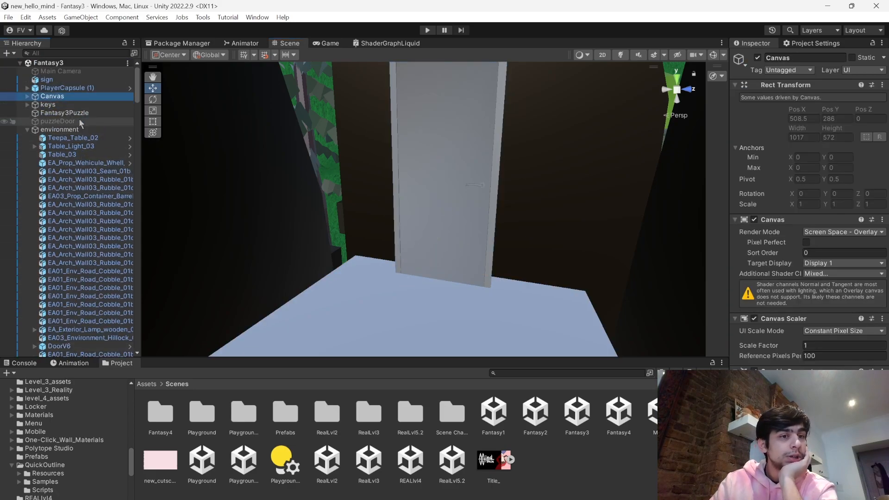
click(80, 114)
click(76, 129)
click(76, 122)
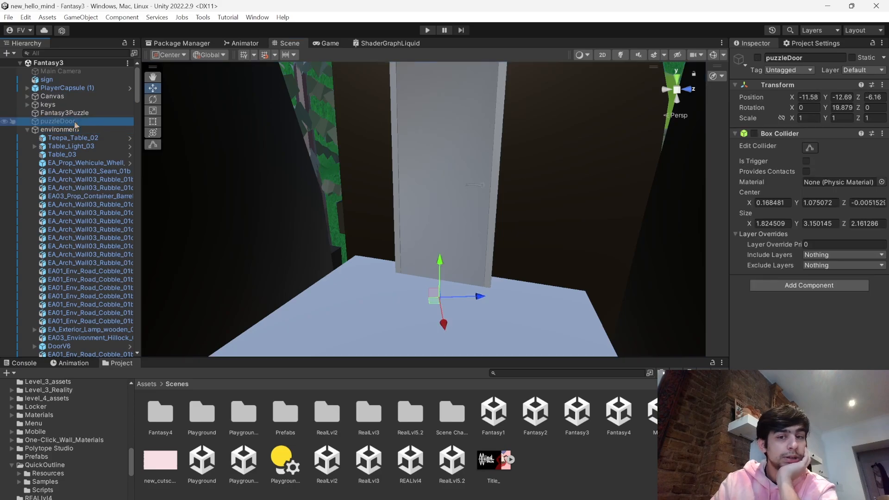
- Display the puzzleDoor's box collider bounds around the door in edit mode and activate the puzzleDoor object
right_drag(503, 200, 556, 249)
click(813, 150)
right_drag(525, 202, 506, 206)
key(s)
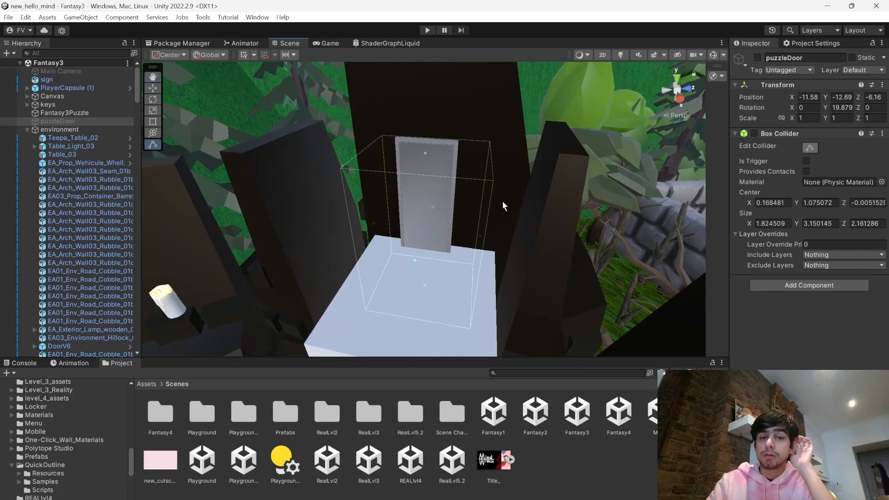
click(757, 58)
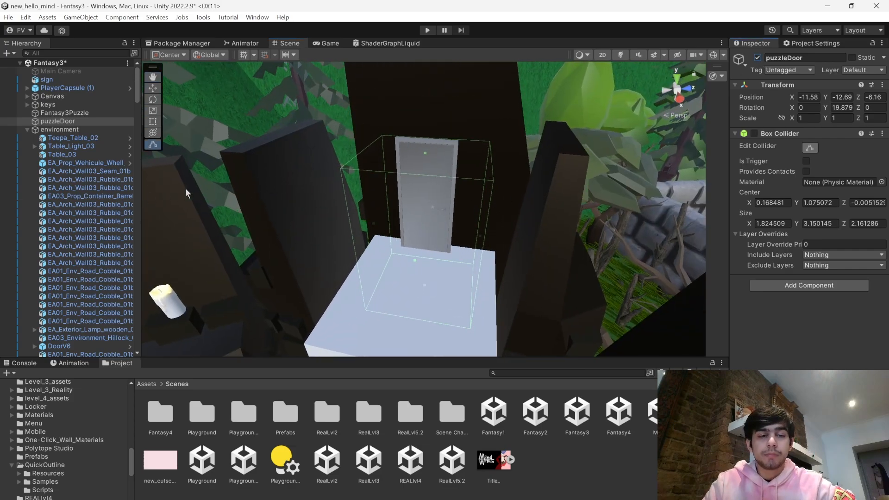
- Look through the scene hierarchy and reselect Fantasy3Puzzle to review its script settings
scroll(101, 194, down, 10)
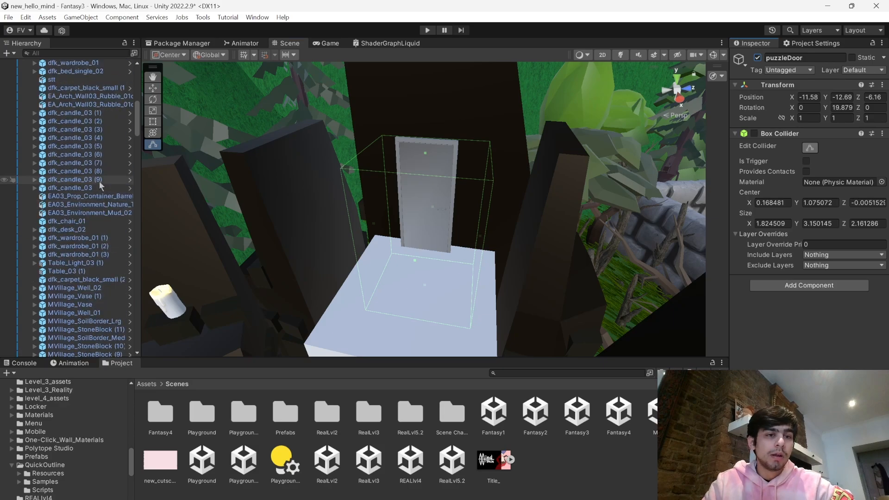
scroll(101, 186, up, 10)
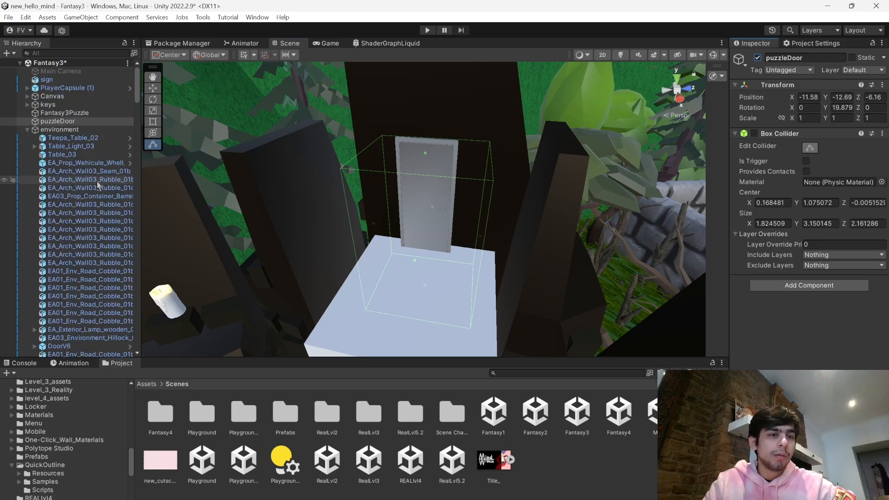
click(86, 116)
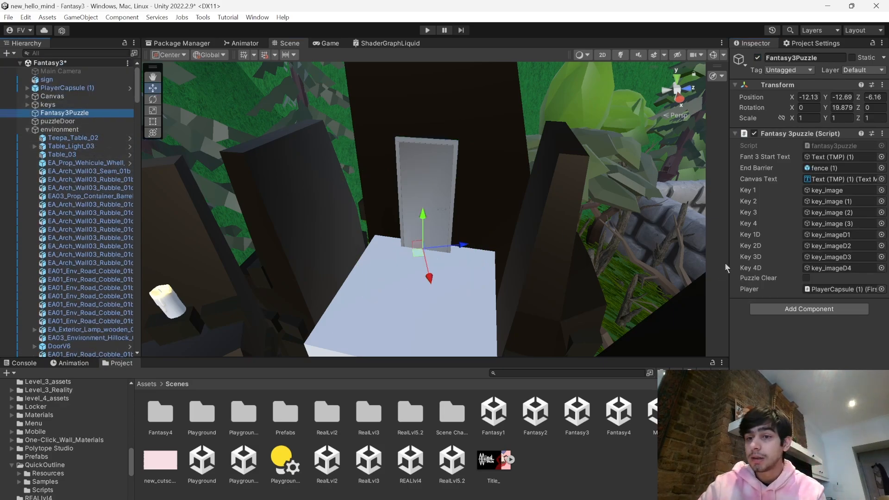
- Run the Fantasy3 scene and walk the player up the white stairs to test the locked door
click(428, 30)
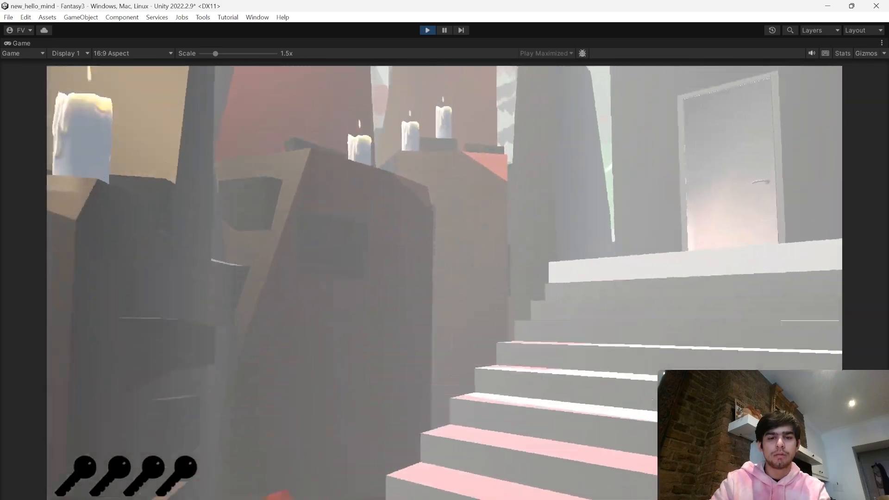
key(w)
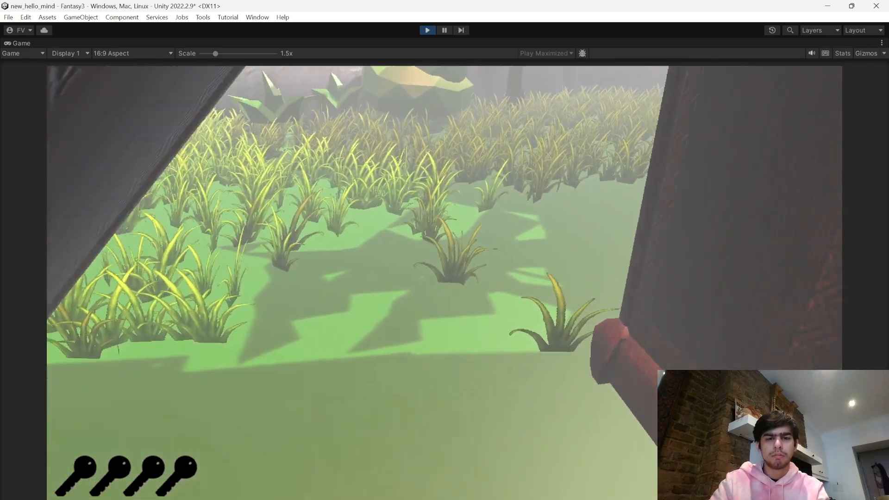
key(w)
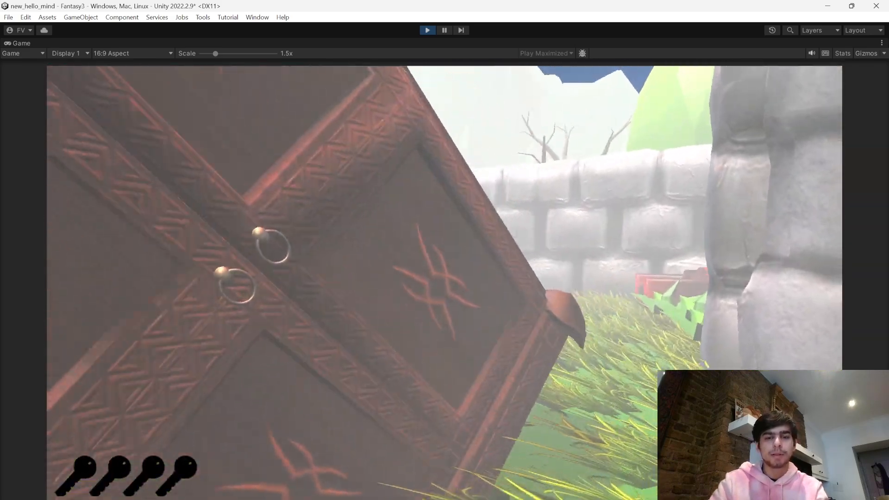
key(w)
key(space)
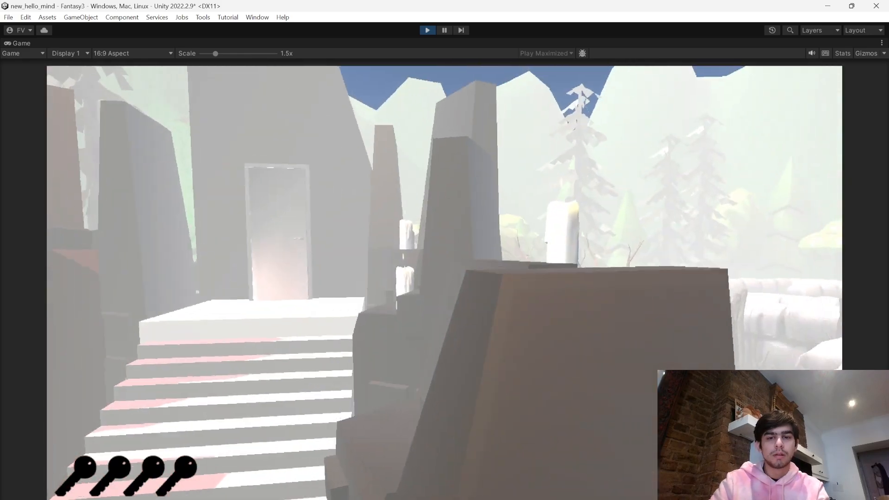
key(w)
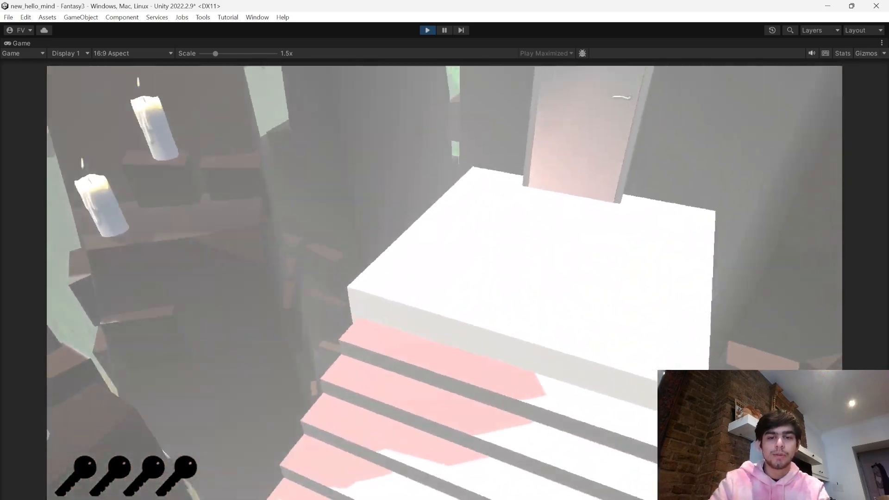
key(w)
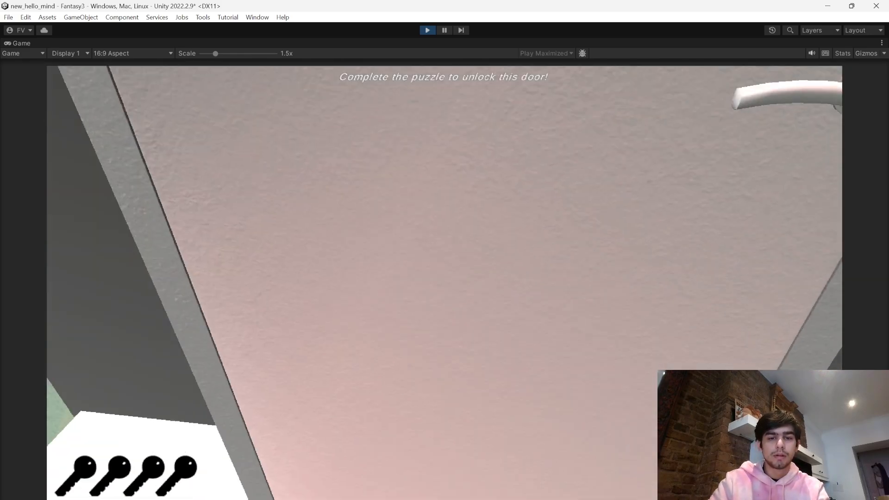
- Walk the player around the locked door area in the running Fantasy3 scene and stop the play test
key(s)
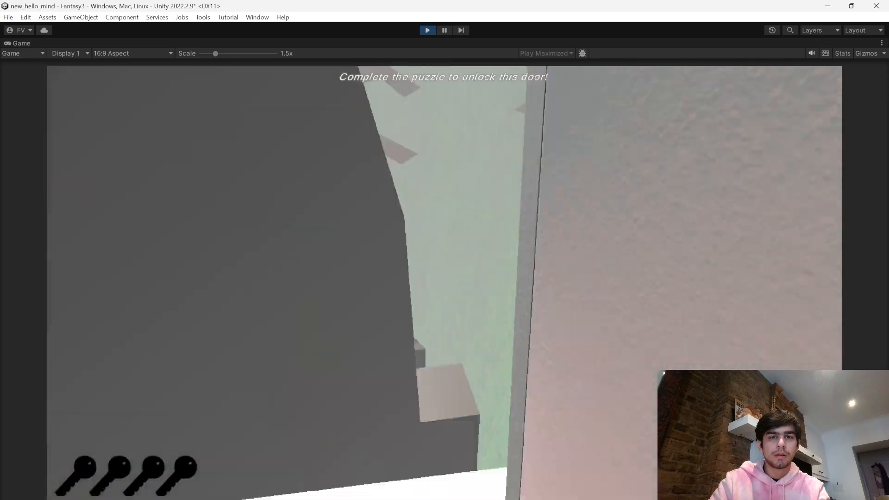
key(w)
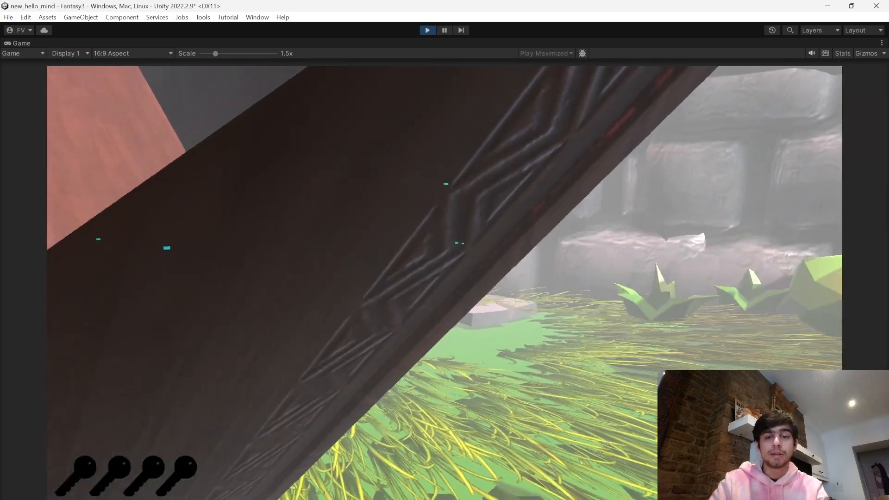
key(Escape)
click(422, 29)
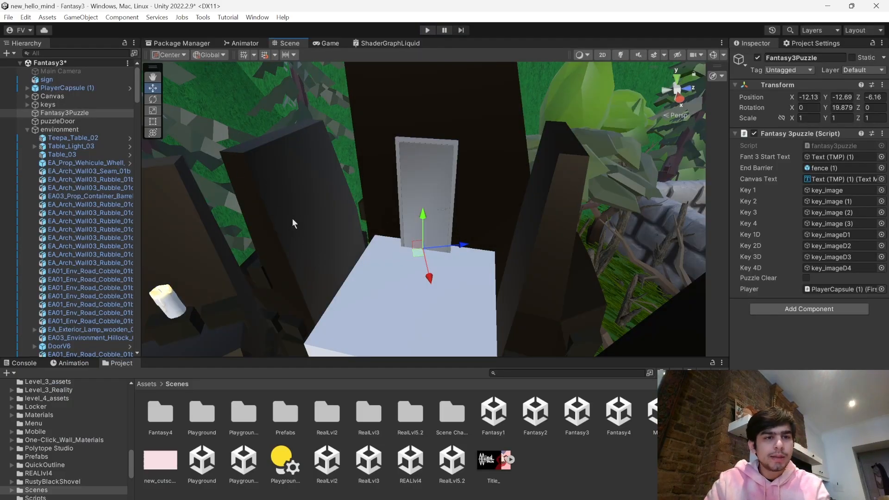
- Inspect the DoorV6 object's components, look through the scene hierarchy, and reselect Fantasy3Puzzle to view its script fields
click(430, 163)
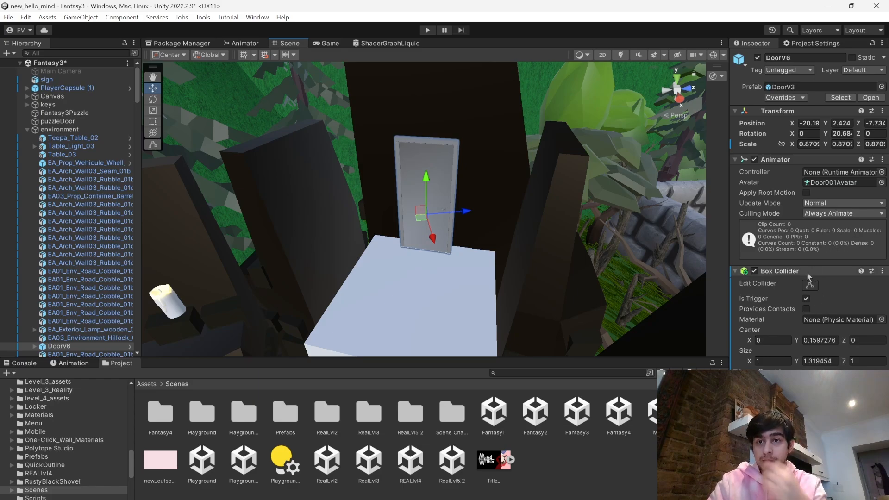
scroll(61, 179, down, 6)
scroll(65, 172, down, 10)
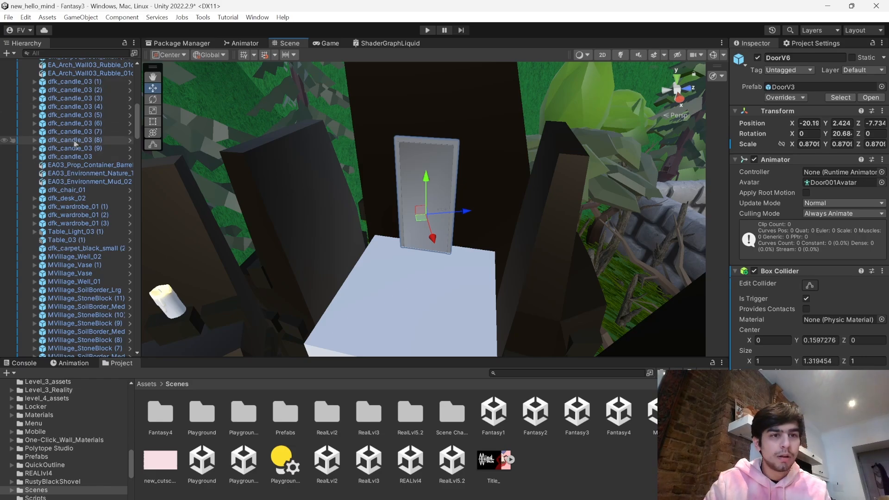
scroll(74, 155, up, 15)
click(65, 112)
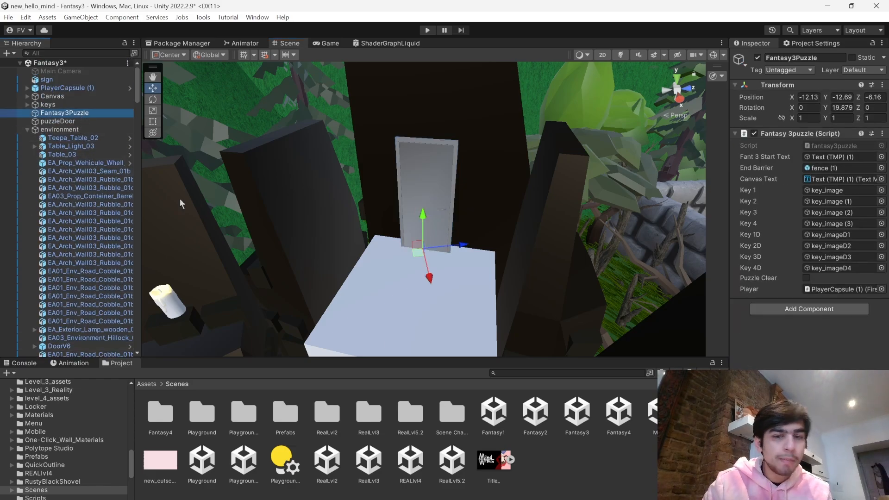
- Check the open script in Visual Studio, return to Unity, and browse the Level_3 and Level_3_assets folders for the puzzle script
click(578, 480)
click(563, 499)
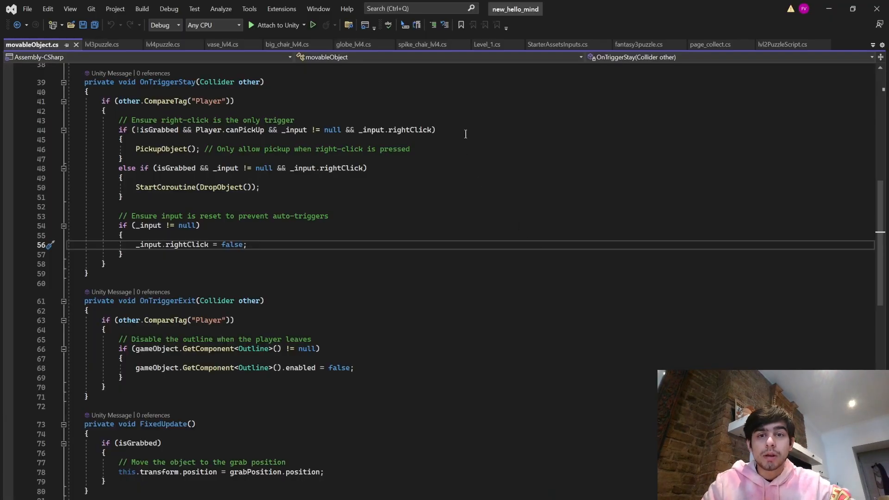
click(544, 499)
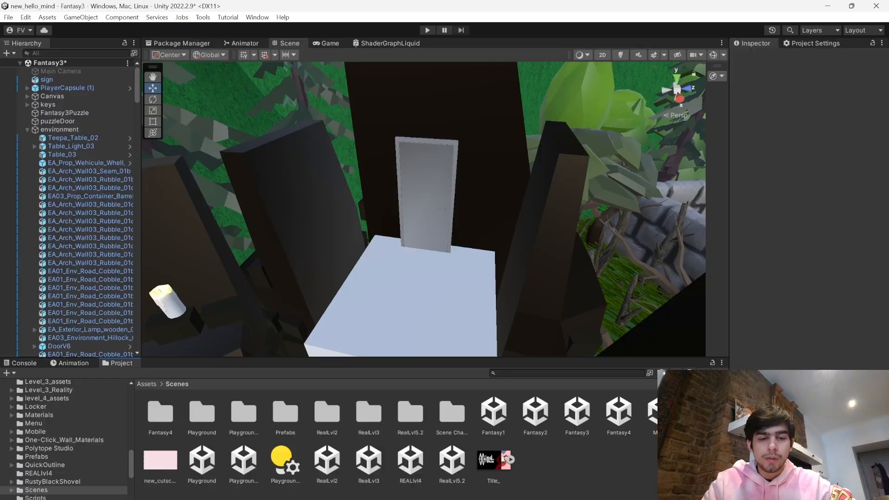
click(146, 384)
scroll(479, 428, down, 5)
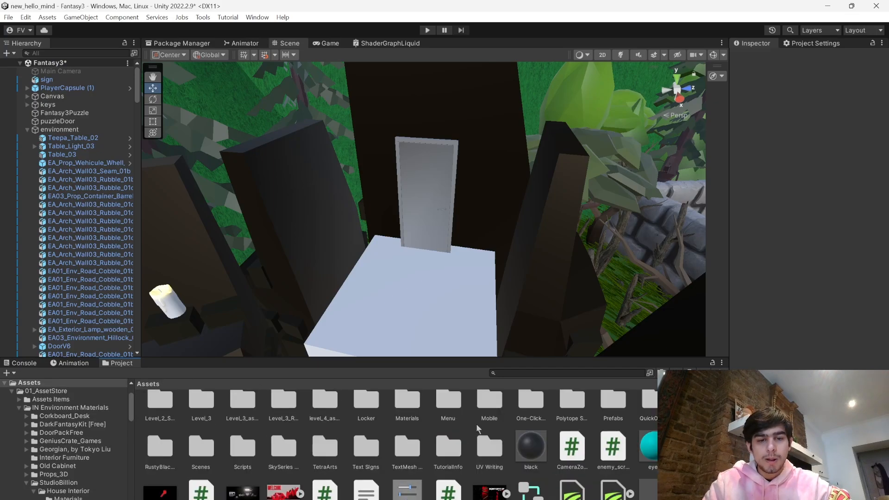
double_click(243, 430)
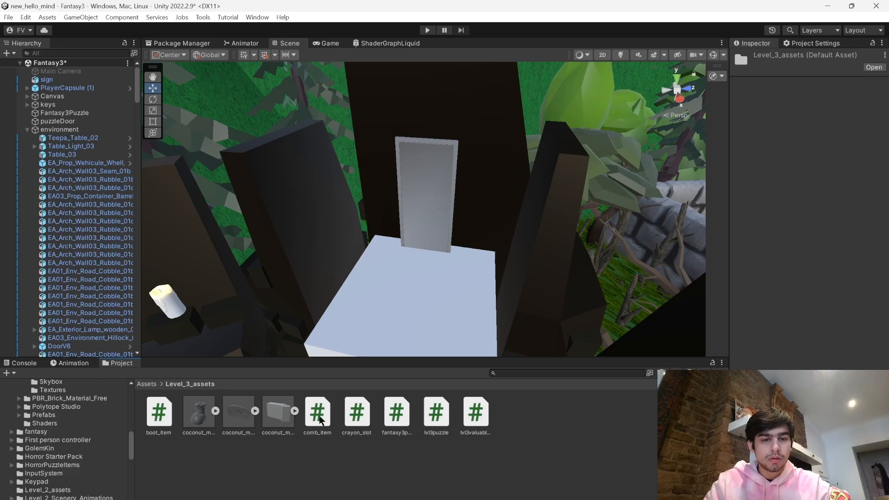
click(146, 384)
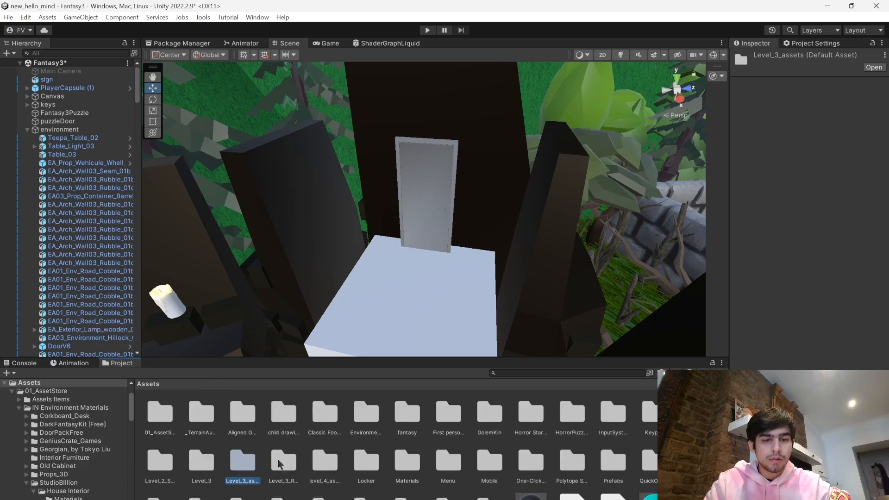
double_click(207, 459)
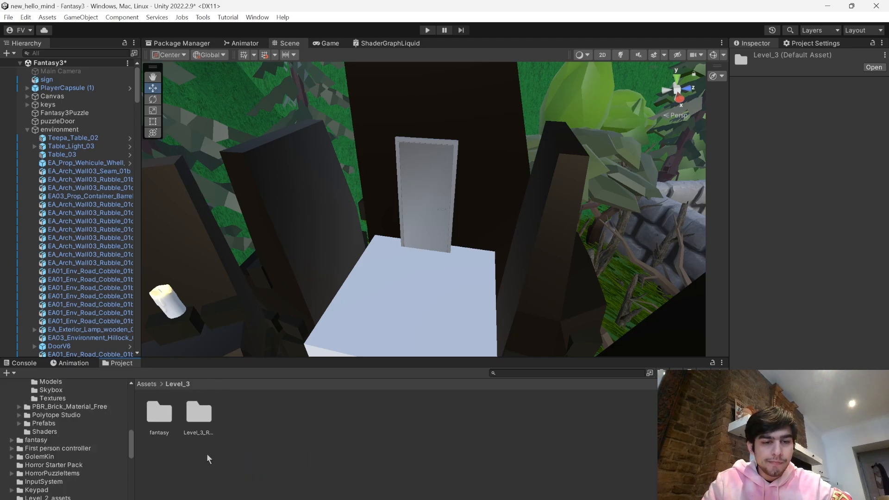
click(147, 385)
double_click(196, 464)
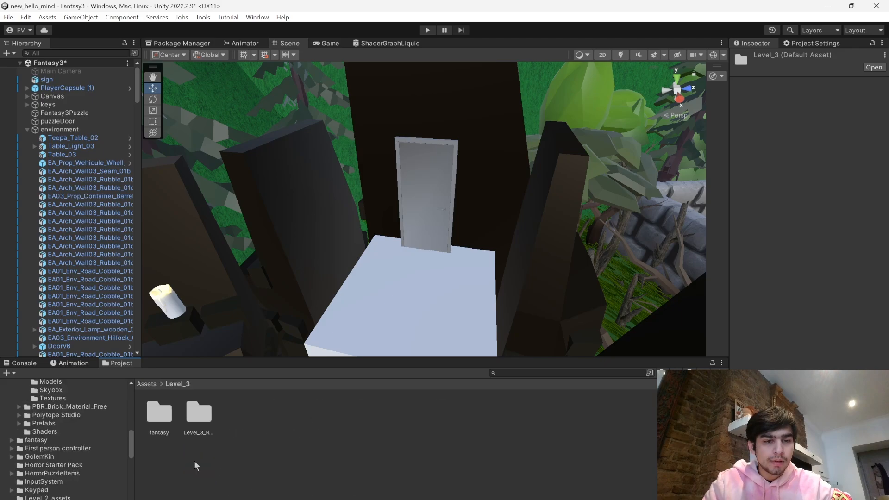
double_click(162, 417)
click(147, 384)
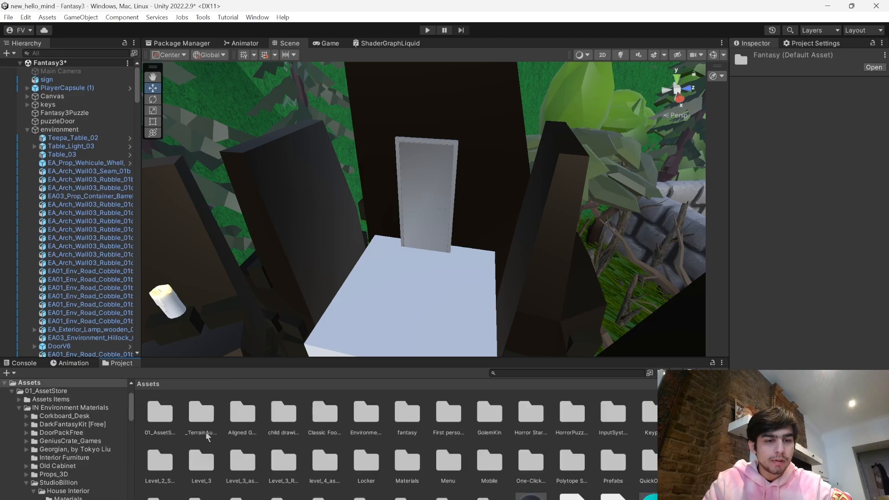
double_click(244, 460)
- Check which script Fantasy3Puzzle uses and open the fantasy3puzzle script from Level_3_assets in Visual Studio
scroll(109, 288, down, 12)
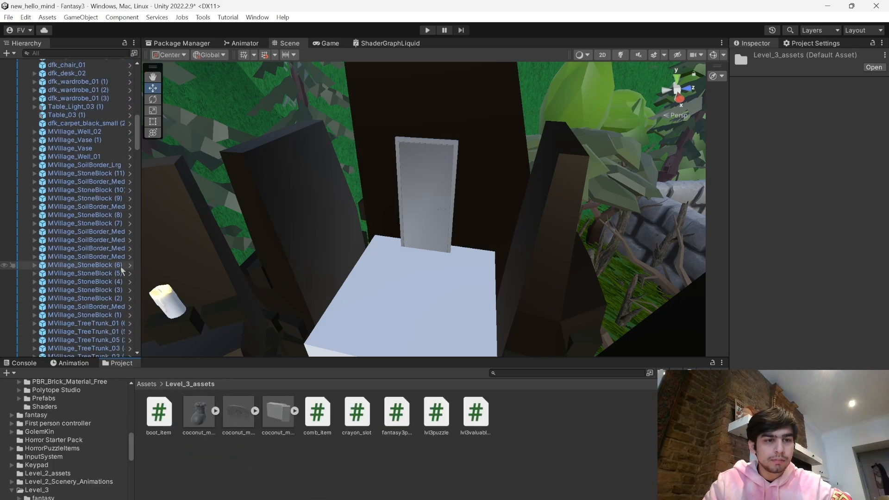
drag(137, 141, 125, 88)
click(92, 113)
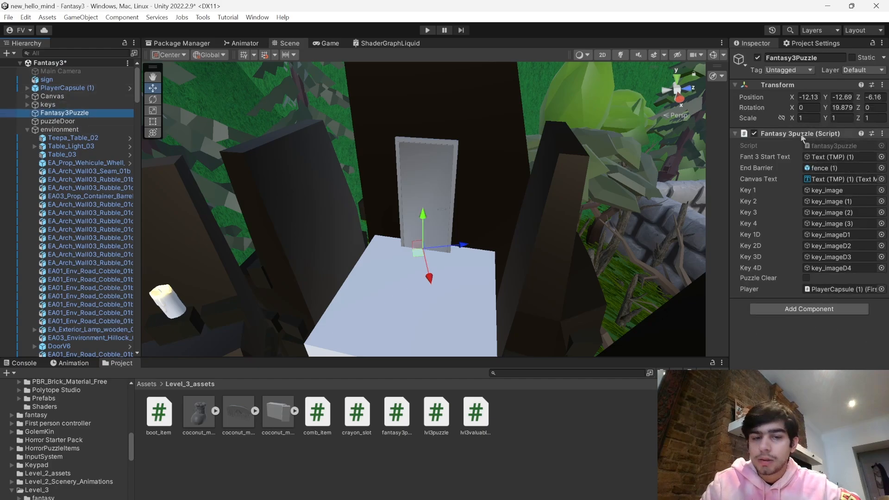
click(406, 412)
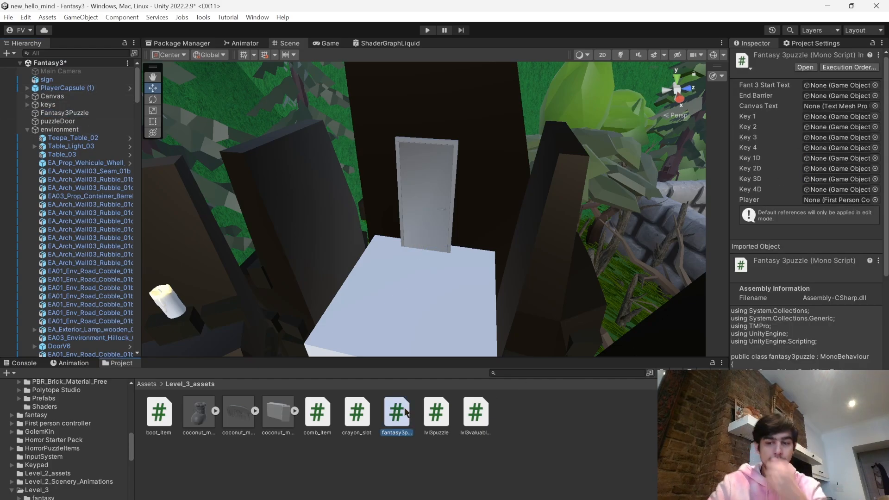
double_click(405, 413)
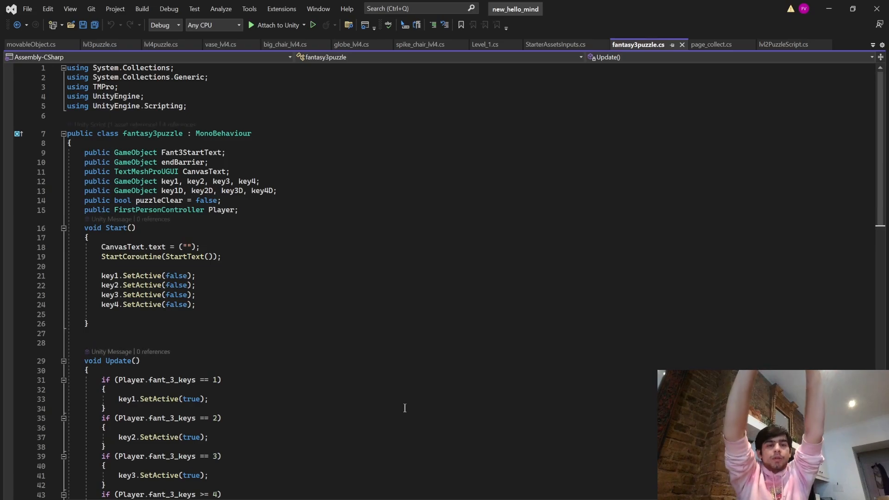
- Return to Unity, locate the fence assigned as Fantasy3Puzzle's End Barrier, and select and frame it in the scene
click(545, 499)
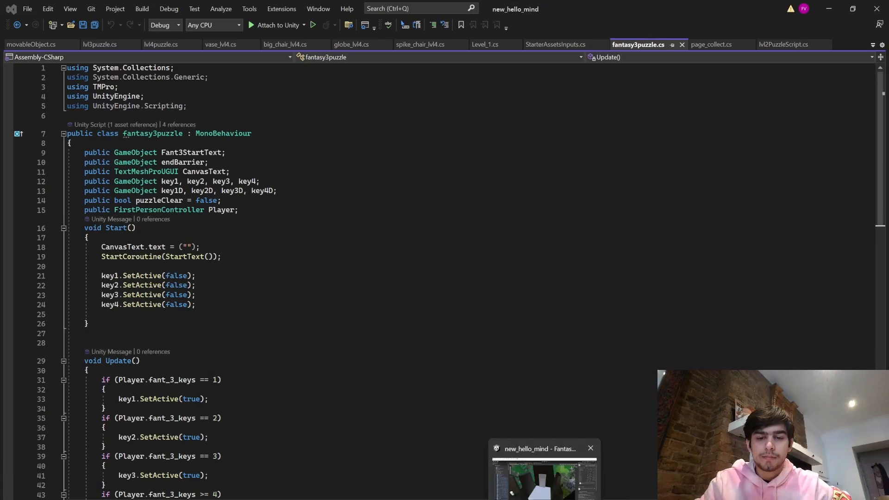
click(77, 112)
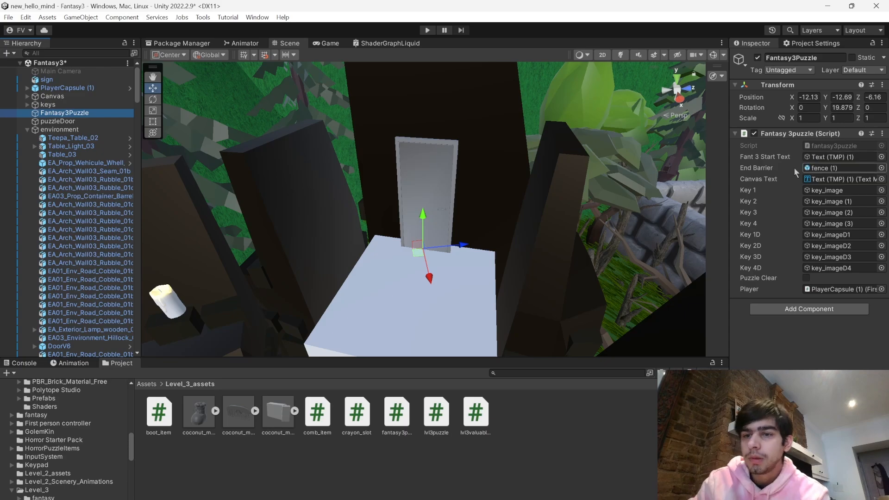
click(808, 170)
right_drag(549, 175, 230, 281)
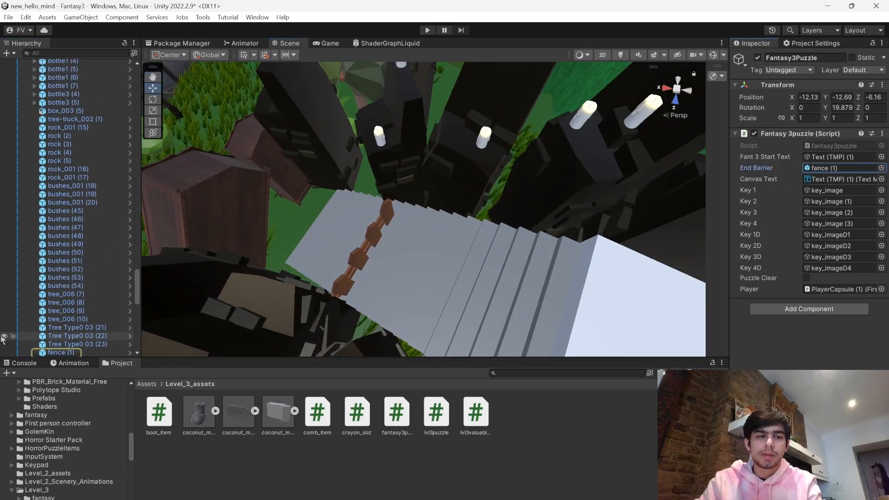
double_click(58, 353)
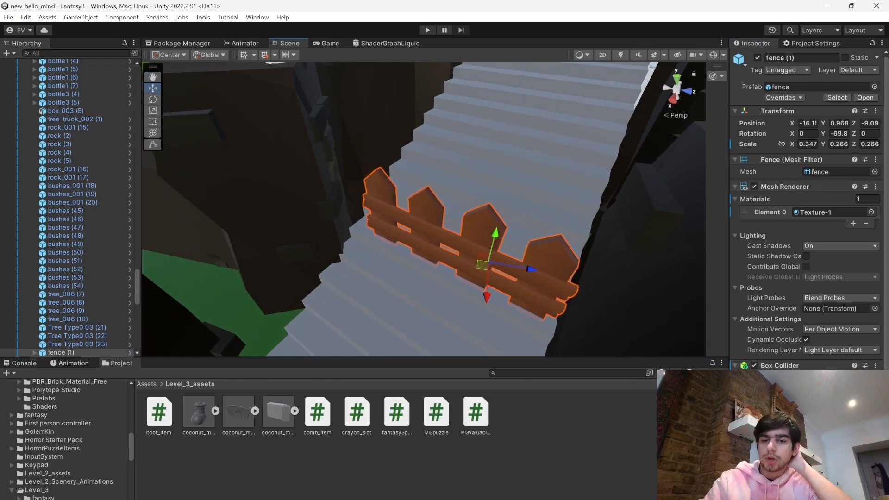
- Switch to Visual Studio and read the fantasy3puzzle script's key checks, end barrier, collision and start text code
click(590, 498)
click(196, 473)
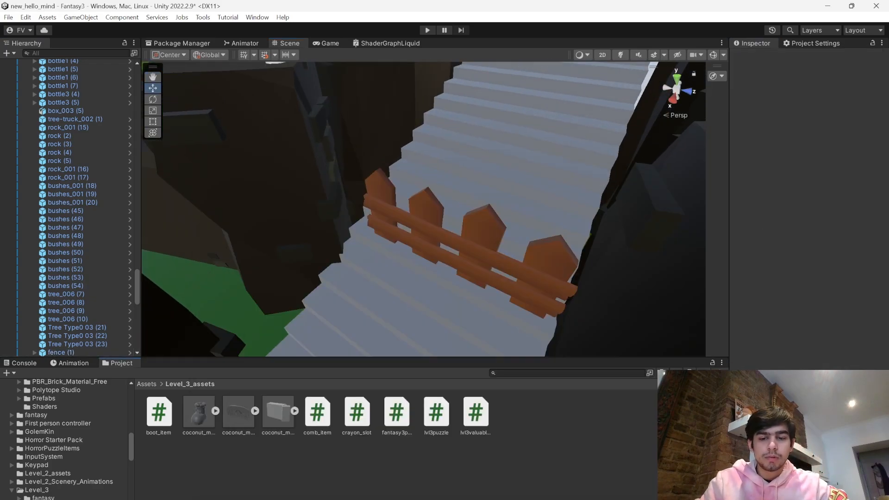
mouse_move(567, 495)
click(513, 451)
scroll(264, 273, down, 10)
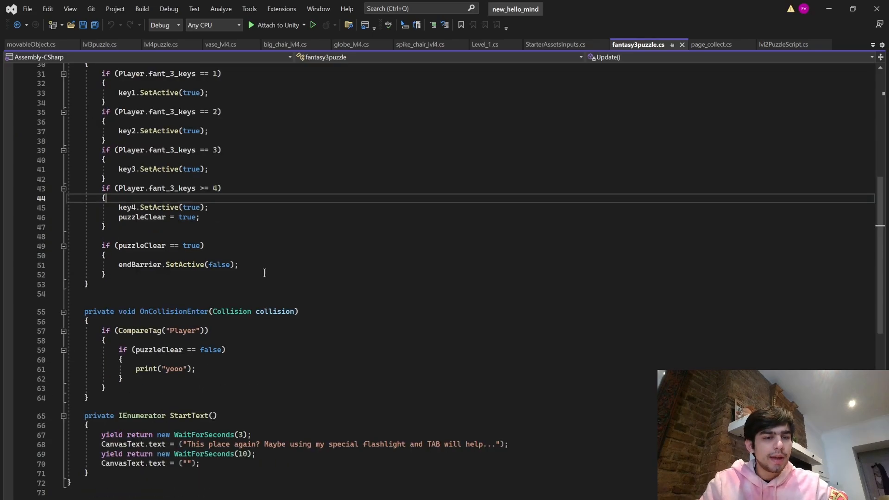
scroll(264, 273, down, 3)
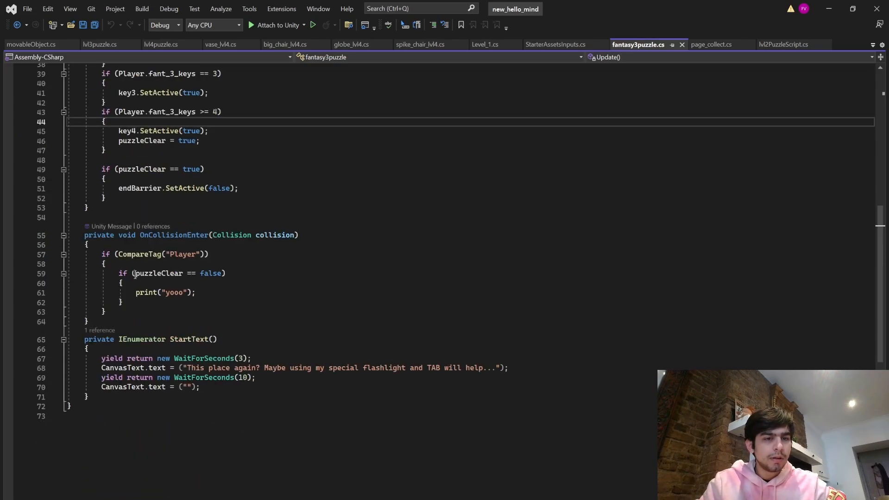
scroll(266, 291, up, 7)
scroll(266, 292, up, 3)
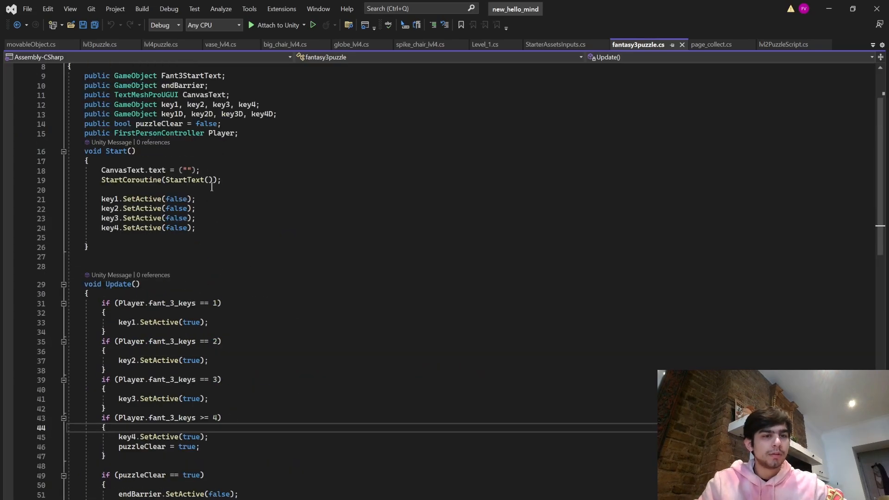
scroll(215, 192, down, 5)
scroll(324, 278, down, 3)
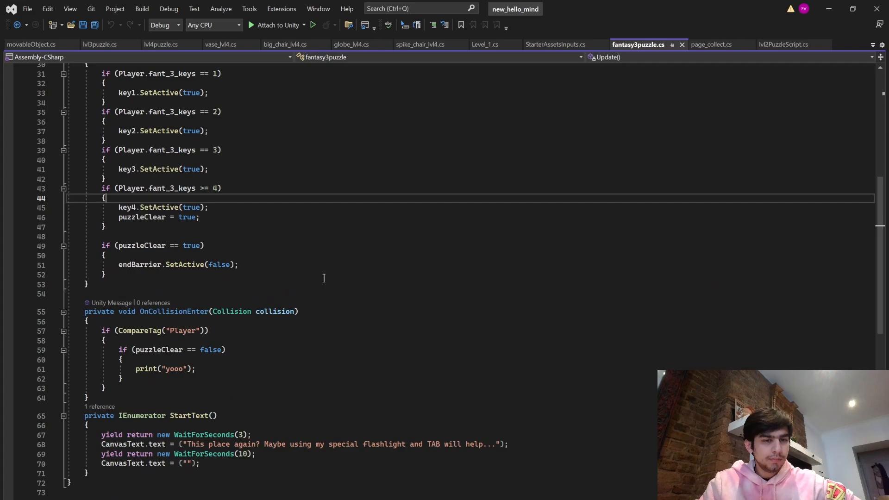
click(172, 380)
scroll(291, 159, up, 10)
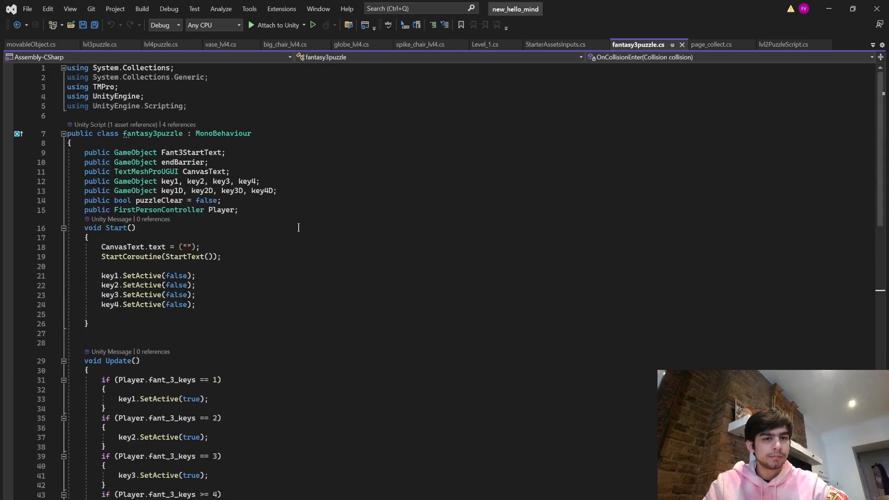
scroll(300, 227, down, 3)
scroll(296, 223, down, 3)
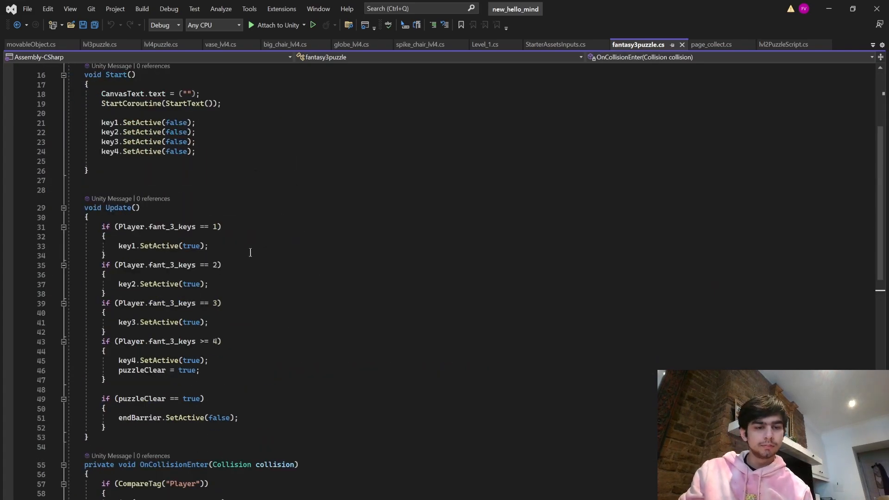
scroll(201, 332, up, 3)
- Switch back to Unity, reselect Fantasy3Puzzle, and trace its End Barrier reference to the fence in the hierarchy
key(alt+Tab)
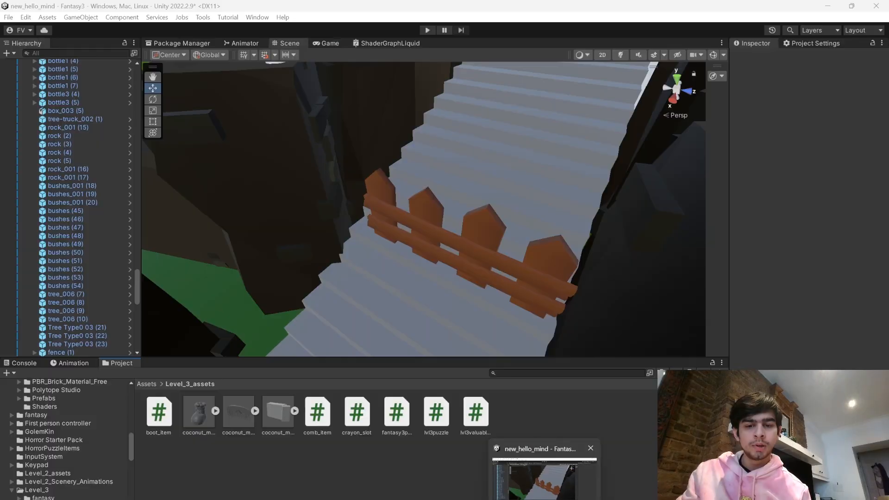
scroll(76, 136, up, 9)
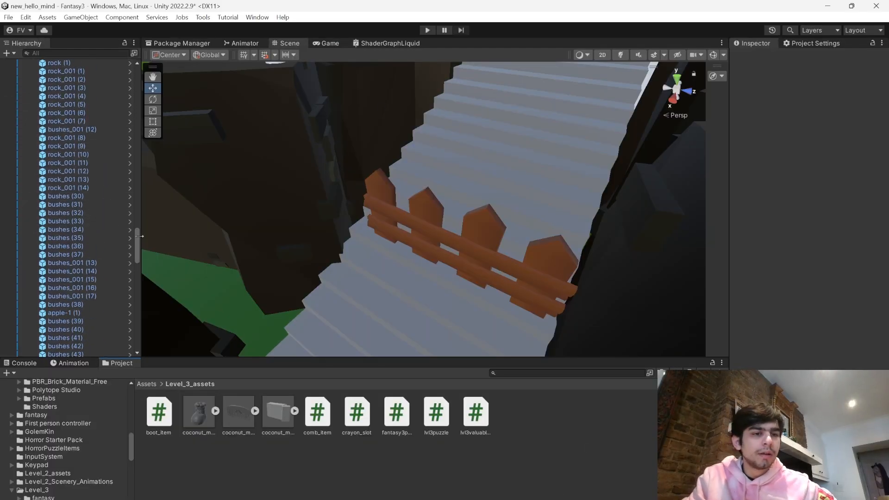
drag(137, 239, 121, 61)
click(71, 114)
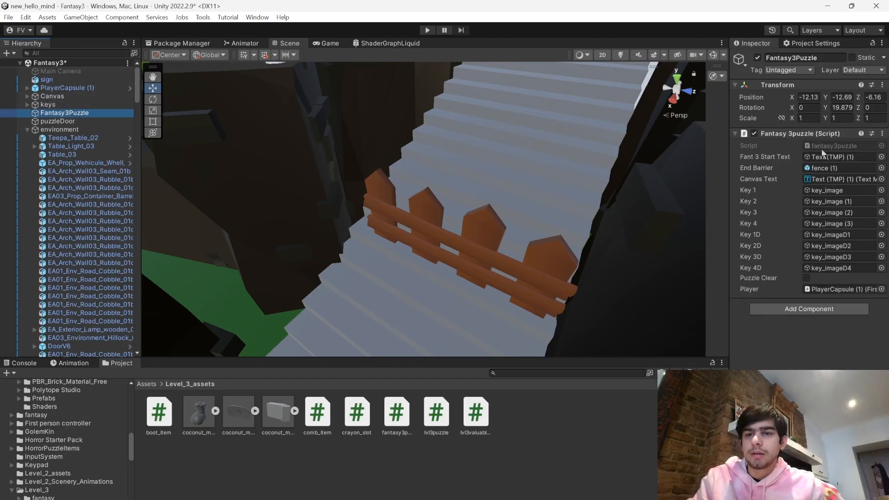
click(817, 168)
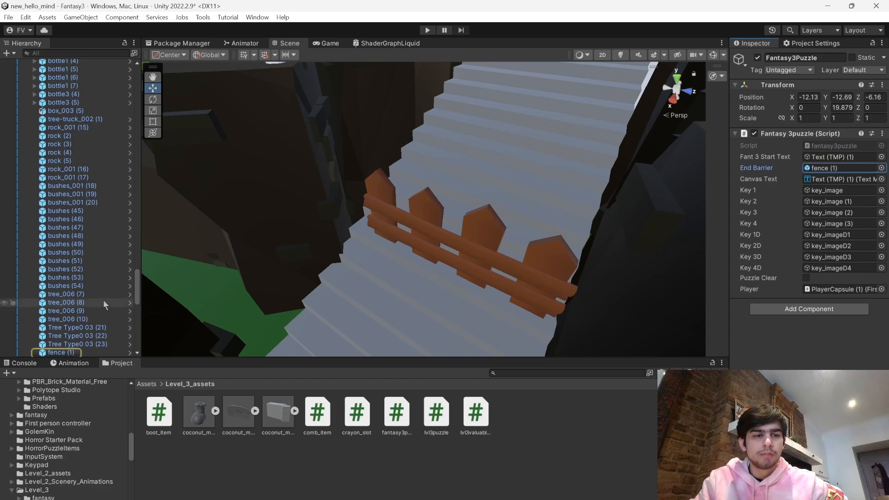
key(f)
- Select the DoorV6 door at the top of the stairs and examine it up close
click(410, 166)
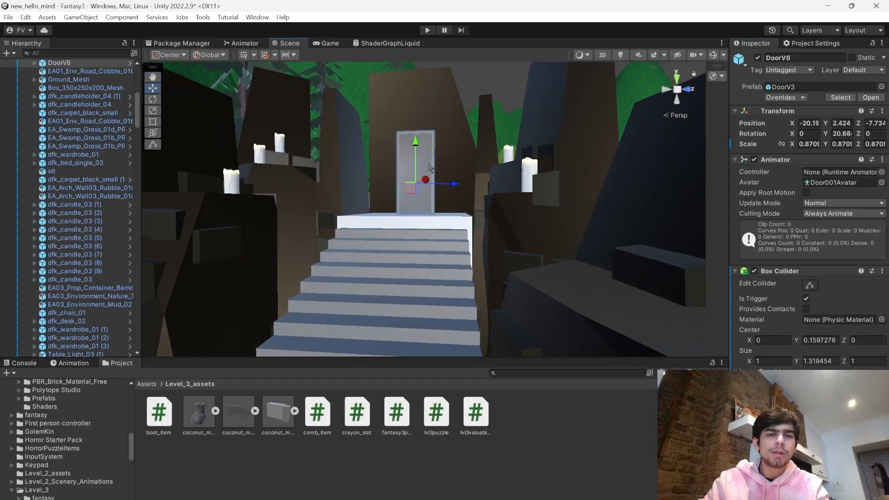
right_drag(491, 185, 525, 196)
key(w)
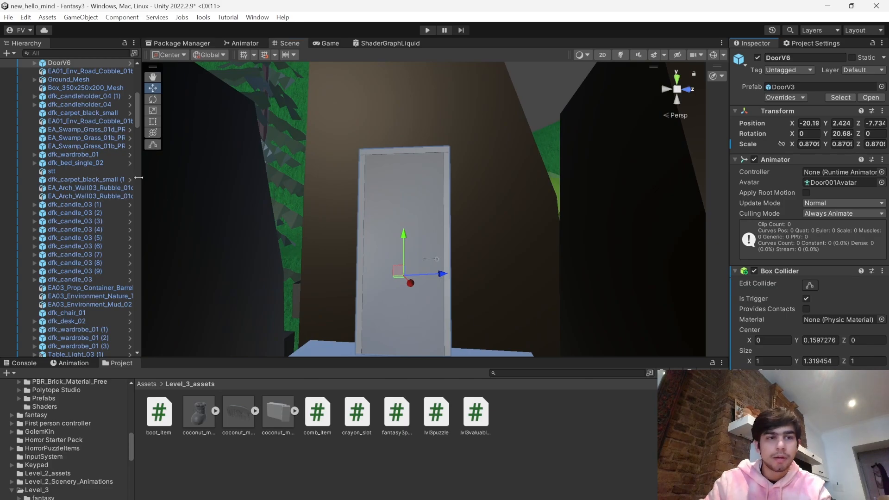
- Select DoorV6 in the hierarchy, then switch to Visual Studio and read the transition script's fade-in and fade-out code
scroll(79, 129, up, 3)
click(78, 126)
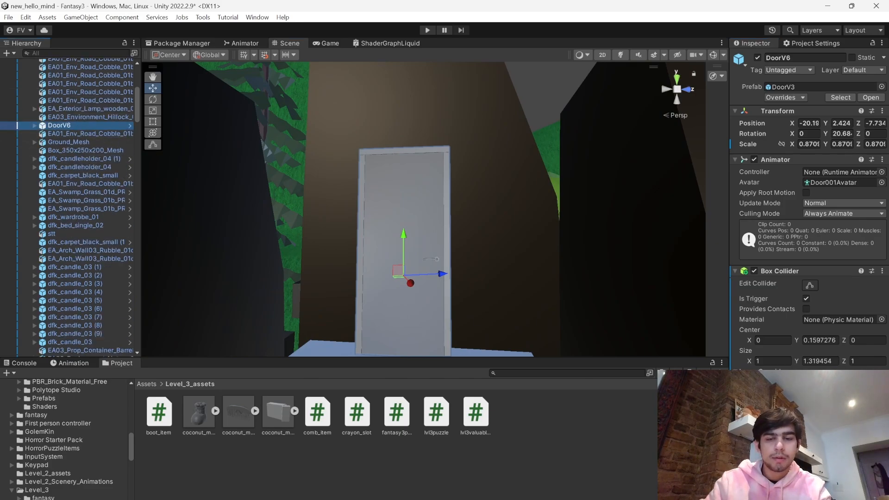
right_click(777, 271)
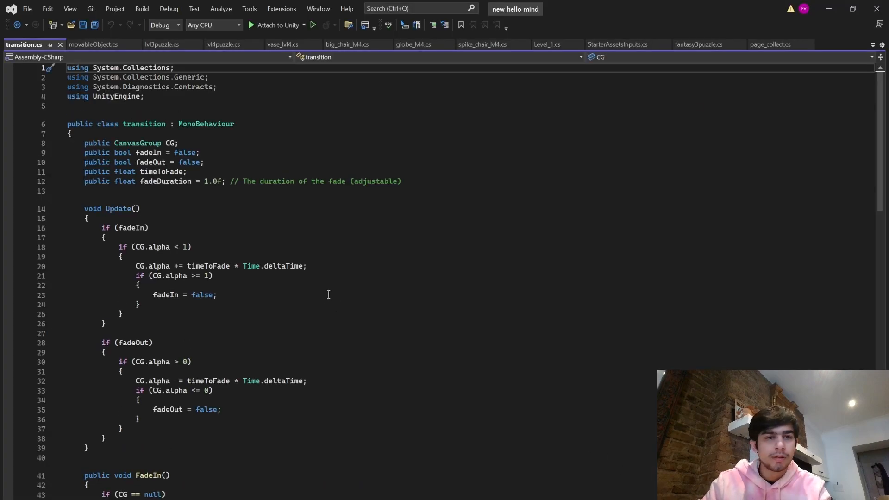
click(351, 258)
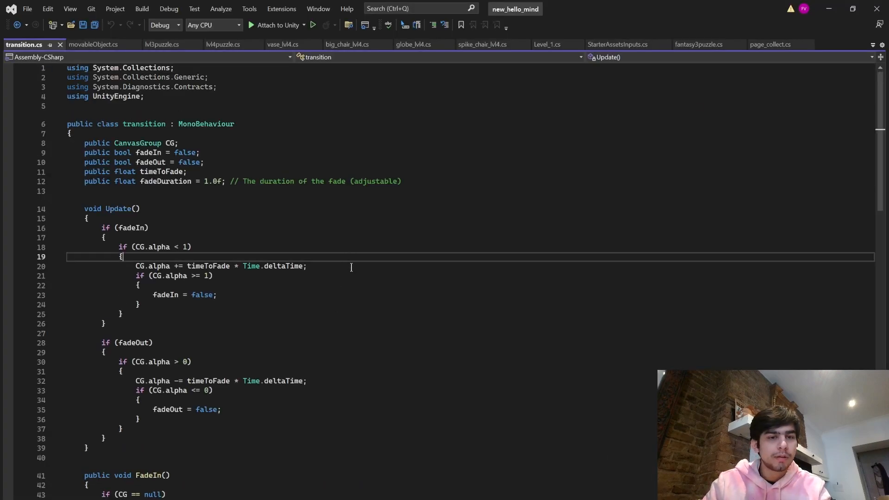
scroll(351, 268, down, 10)
scroll(258, 268, down, 3)
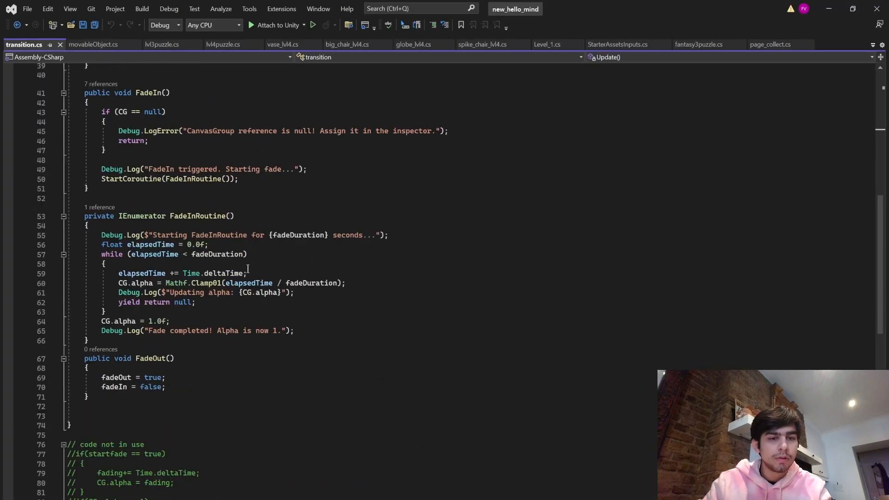
scroll(219, 298, down, 5)
scroll(222, 308, up, 15)
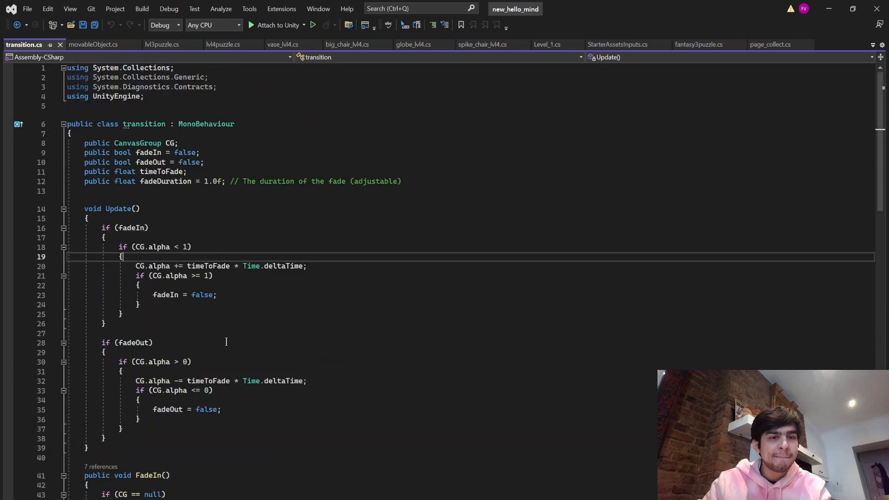
- Return to Unity and open the source code behind the console warning about the uncompleted DoorV6 puzzle
mouse_move(545, 499)
click(544, 476)
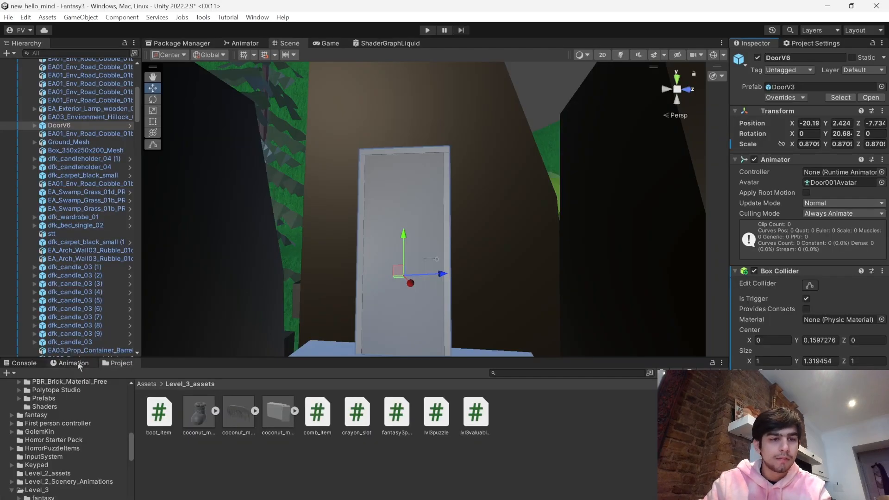
click(23, 362)
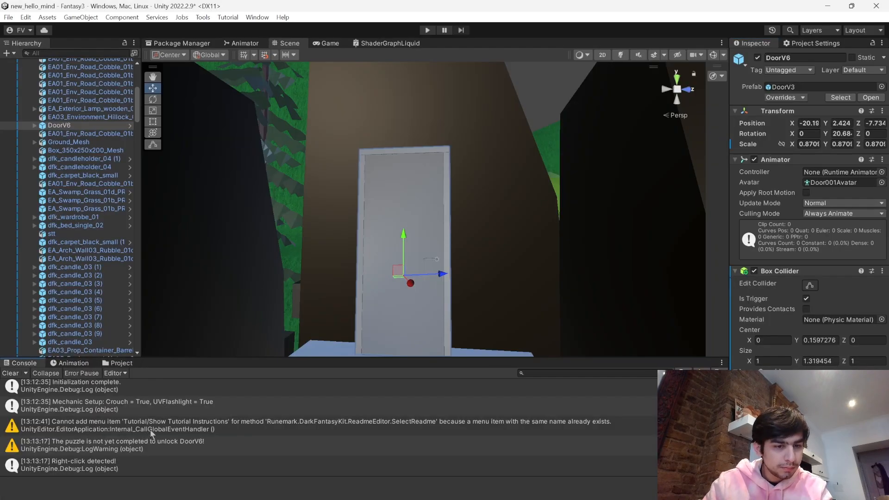
click(151, 445)
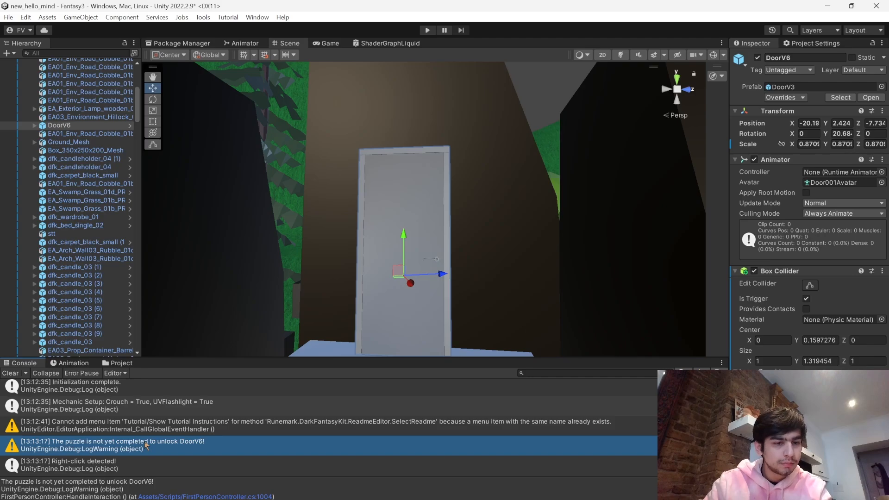
double_click(148, 445)
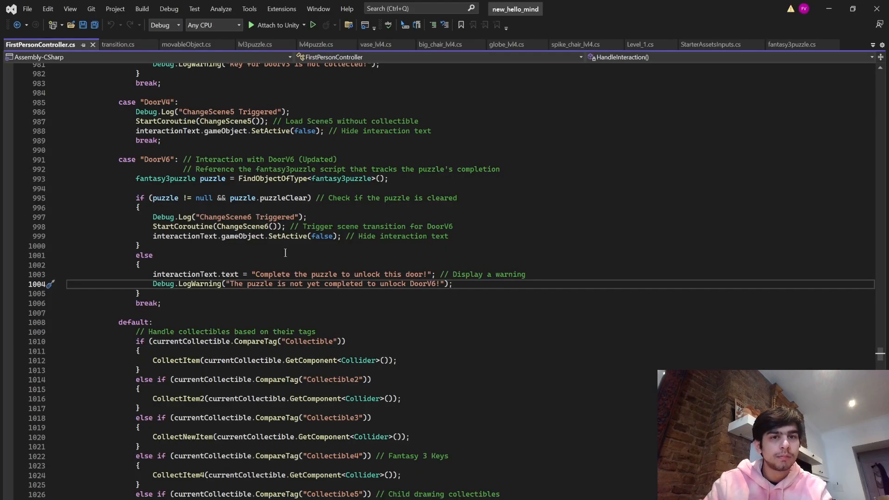
- Read the DoorV6 case in FirstPersonController and compare it with the DoorV3 and DoorV4 cases
click(285, 250)
click(197, 296)
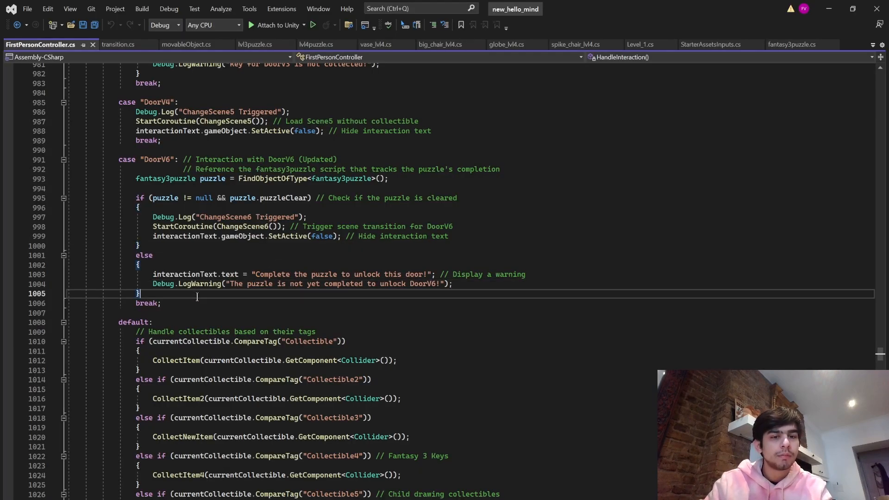
click(469, 282)
click(354, 293)
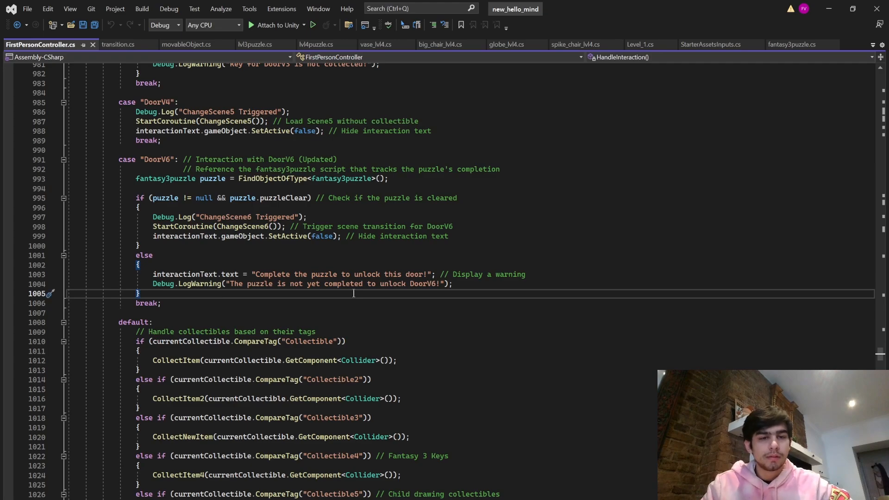
click(345, 301)
scroll(252, 284, up, 5)
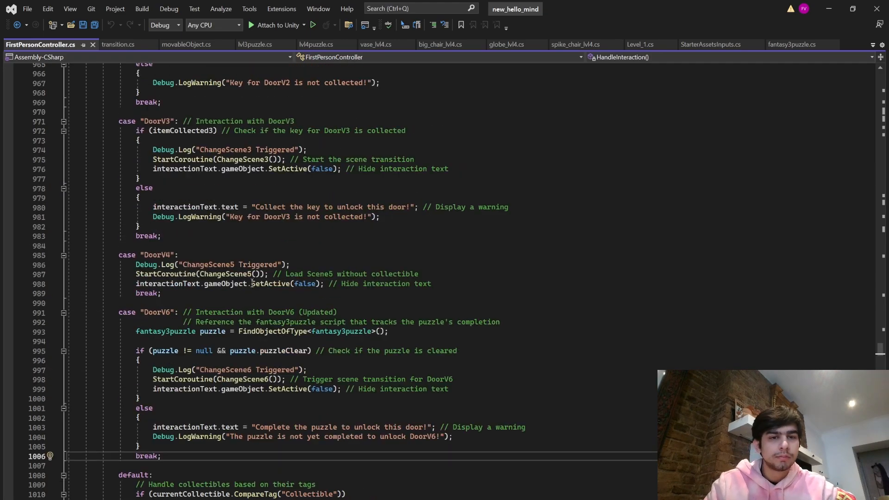
click(267, 419)
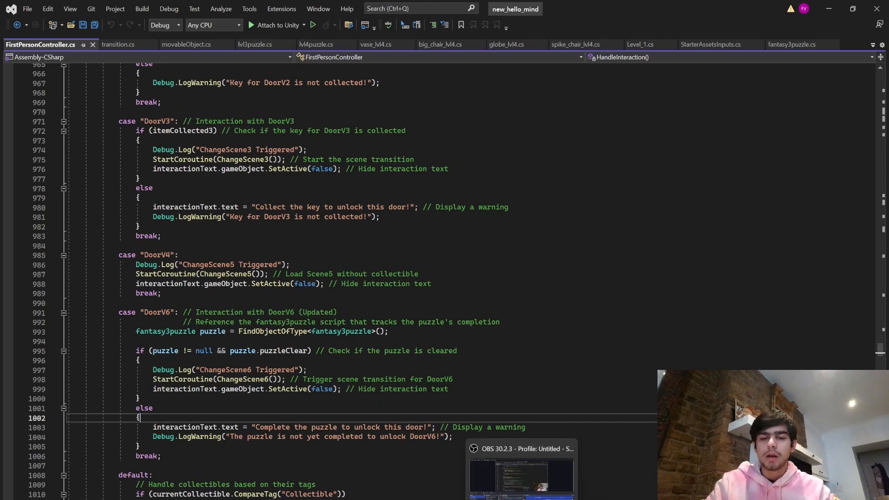
- Switch back to Unity and clear the console messages
click(521, 499)
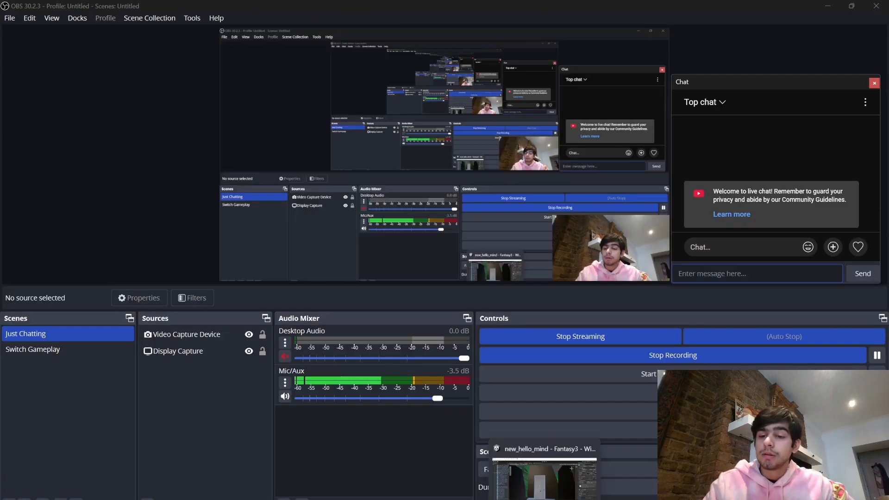
click(518, 471)
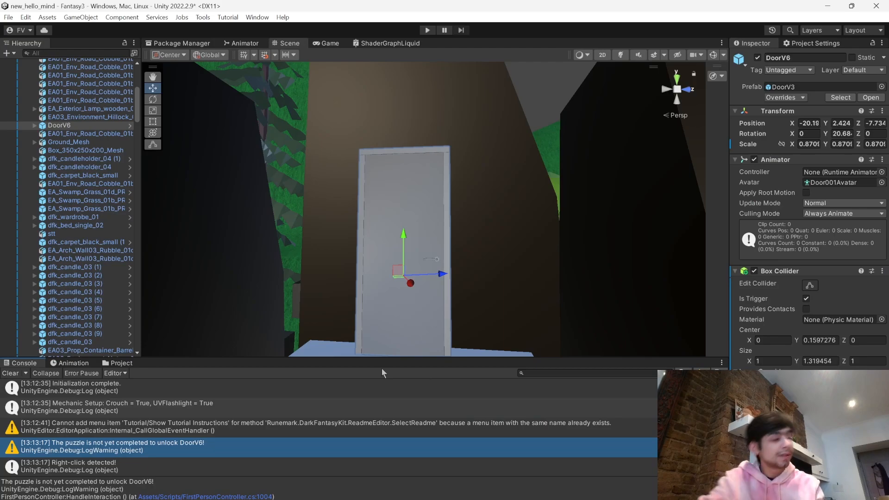
click(10, 373)
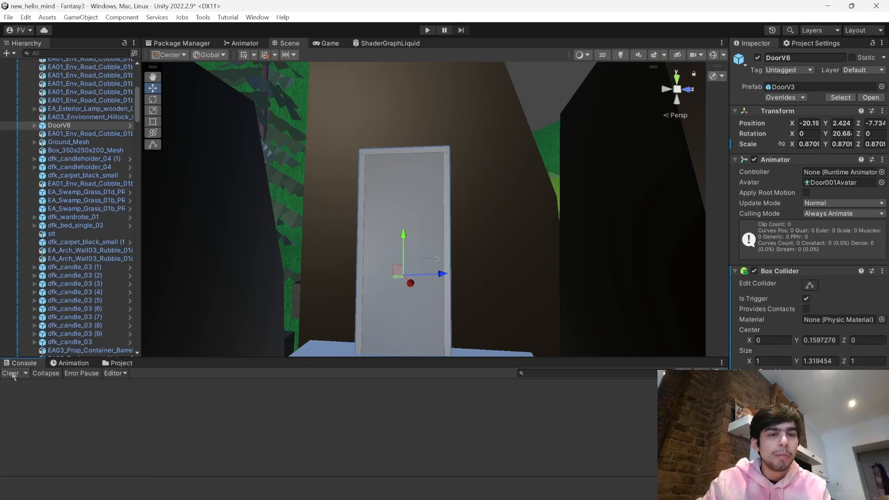
- Playtest Fantasy3 in the maximized Game view, walk briefly through the maze, and stop the run
click(324, 43)
click(537, 53)
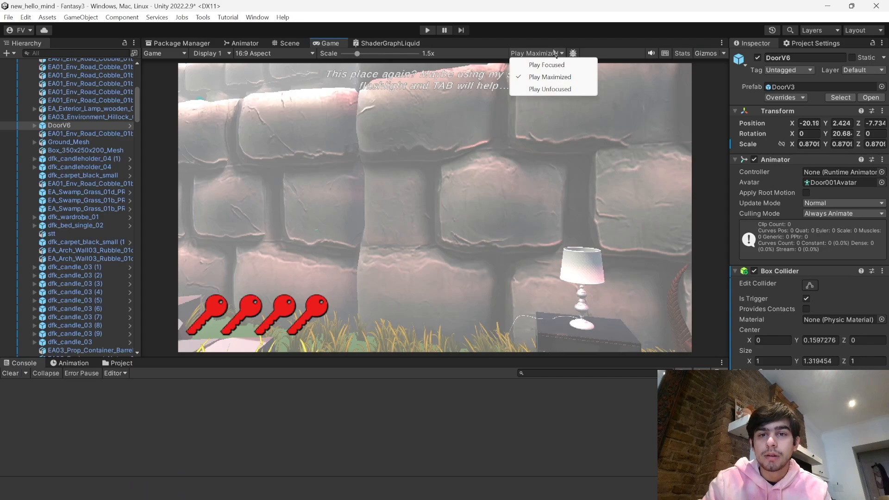
click(428, 30)
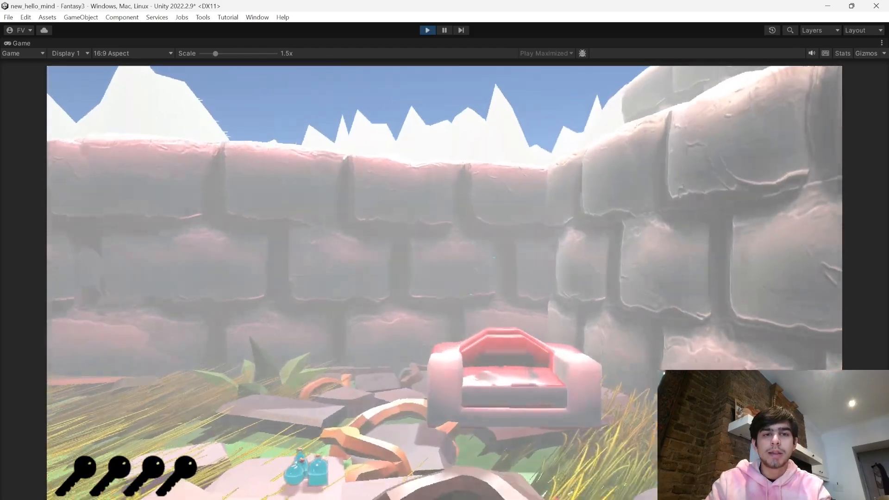
key(w)
key(w)
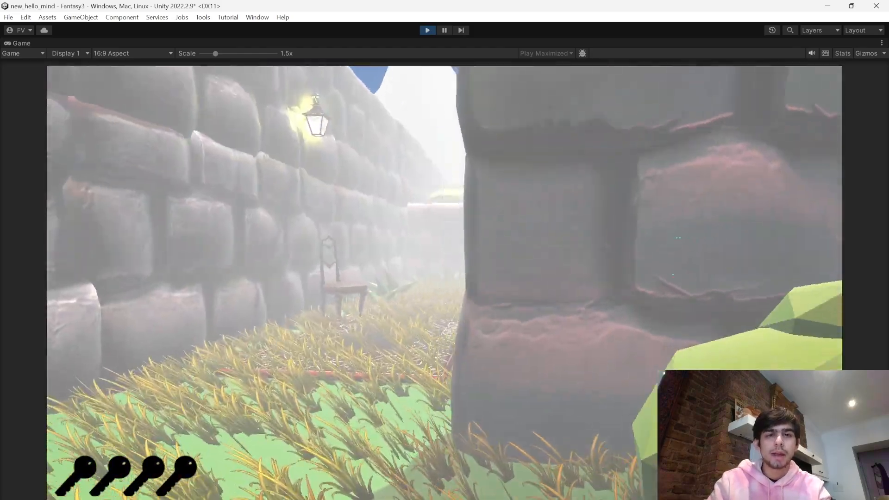
key(w)
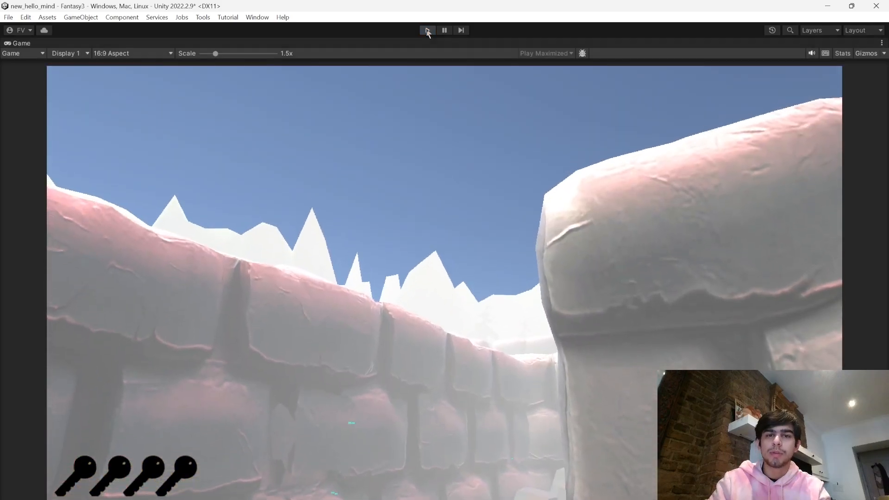
click(427, 30)
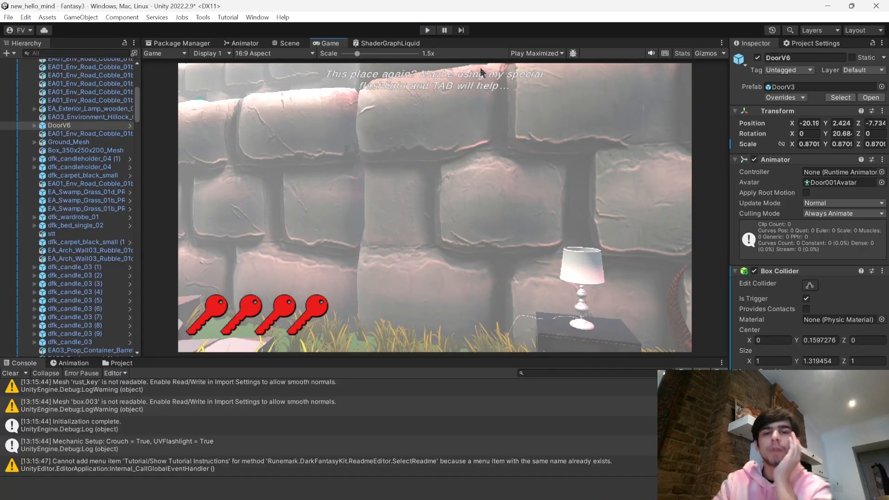
- Look through the Fantasy3 hierarchy, expand the Canvas, and inspect its key images, Image and RawImage objects
scroll(98, 129, up, 10)
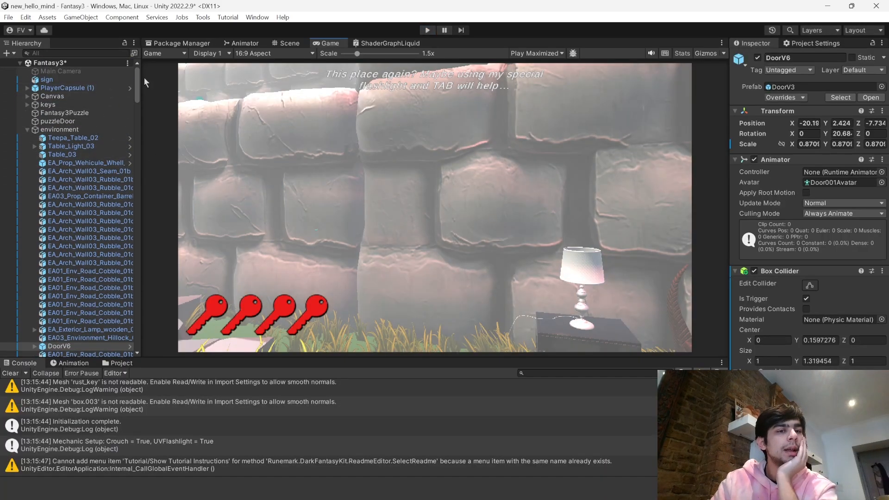
drag(137, 84, 141, 365)
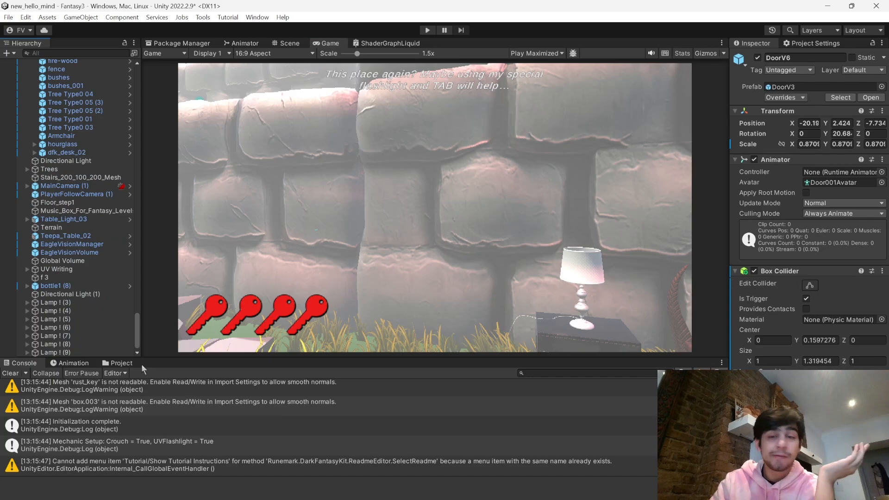
drag(147, 343, 186, 70)
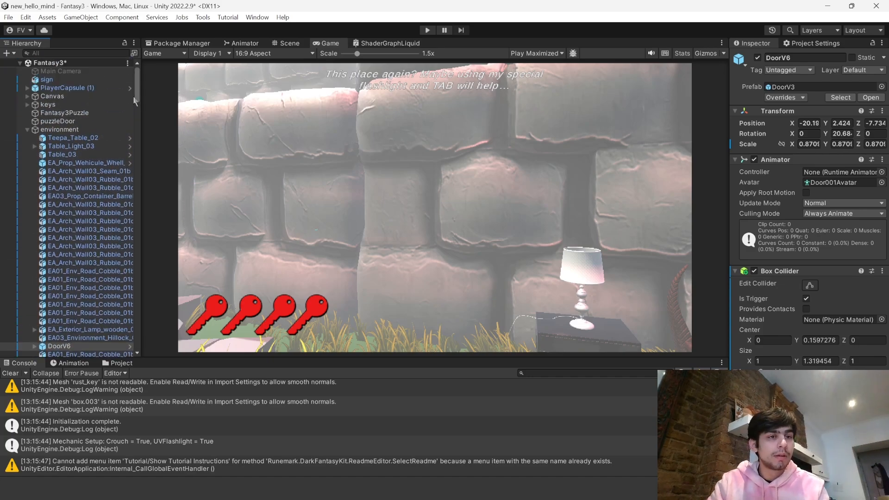
click(65, 97)
click(28, 97)
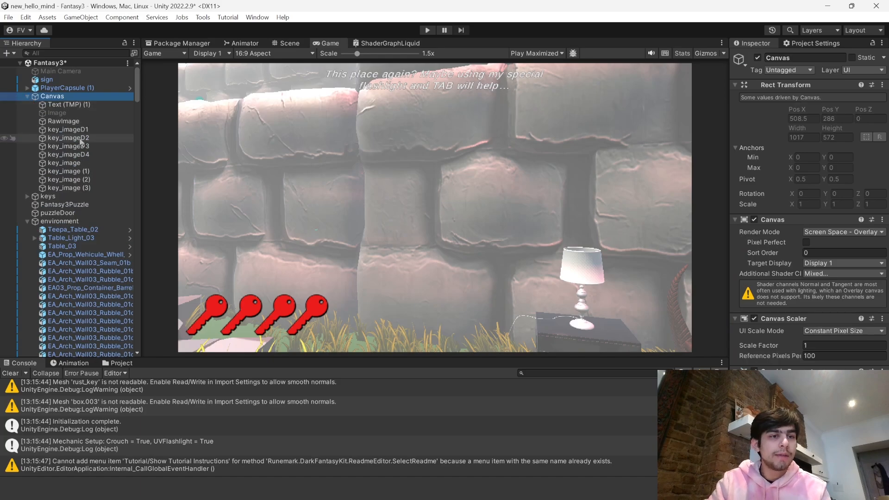
click(76, 138)
click(63, 121)
click(57, 113)
click(63, 122)
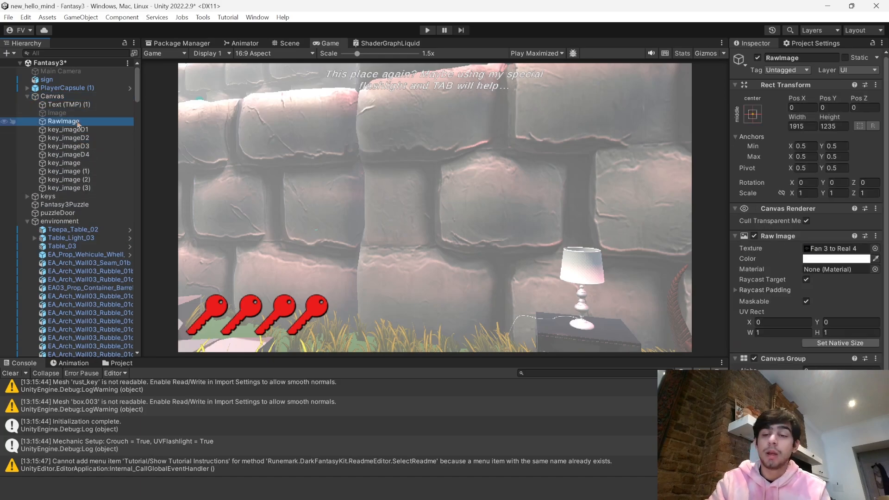
scroll(292, 216, down, 2)
scroll(293, 216, down, 1)
- Select the Canvas's Text (TMP) (1) in the Scene view, frame it, turn on gizmos, and view the text from the front
click(290, 43)
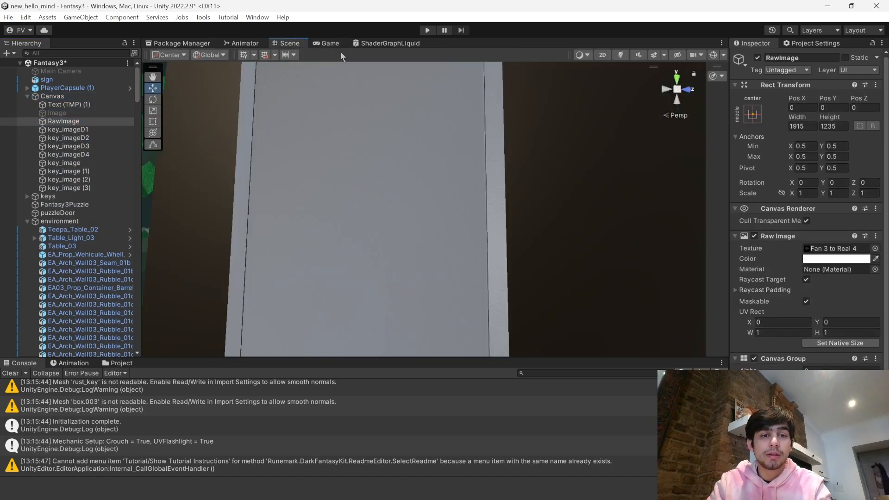
click(331, 44)
scroll(378, 173, up, 4)
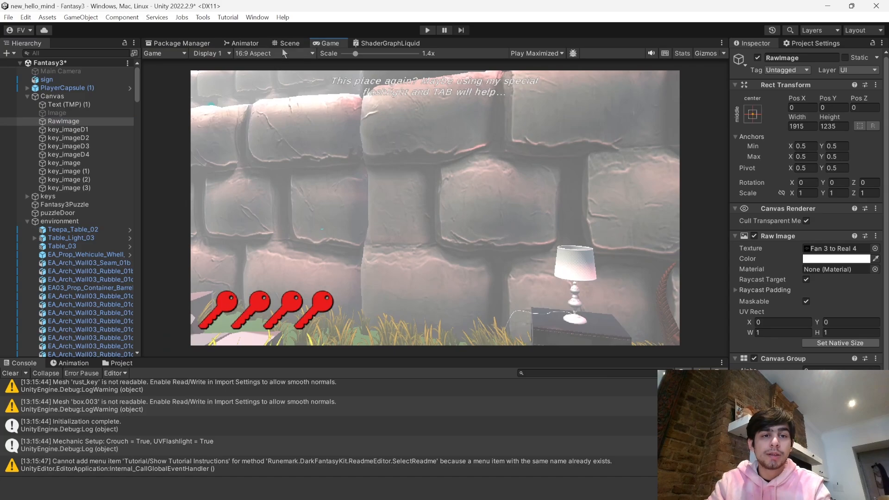
click(285, 43)
scroll(432, 237, down, 10)
right_drag(454, 228, 453, 285)
click(70, 104)
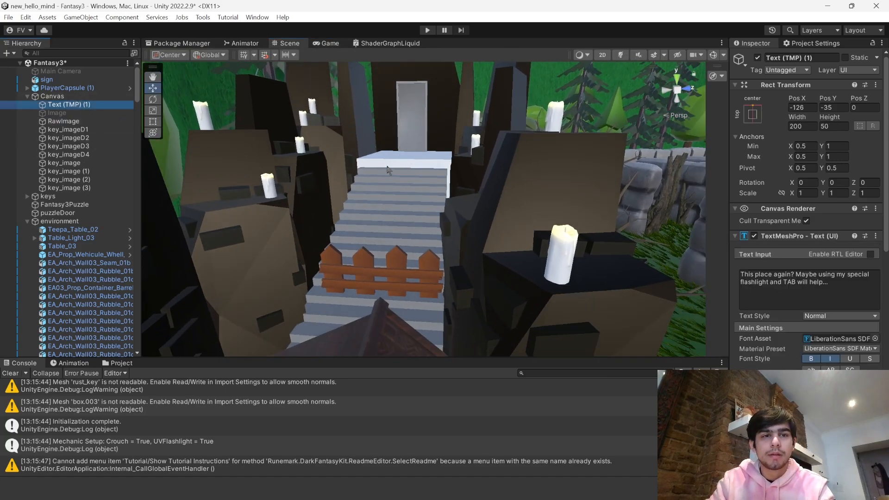
key(f)
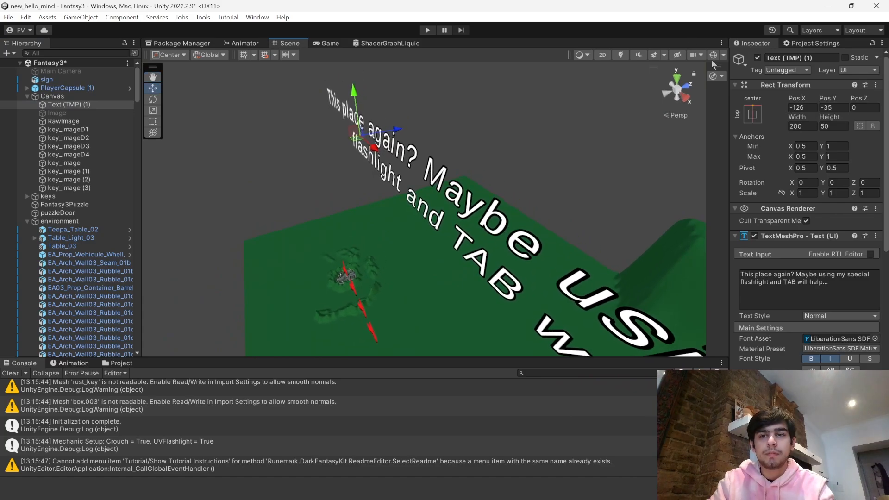
click(711, 58)
right_drag(607, 157, 525, 309)
key(s)
- Examine the start text's TextMeshPro settings, including font style, size, alignment, wrapping and outline material
scroll(749, 339, down, 6)
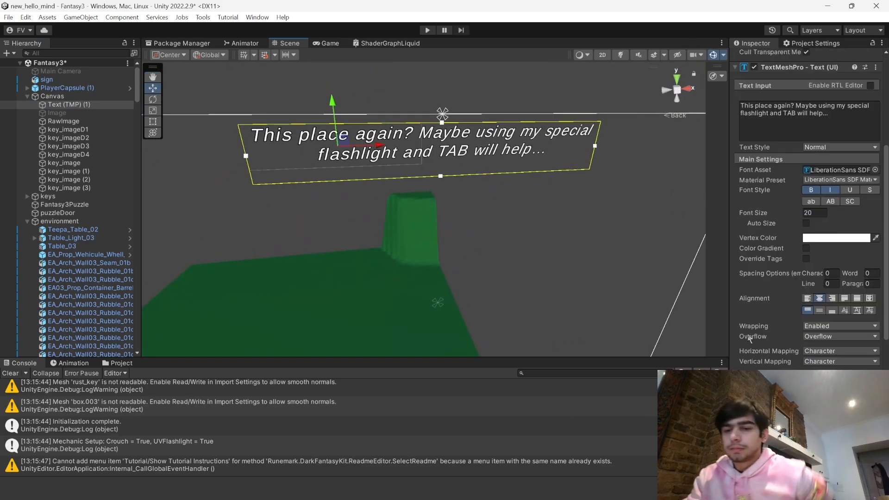
scroll(749, 339, down, 6)
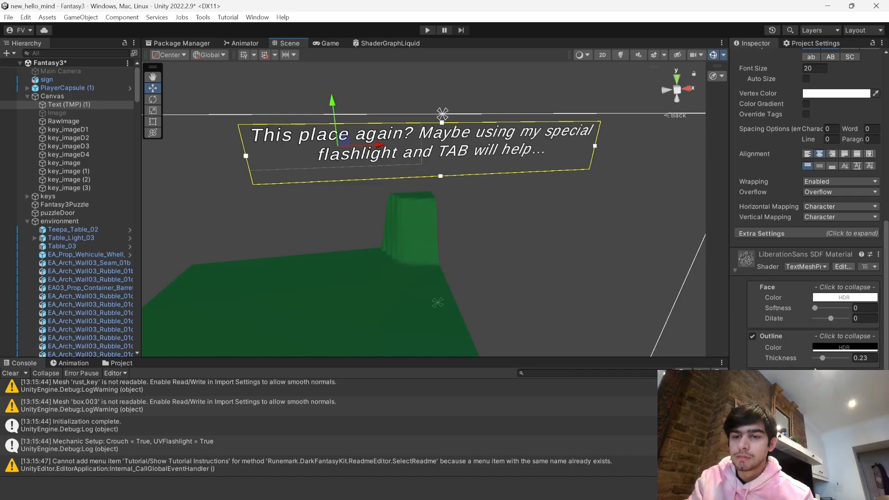
scroll(799, 294, up, 10)
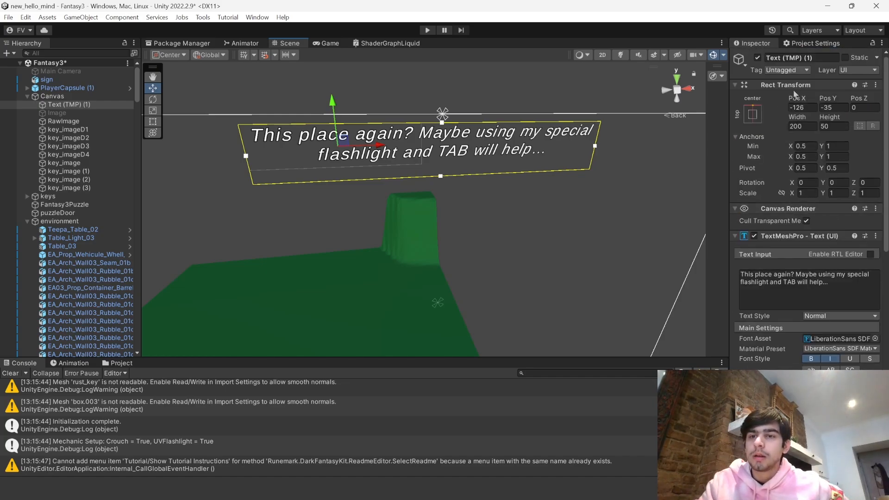
scroll(829, 129, down, 5)
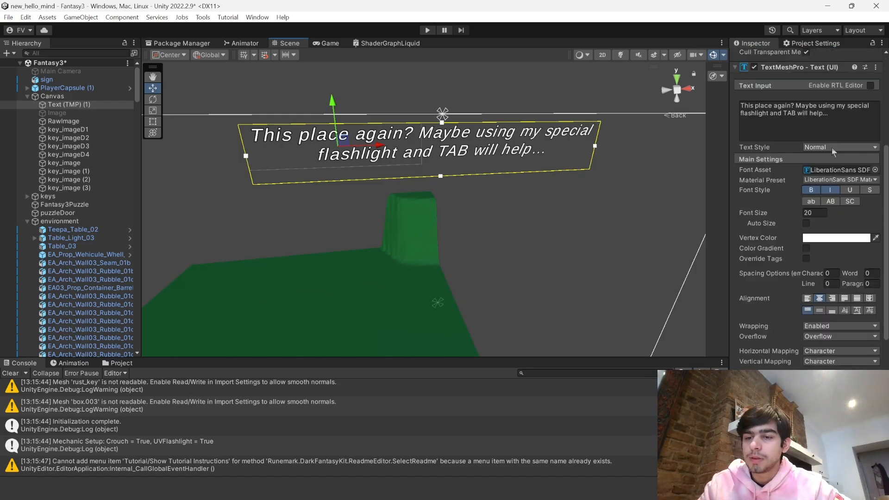
scroll(831, 147, down, 3)
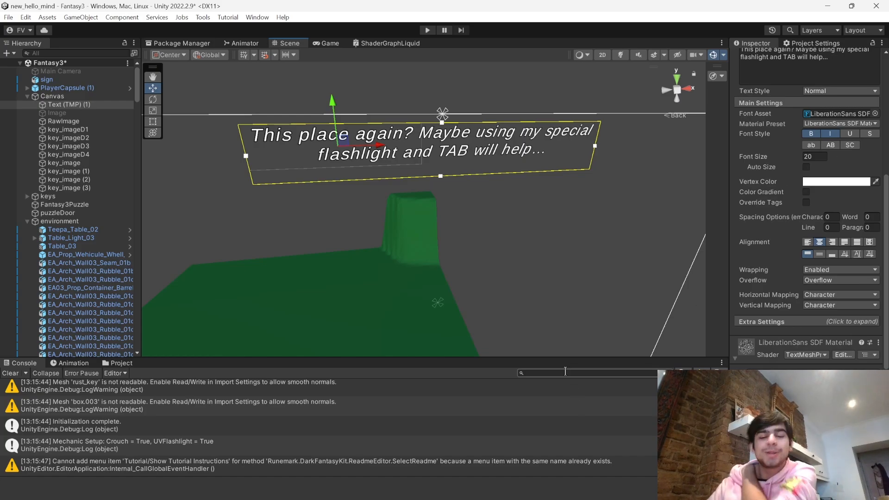
- Check OBS briefly, return to Unity, and view the start text's face and outline material settings
click(523, 498)
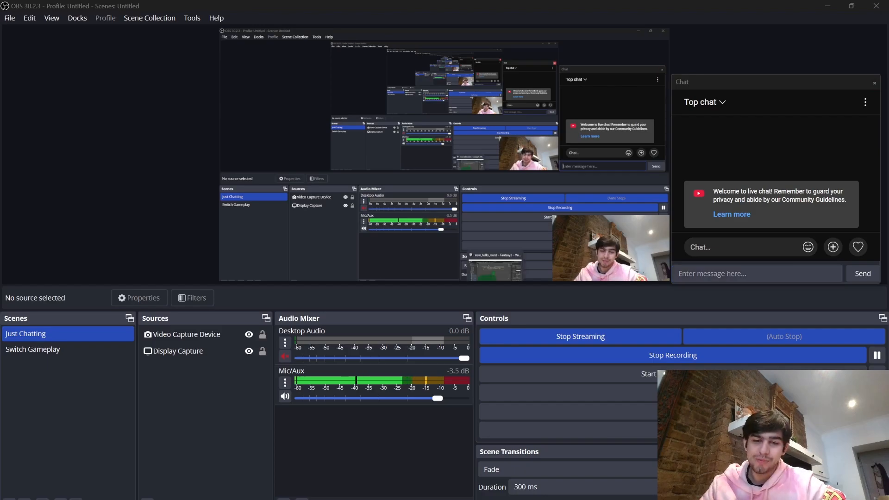
click(544, 498)
scroll(760, 273, down, 3)
scroll(760, 273, down, 1)
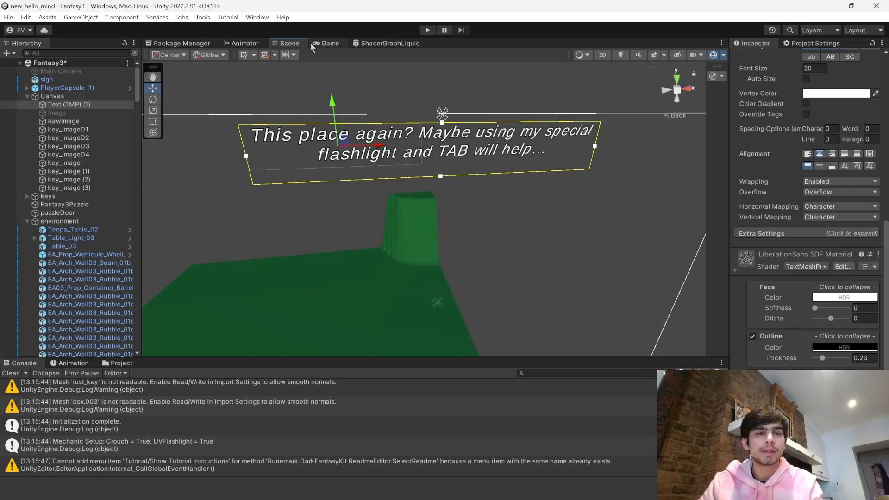
- Fly through the Fantasy3 maze in the Scene view to the chair beside the carpet and select movable_chair
right_drag(504, 197, 313, 286)
scroll(69, 181, down, 10)
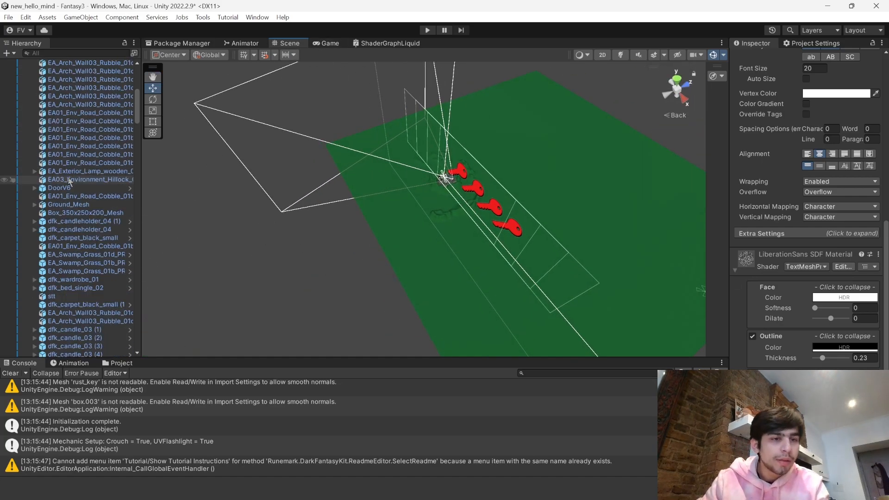
scroll(70, 182, up, 6)
double_click(68, 216)
right_drag(406, 238, 227, 185)
key(w)
click(232, 173)
- Examine movable_chair's Movable Object script and other components, and view its available layers and tags without changing them
scroll(806, 285, down, 1)
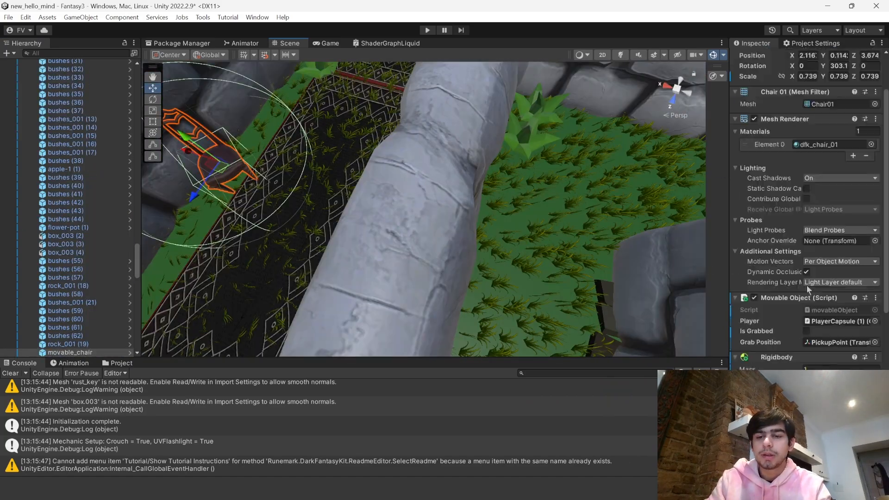
scroll(817, 295, down, 5)
scroll(818, 295, up, 8)
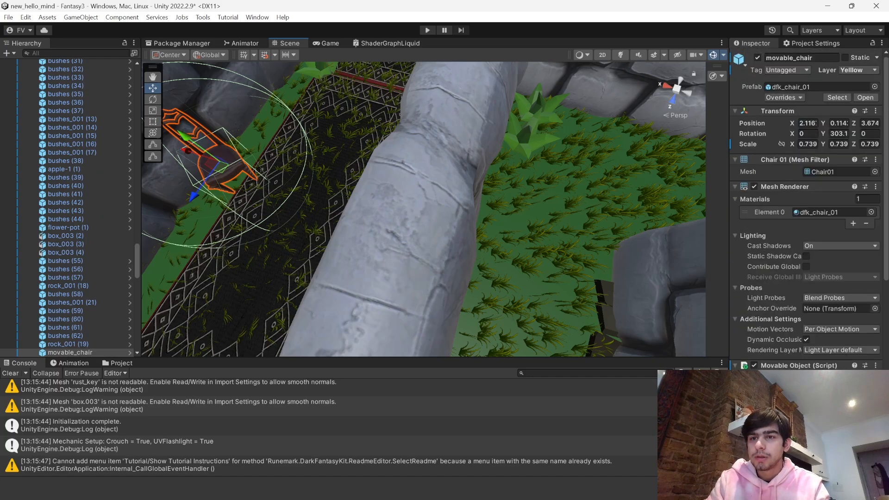
click(852, 72)
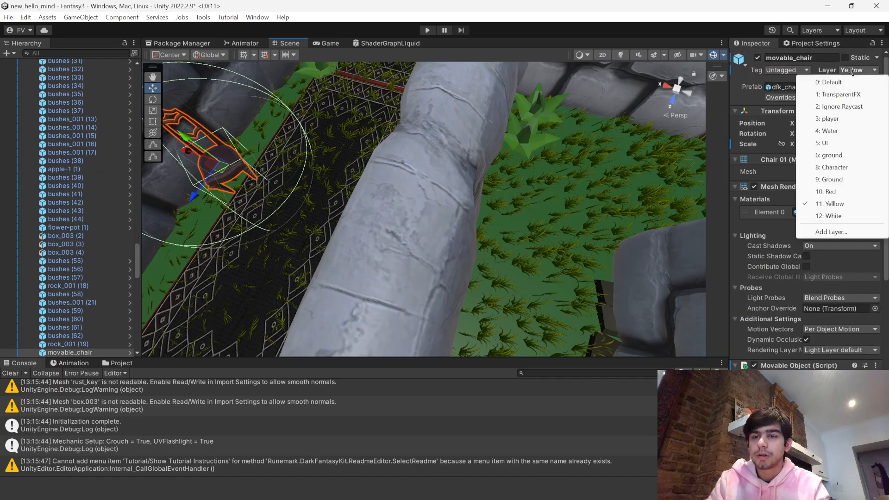
click(852, 71)
click(852, 71)
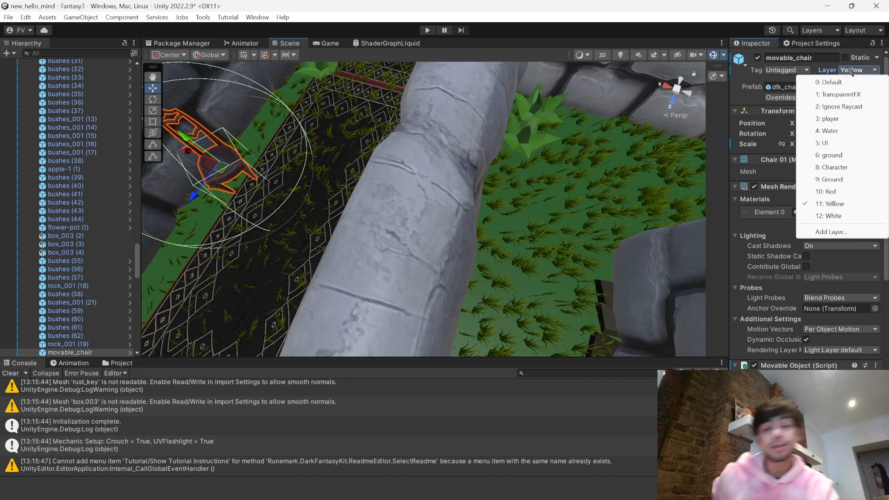
click(782, 71)
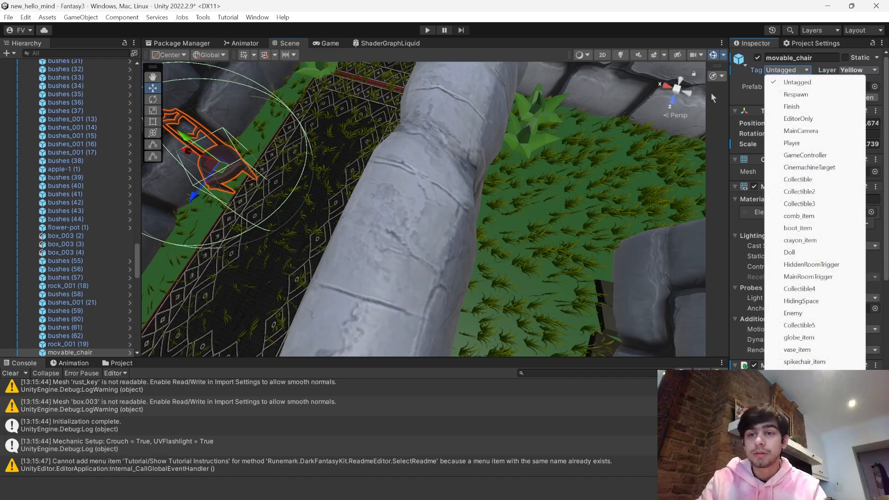
click(535, 11)
- Playtest Fantasy3, walk to the movable chair, try carrying it and jumping along the maze, and stop the run
click(425, 30)
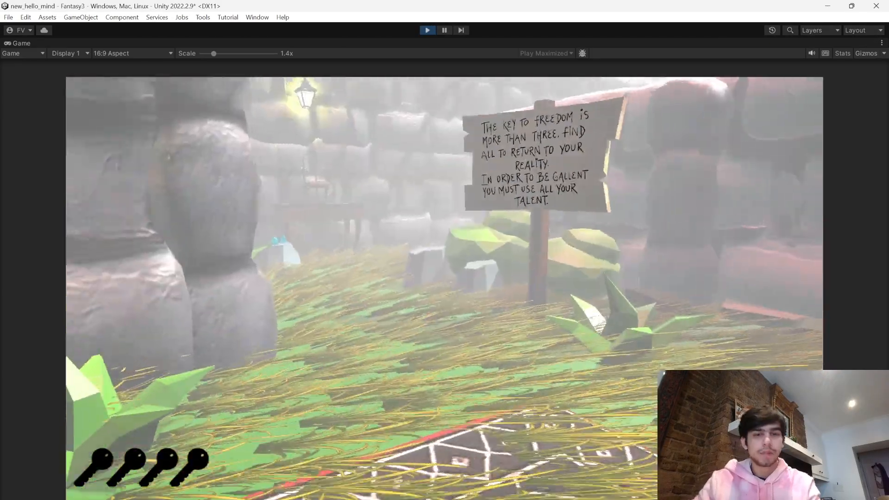
key(w)
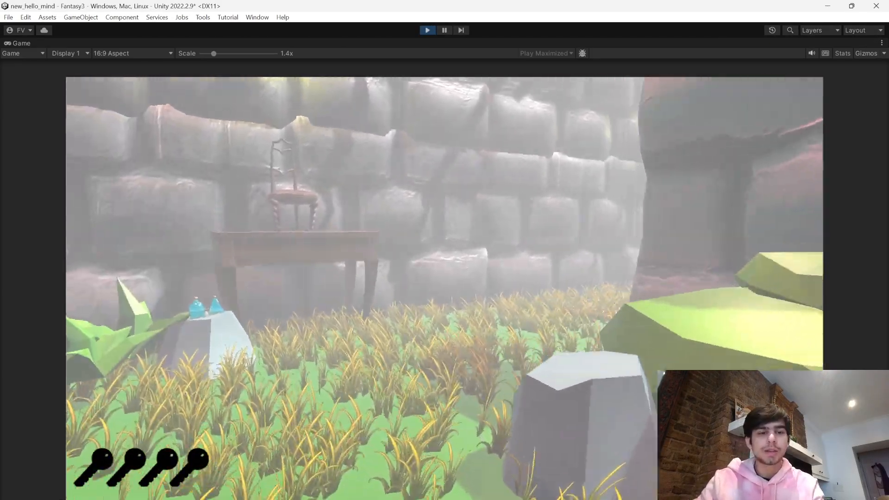
key(w)
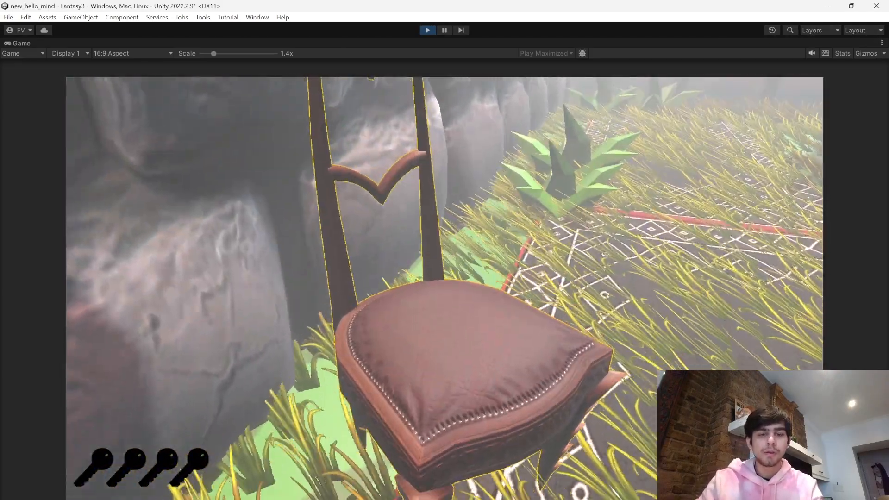
key(w)
key(space)
key(space)
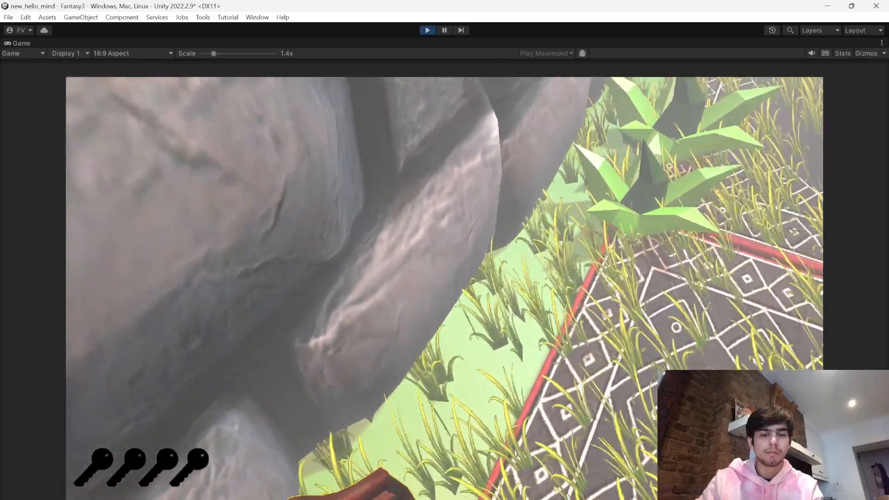
key(w)
key(space)
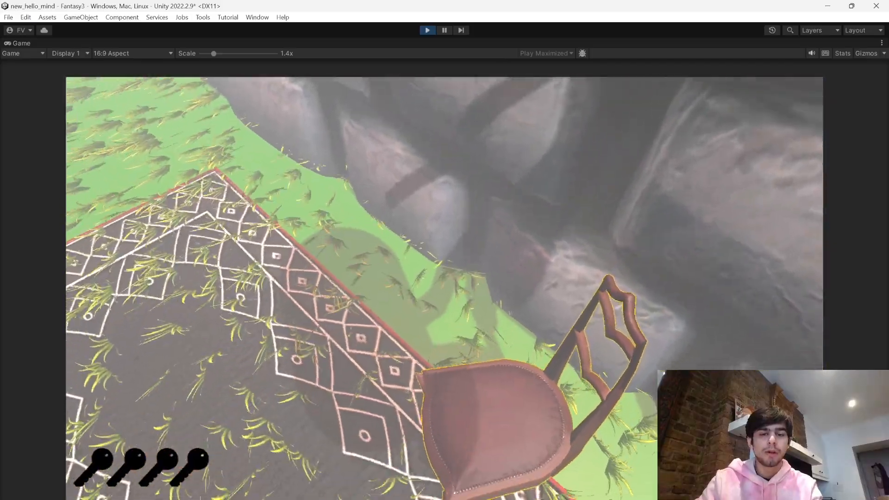
key(w)
key(space)
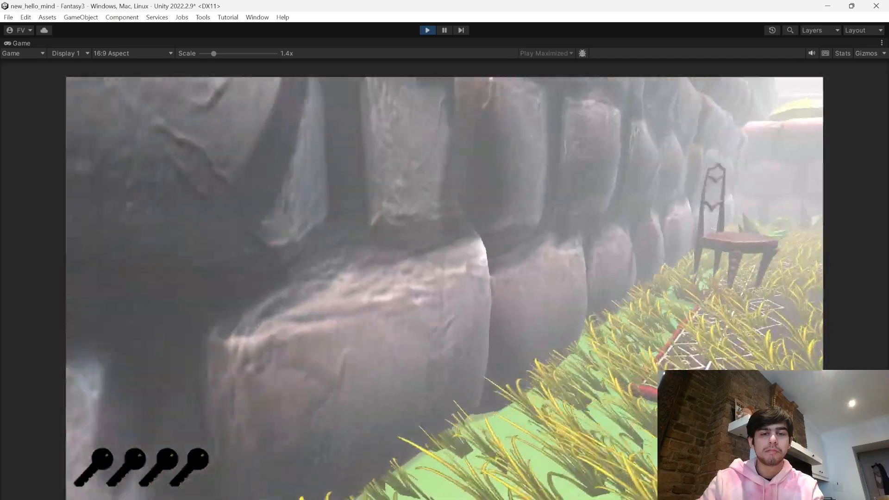
key(w)
key(w)
key(space)
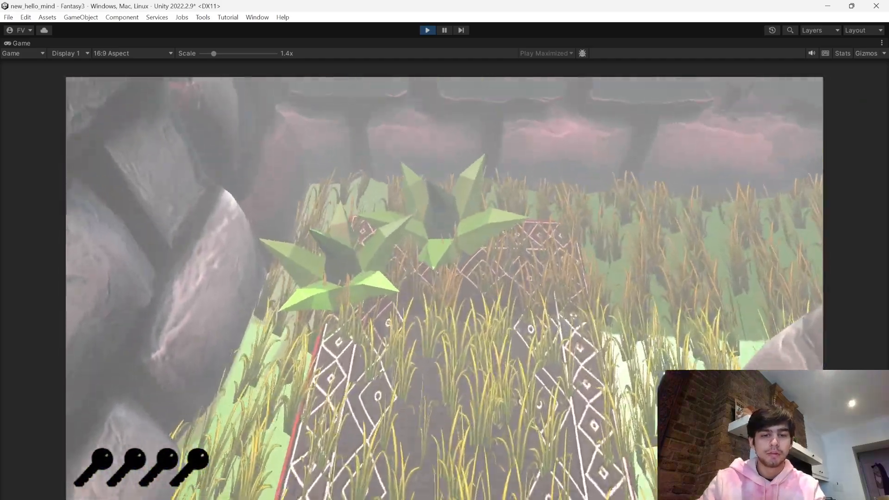
key(w)
key(Escape)
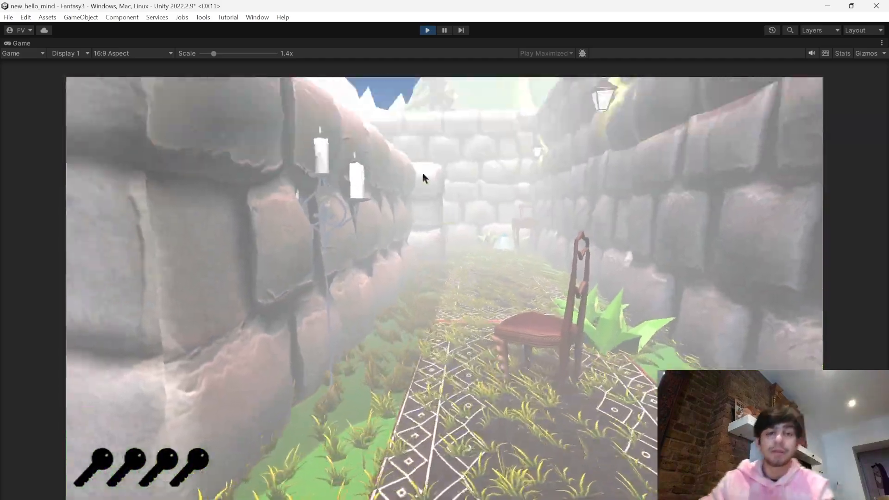
click(427, 30)
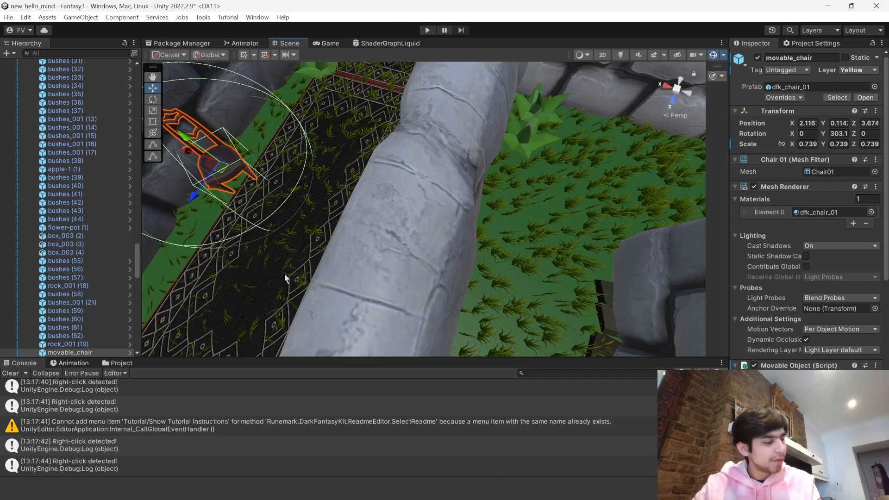
- Clear the console and open the Fantasy2 scene from the Scenes folder, saving the changes to Fantasy3
click(9, 373)
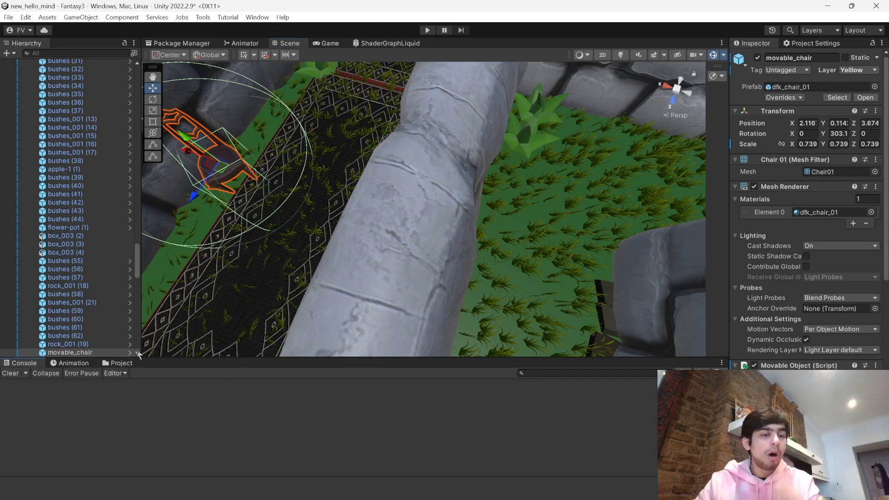
click(121, 363)
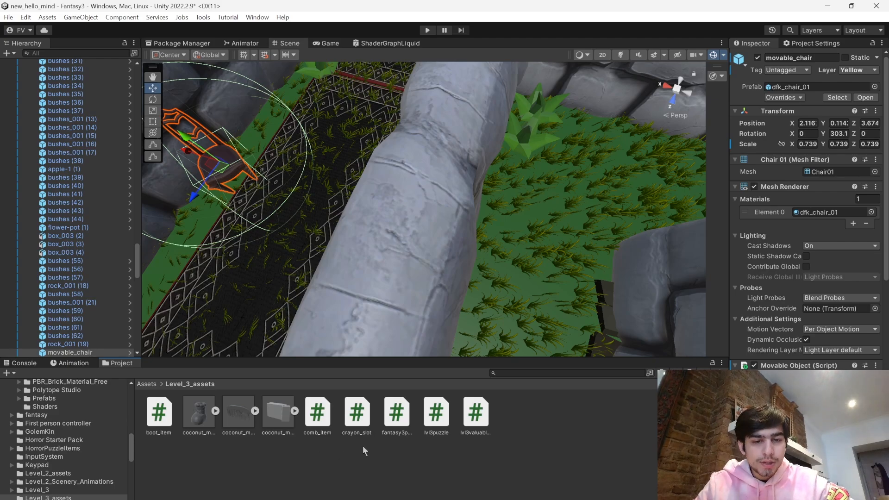
click(146, 384)
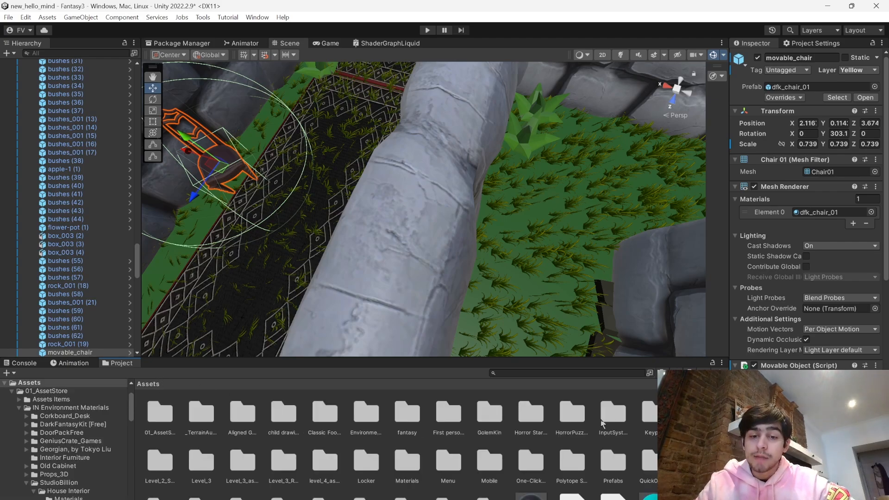
scroll(560, 459, down, 2)
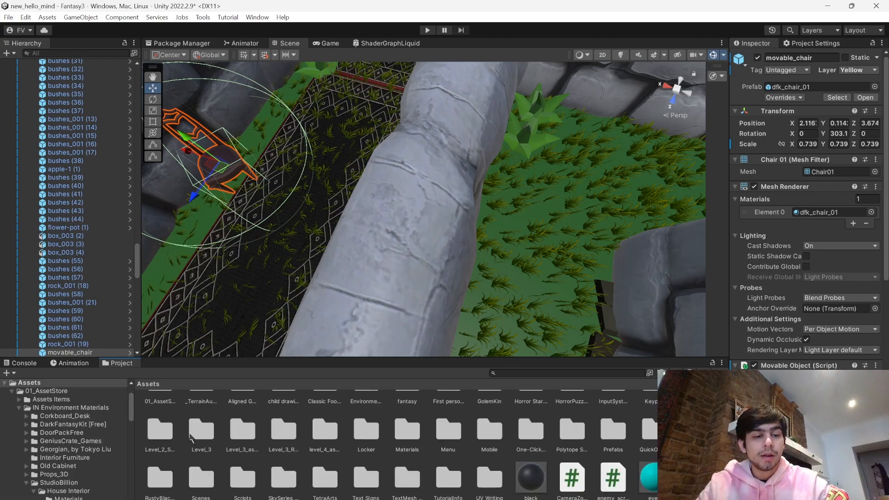
scroll(276, 438, down, 2)
double_click(212, 450)
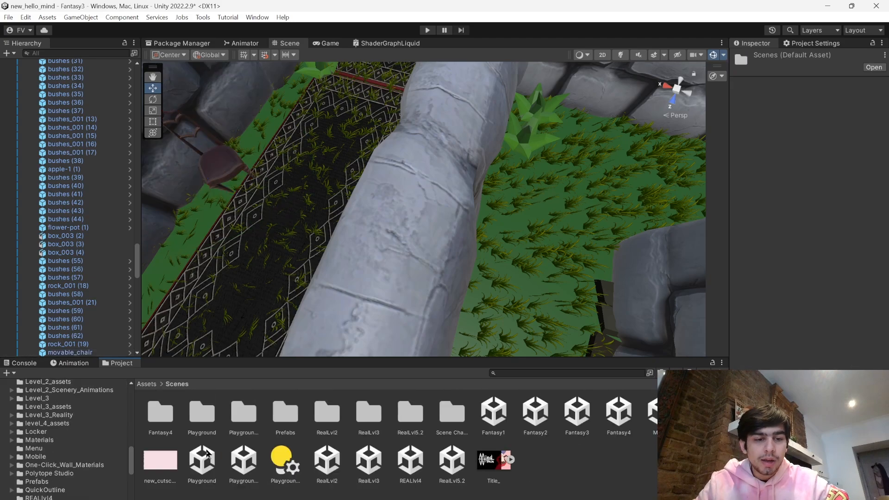
double_click(535, 412)
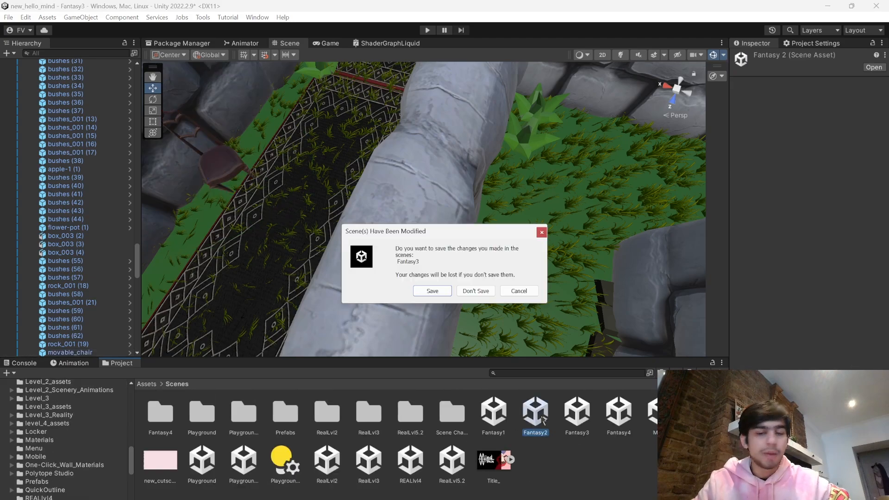
click(430, 291)
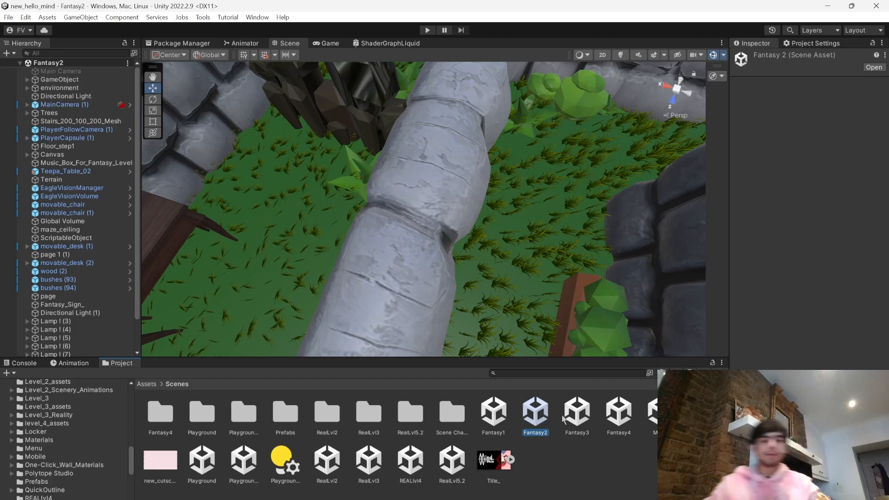
- Fly through the Fantasy2 maze to the child's drawing on the dark round table and select the page object
right_drag(481, 259, 857, 216)
key(s)
key(w)
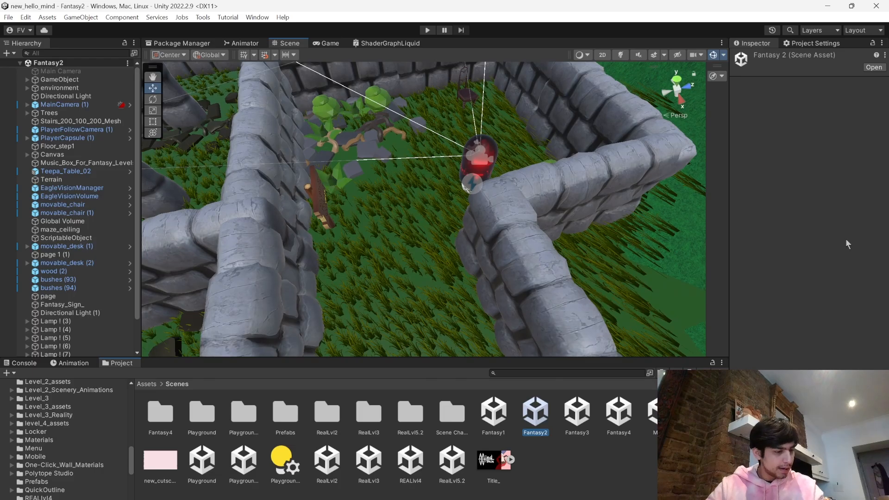
key(s)
right_drag(522, 194, 745, 257)
key(w)
key(w)
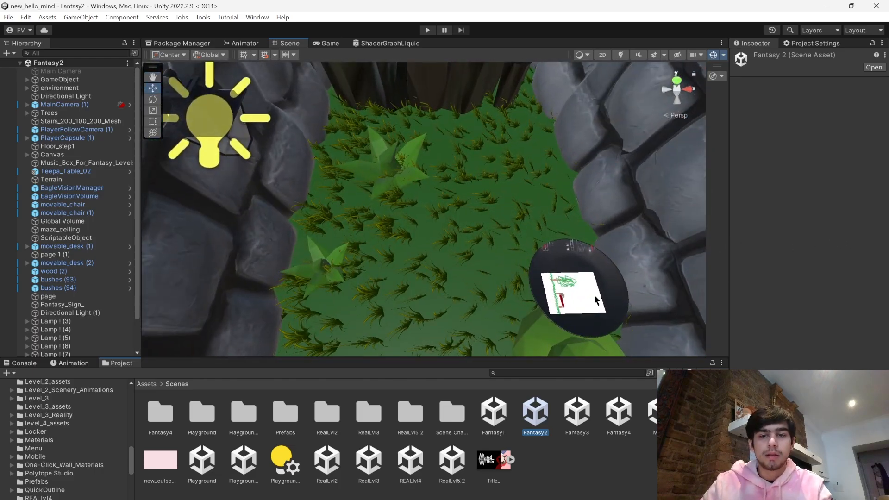
click(593, 295)
- View the page drawing from closer angles and examine its Sprite Renderer settings
right_drag(481, 257, 816, 267)
key(w)
key(a)
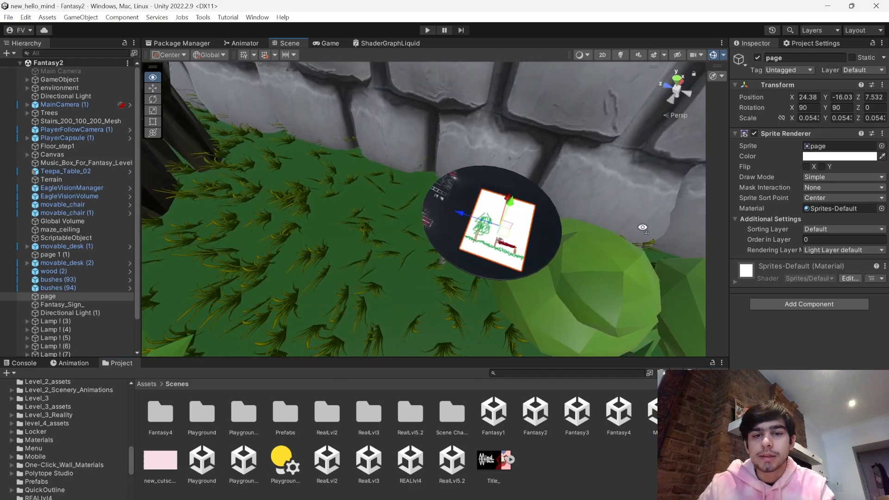
click(62, 304)
click(47, 296)
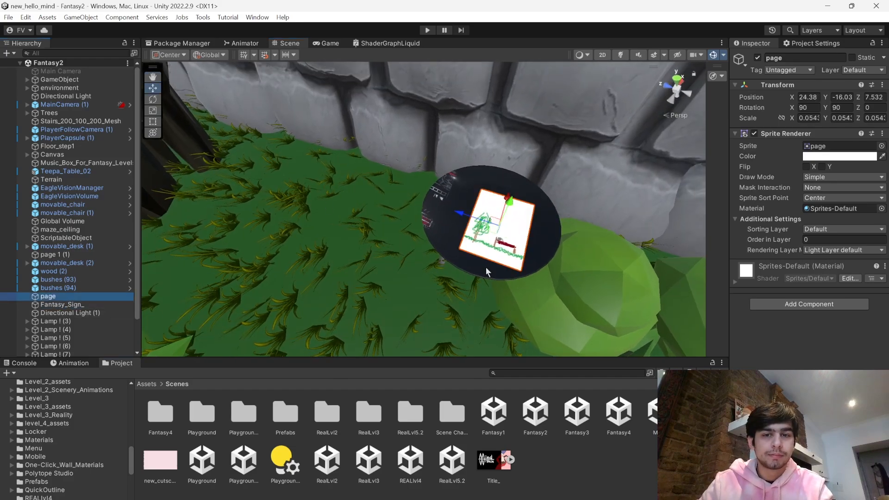
right_drag(509, 232, 566, 246)
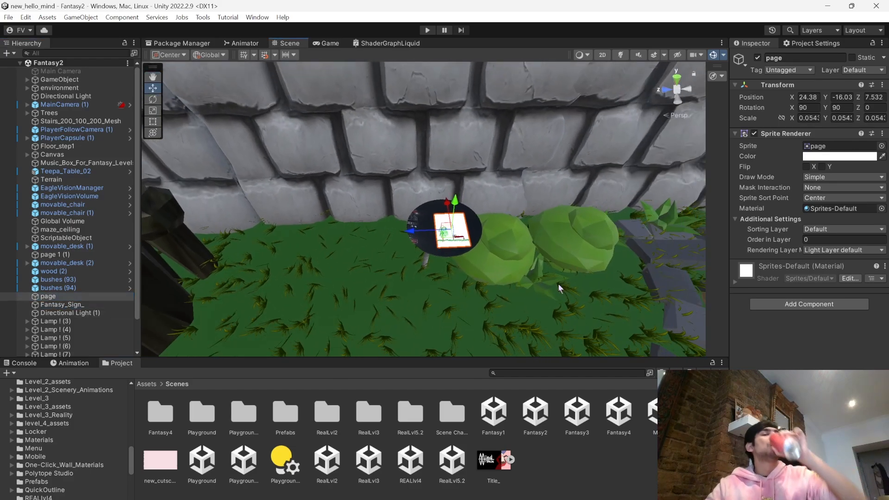
- Find the drawing on the barrel in Fantasy2, select page 1 (1), and examine its material and collider
click(422, 303)
right_drag(422, 304, 272, 194)
key(w)
click(336, 158)
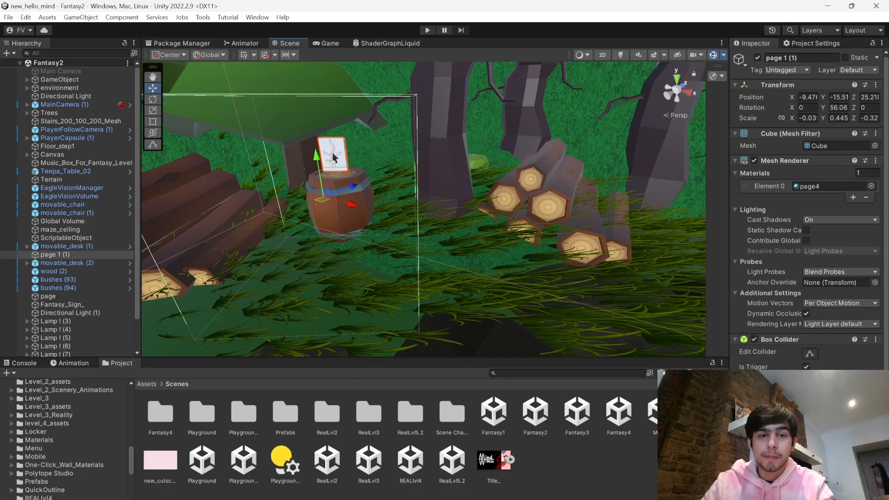
click(333, 157)
click(326, 155)
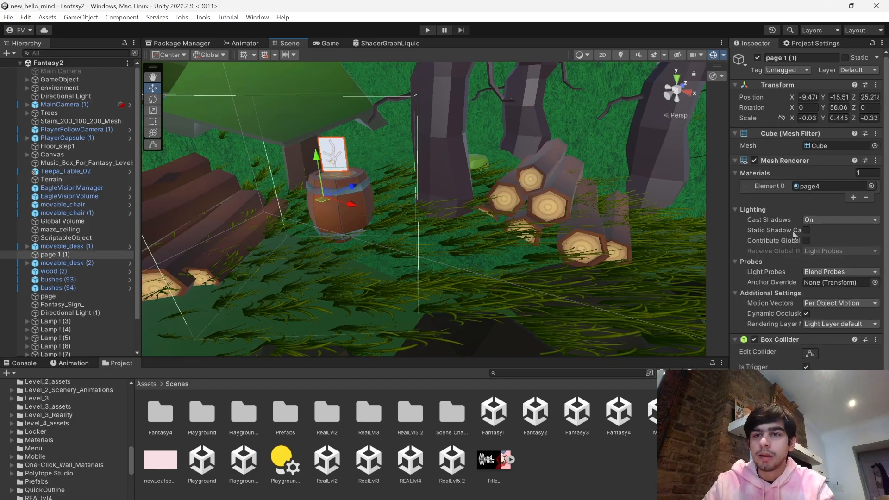
scroll(794, 234, down, 1)
scroll(810, 260, up, 1)
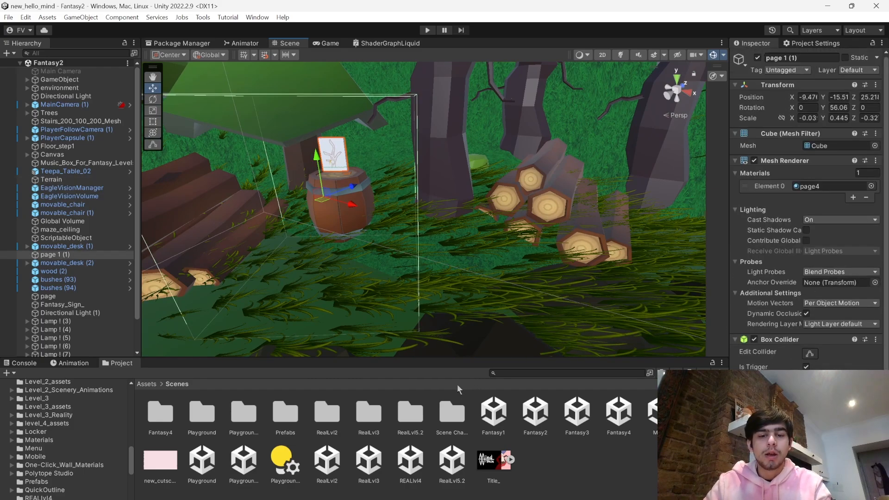
- Open the Fantasy1 scene, select page 1 on the bed, and examine its Mesh Renderer and Box Collider settings
click(502, 418)
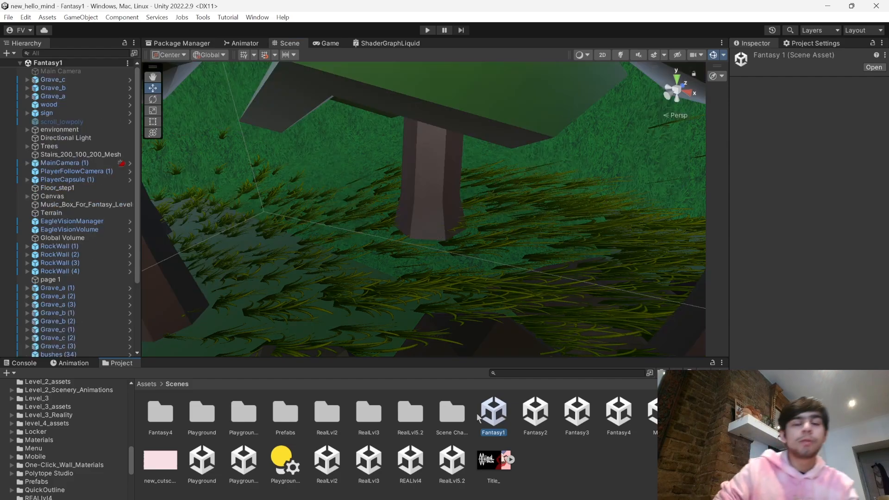
right_drag(333, 218, 359, 222)
key(w)
right_drag(48, 172, 435, 234)
click(326, 179)
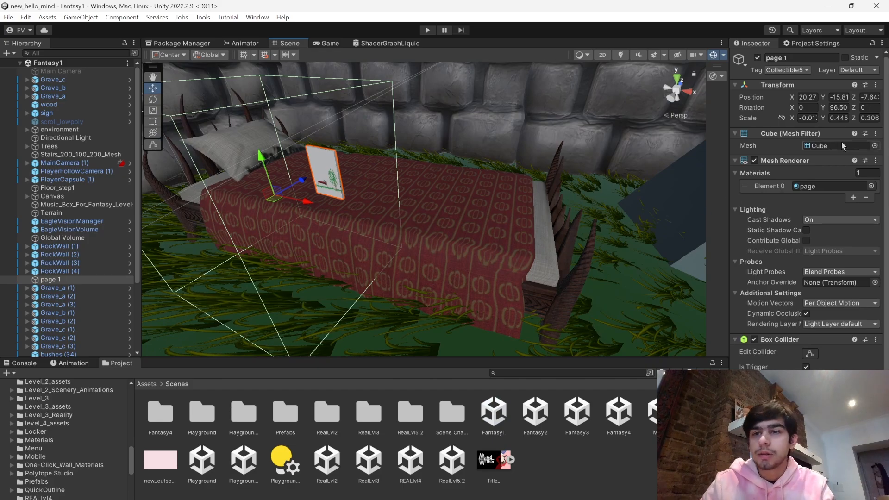
scroll(868, 297, down, 5)
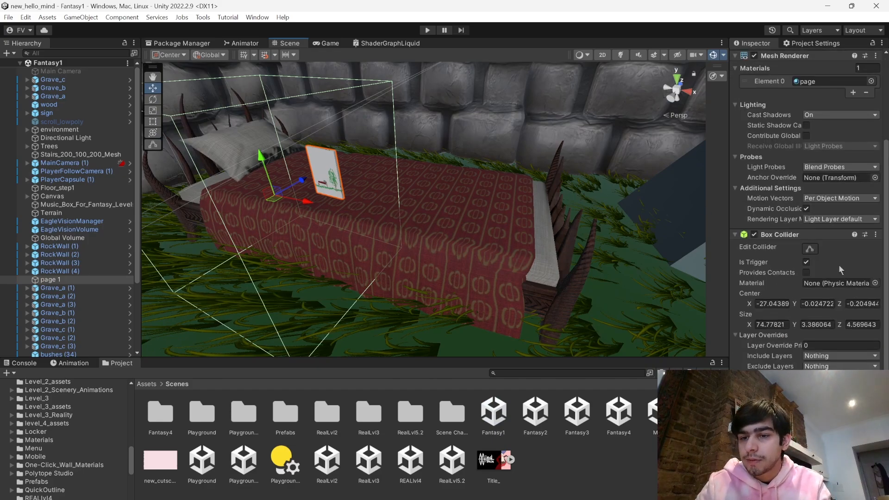
- Review the Box Collider settings of page 1 and open the Fantasy2 scene
scroll(840, 278, up, 3)
scroll(805, 319, down, 2)
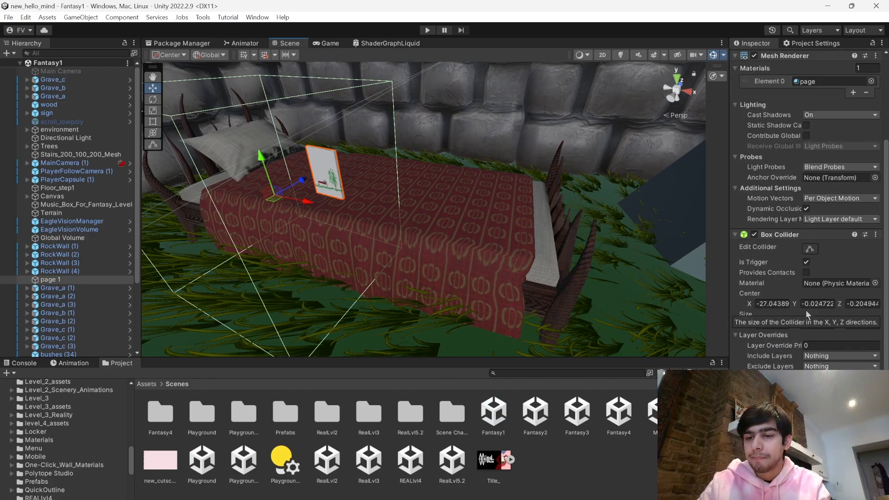
scroll(808, 314, up, 2)
scroll(780, 313, down, 2)
double_click(540, 417)
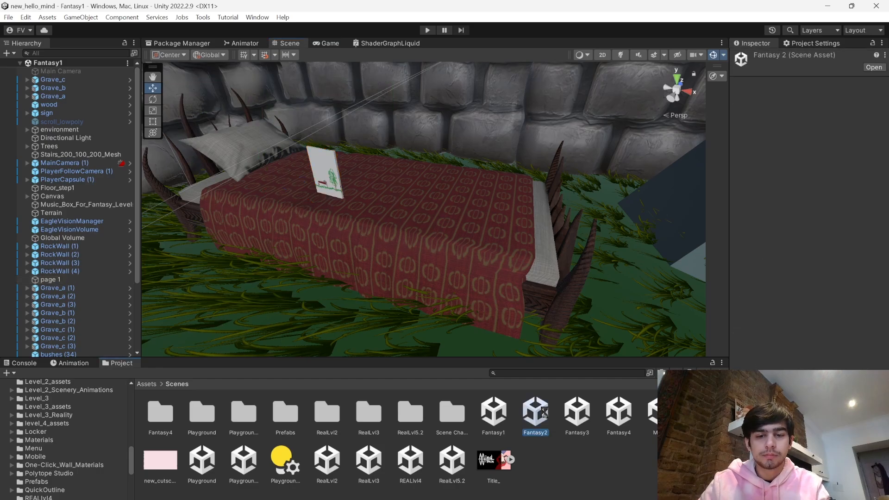
- Rotate the page sprite lying on the round table upright, giving it an X rotation of 0
right_drag(548, 199, 648, 300)
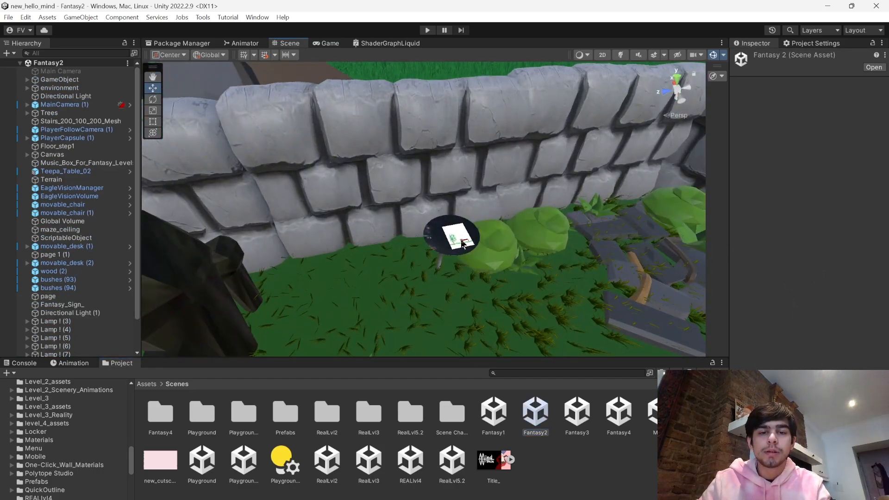
click(463, 241)
right_drag(464, 241, 674, 245)
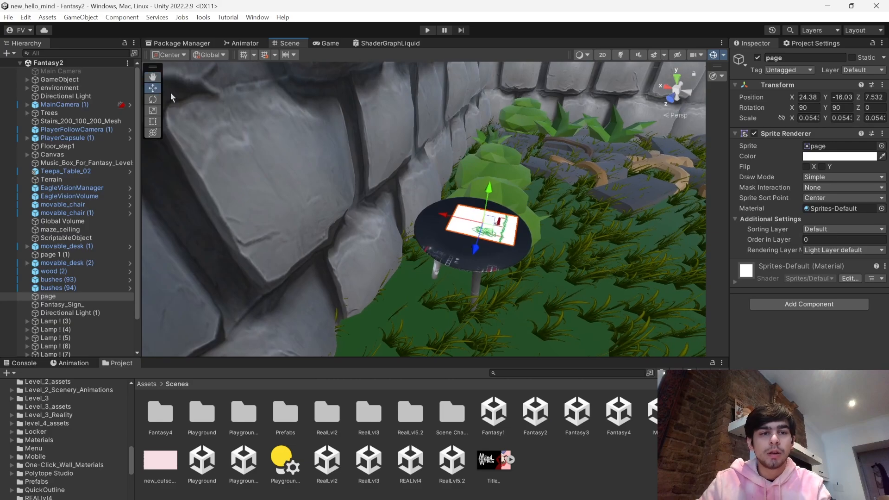
click(154, 101)
drag(501, 192, 613, 279)
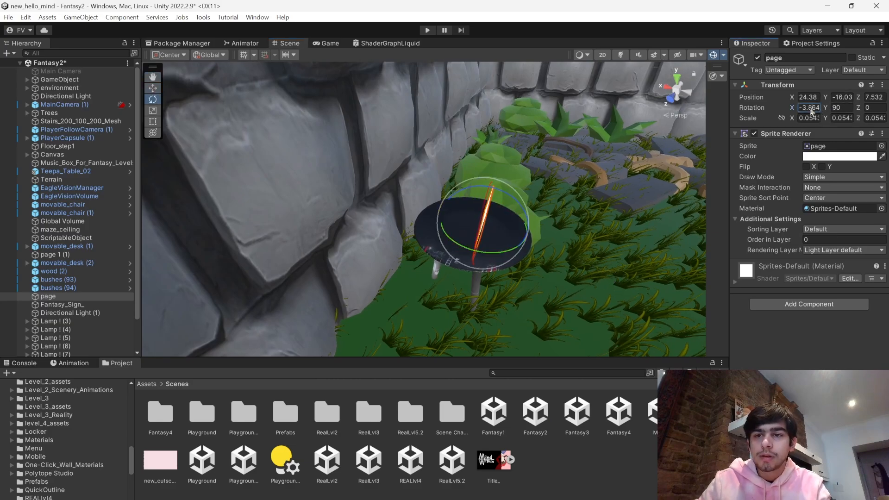
- Move the upright page so it stands on the round table, at about X 24.587 and Y -15.74
click(153, 89)
right_drag(491, 217, 546, 219)
key(a)
drag(498, 201, 451, 194)
right_drag(452, 195, 337, 116)
key(w)
- Tag the page as Collectible5 and add a Box Collider component to it
click(783, 71)
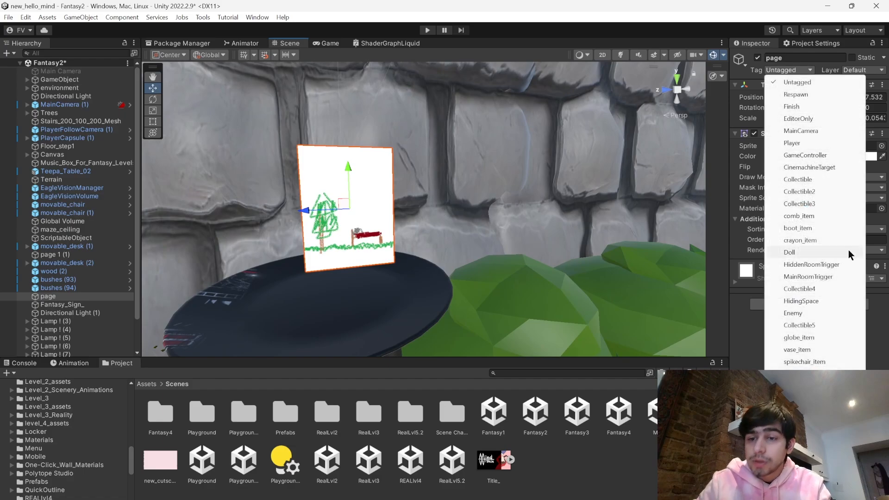
click(813, 326)
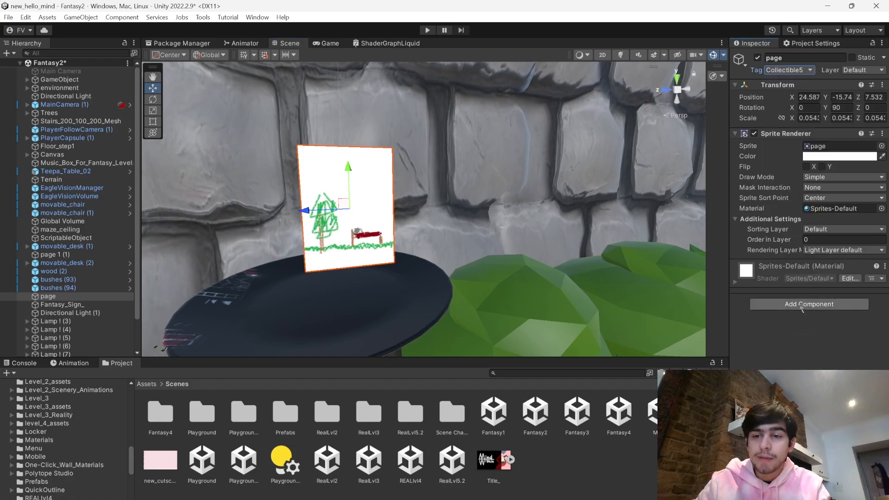
click(815, 304)
click(861, 317)
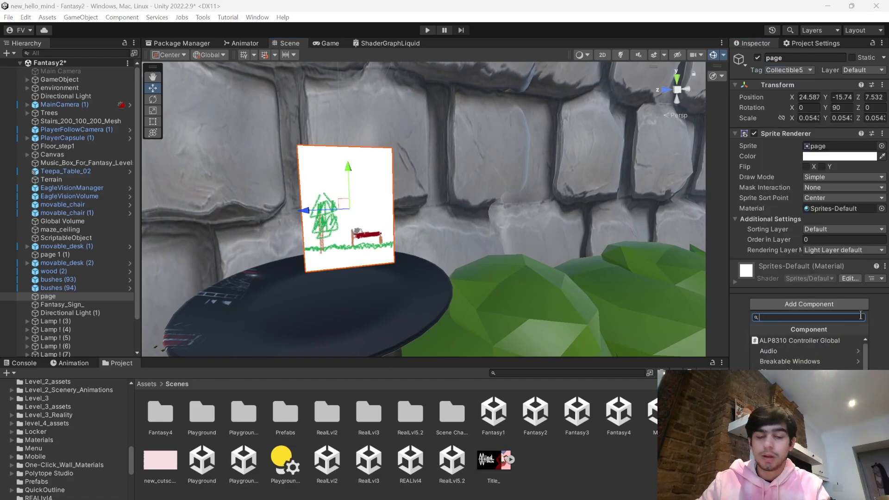
text(box)
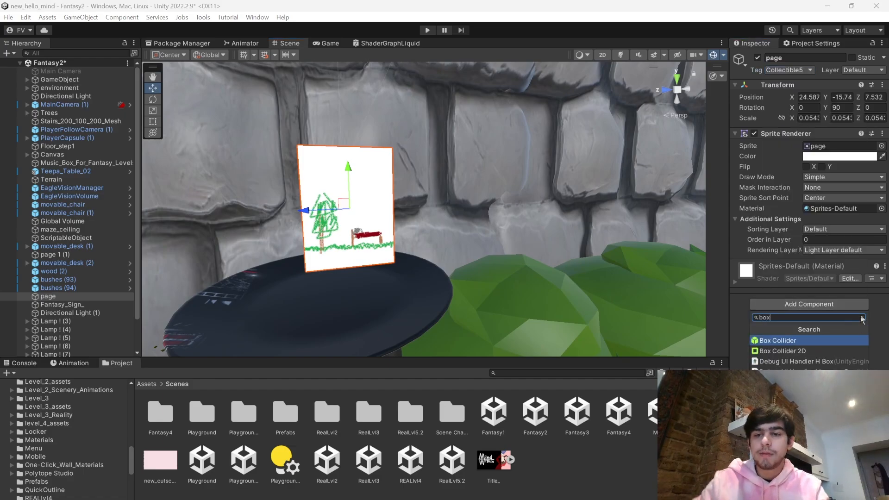
click(840, 344)
- Start editing the page's Box Collider in the scene and adjust its depth from the front face
click(809, 281)
key(s)
mouse_move(456, 185)
right_down()
mouse_move(551, 223)
mouse_move(592, 212)
mouse_move(566, 182)
mouse_move(424, 170)
mouse_move(402, 139)
right_up()
key(w)
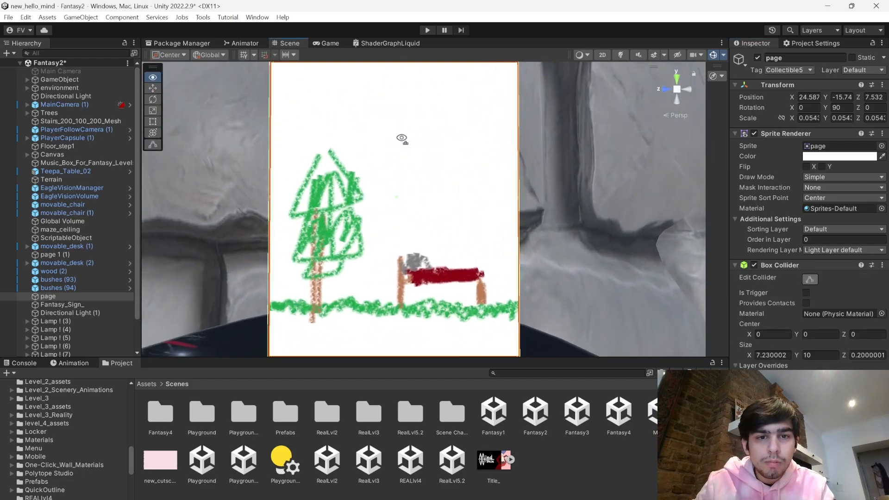
drag(397, 201, 397, 275)
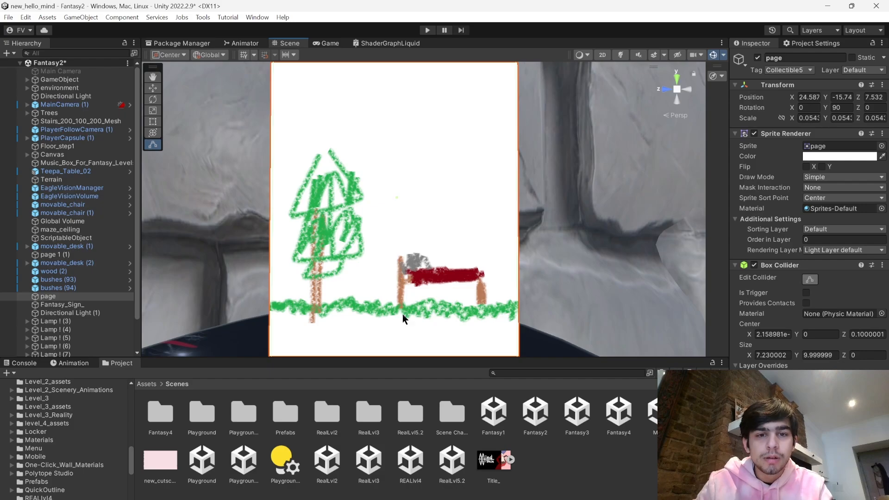
right_drag(402, 319, 437, 333)
key(s)
key(w)
right_drag(519, 213, 422, 176)
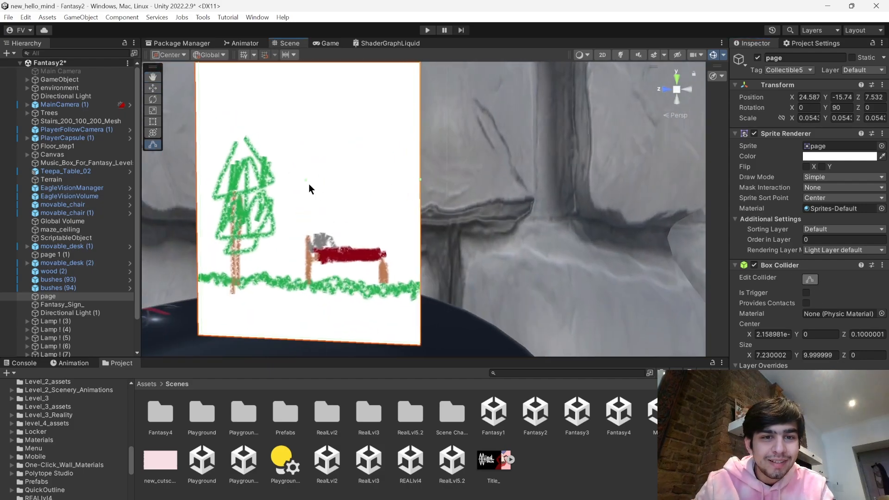
- Enlarge the page's Box Collider in the scene to about 20.4 by 22.8 by 14.6
right_drag(310, 190, 315, 159)
drag(401, 255, 454, 255)
right_drag(453, 255, 435, 284)
key(s)
drag(399, 211, 519, 200)
right_drag(520, 200, 439, 329)
key(w)
drag(347, 251, 364, 320)
right_drag(364, 320, 325, 301)
drag(410, 268, 321, 330)
key(a)
right_drag(321, 330, 434, 267)
key(w)
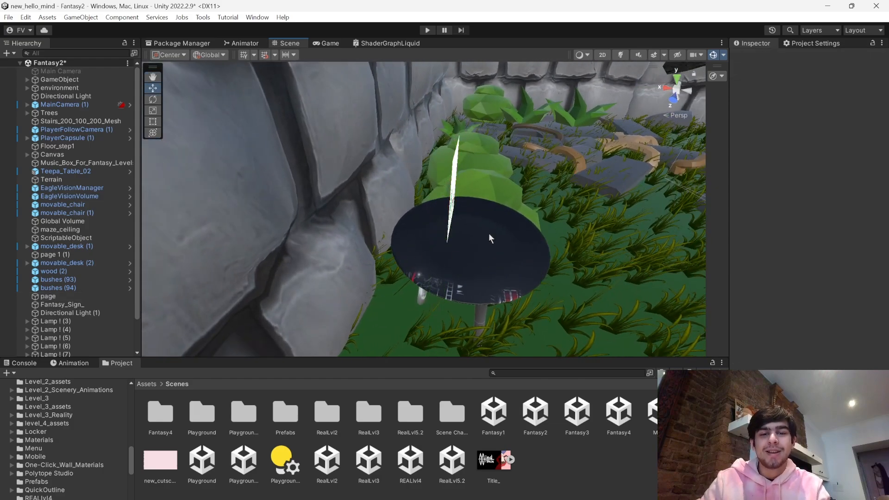
- Edit the page's Box Collider again and extend its Z size to about 23.5
click(809, 279)
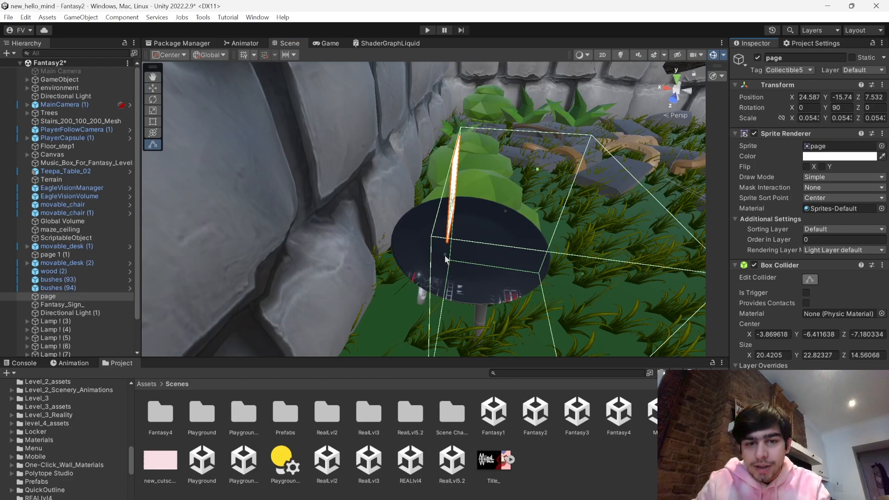
drag(444, 256, 345, 243)
right_drag(542, 241, 243, 263)
key(d)
key(s)
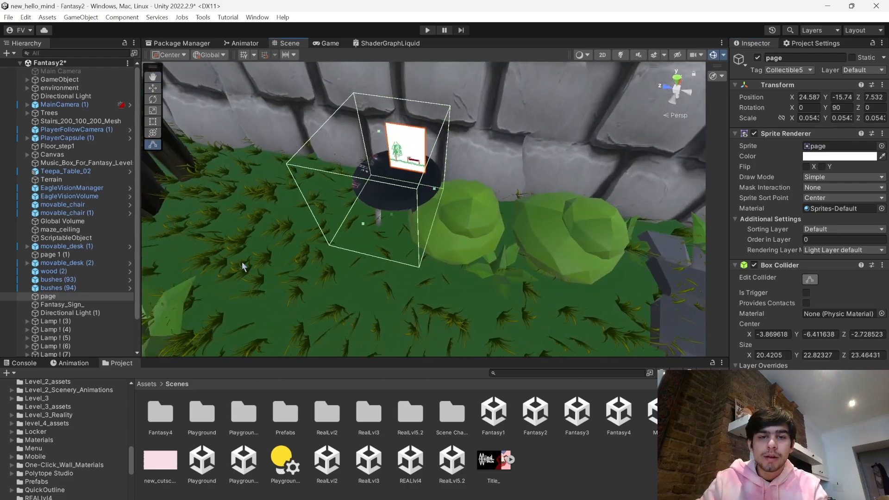
- Widen the page's Box Collider to about 35.1 in X and 38.1 in Z, and enable Is Trigger
drag(435, 193, 381, 271)
drag(335, 190, 314, 189)
alt+drag(315, 191, 542, 263)
drag(447, 281, 654, 292)
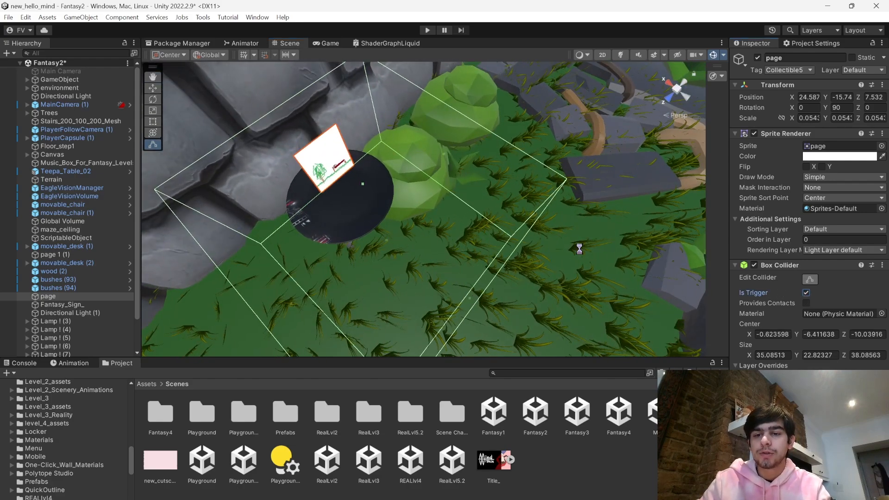
- Add the Outline script from QuickOutline > Scripts to the page, set its outline colour to yellow and save the scene
click(149, 384)
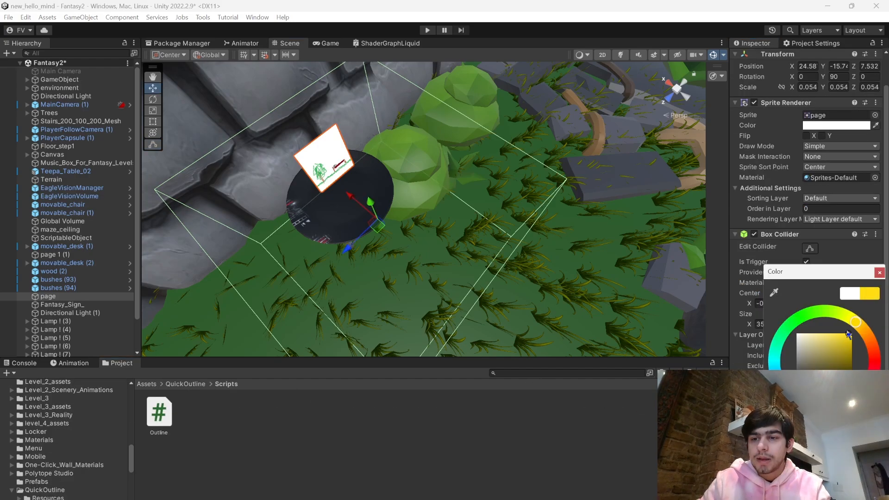
click(880, 274)
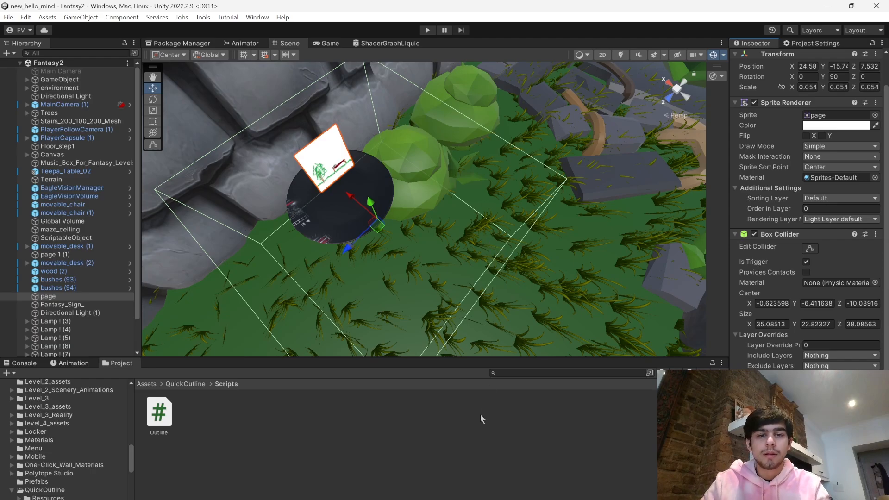
scroll(739, 315, up, 2)
click(548, 398)
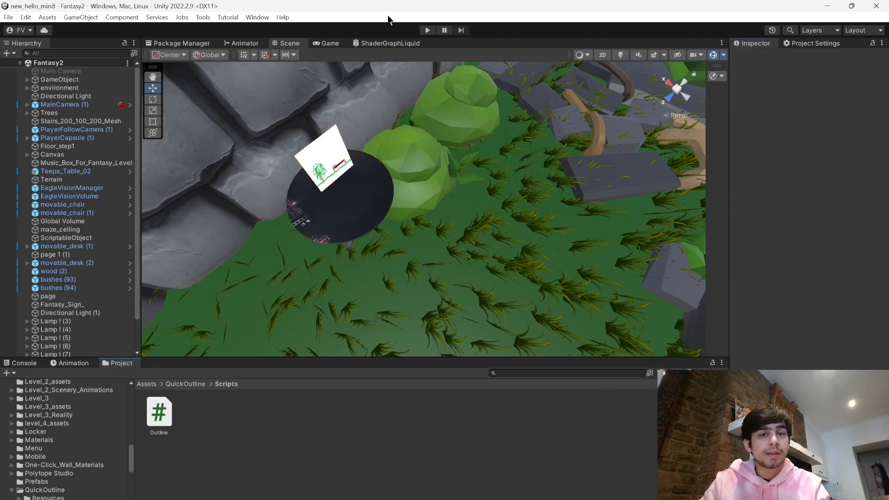
- Select the page on the round table and run a brief play test of the scene
click(335, 142)
click(428, 31)
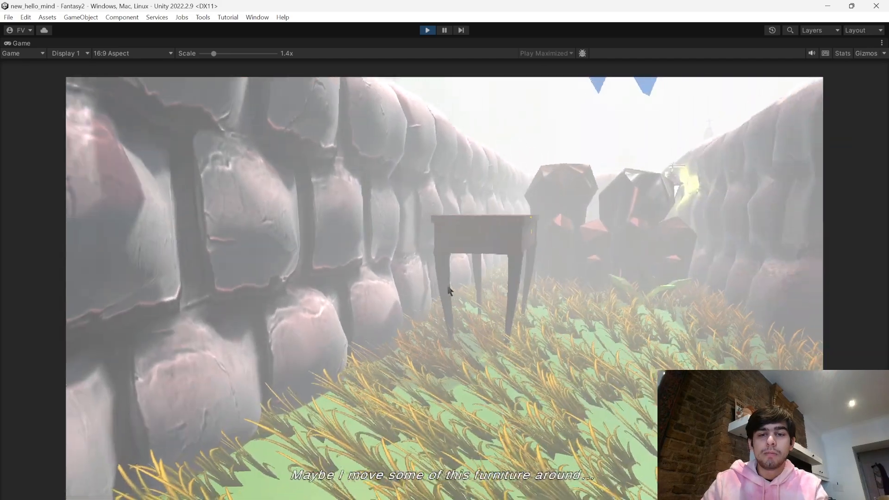
click(427, 30)
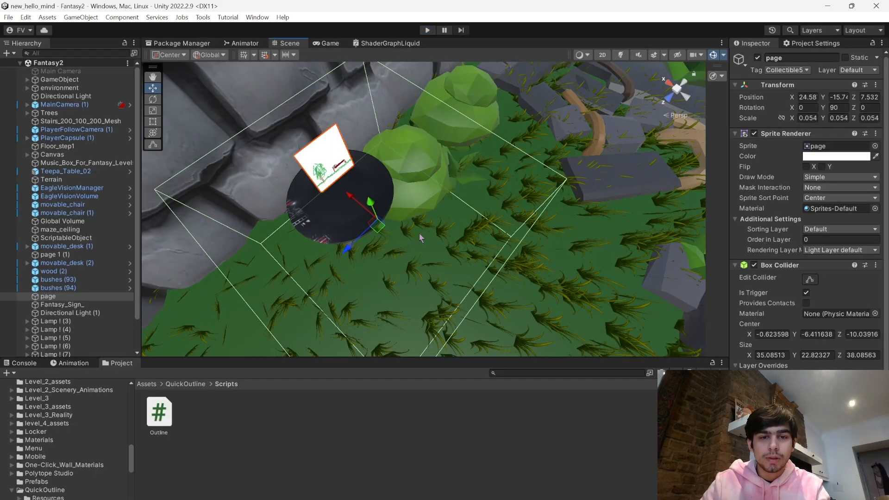
scroll(808, 209, down, 1)
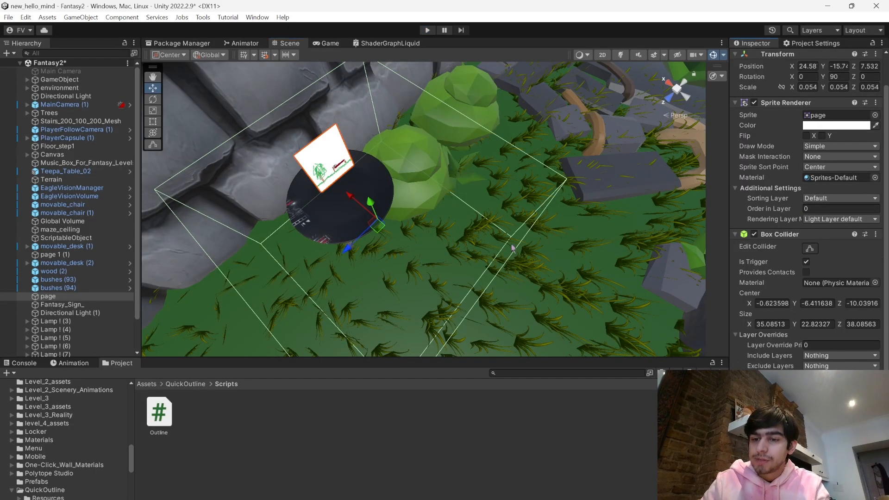
- Play-test the scene by walking to the round table and collecting the drawing, and stop play mode
click(428, 31)
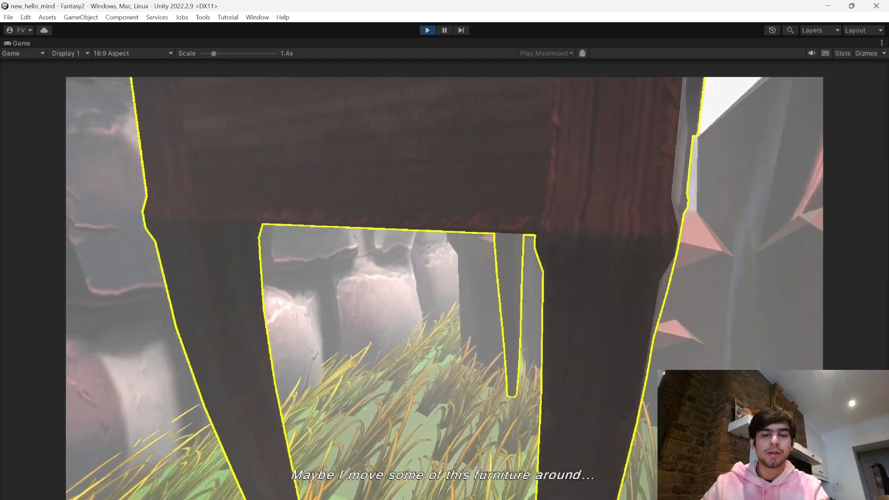
key(w)
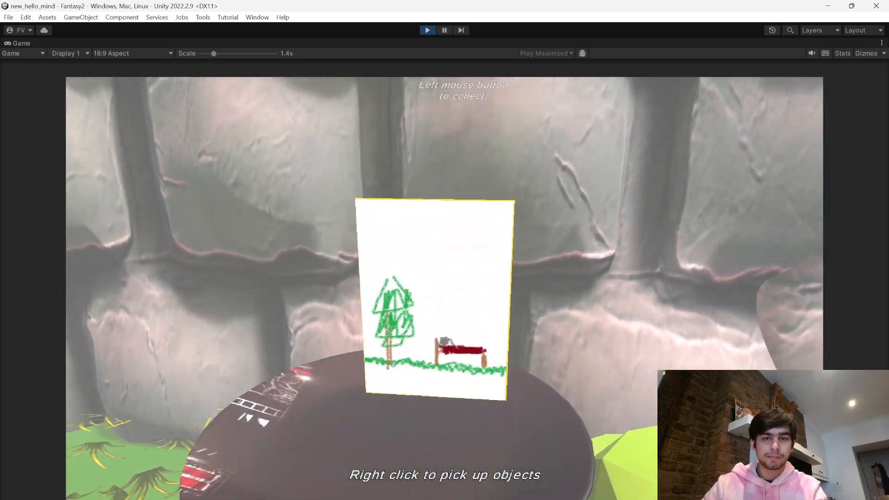
click(444, 288)
key(s)
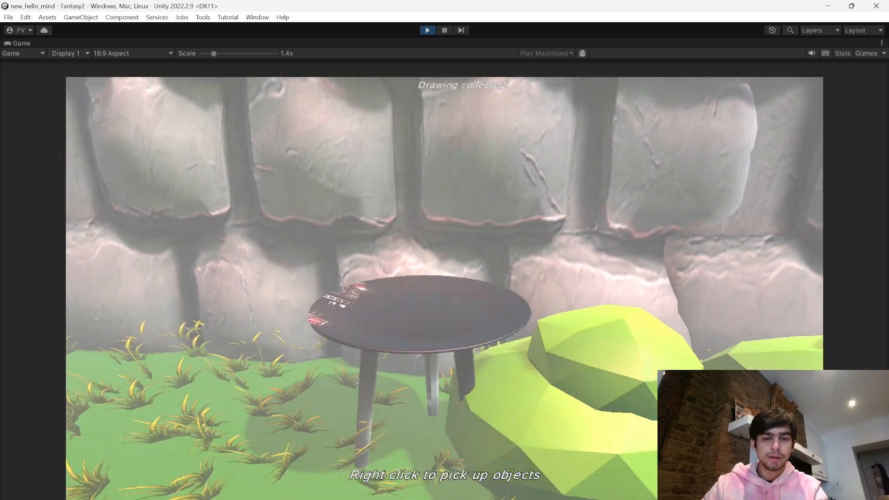
key(w)
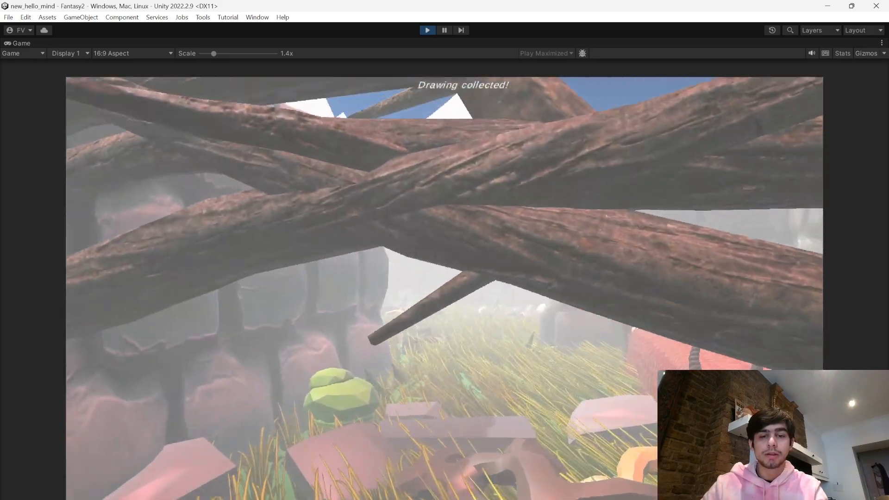
key(w)
key(Escape)
click(427, 30)
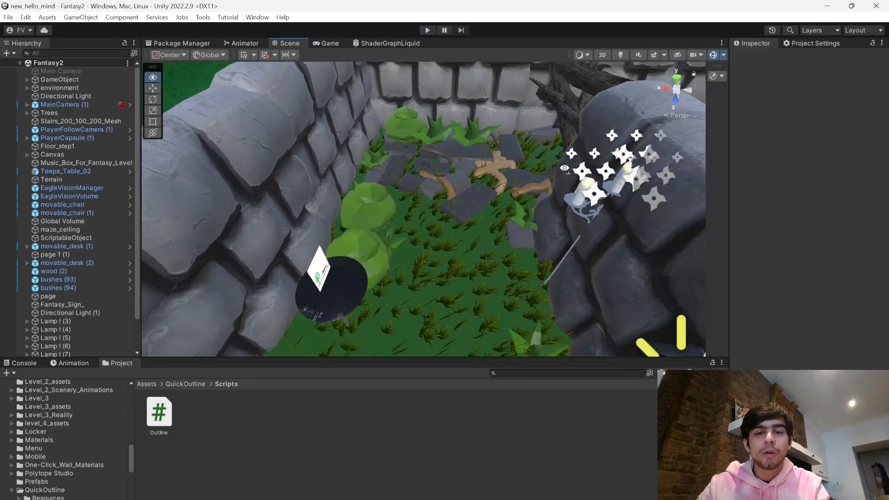
- Locate the page standing on the wooden barrel near the log piles, select it and frame it
key(w)
right_drag(564, 169, 2, 150)
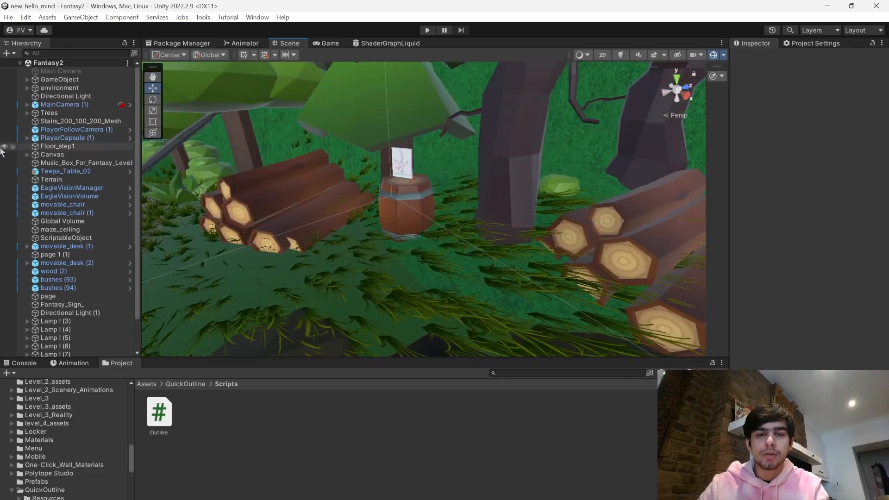
click(401, 162)
key(f)
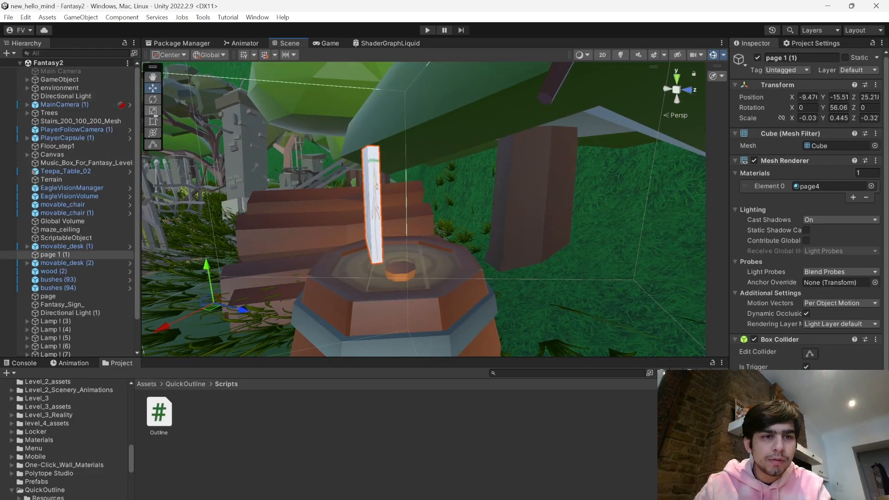
- Thin the barrel page to an X scale of about 0
drag(181, 300, 215, 315)
key(a)
right_drag(216, 316, 258, 318)
right_drag(157, 109, 708, 189)
key(s)
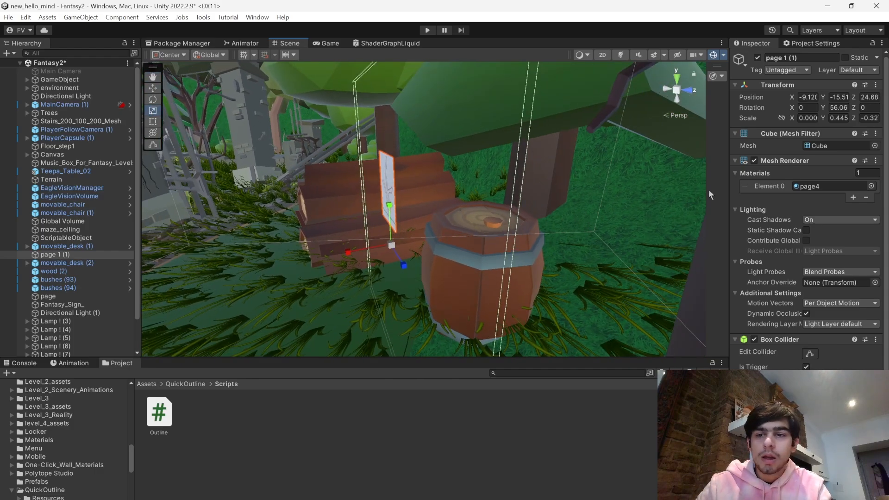
- Widen the barrel page's Box Collider along the page's thickness direction
click(810, 354)
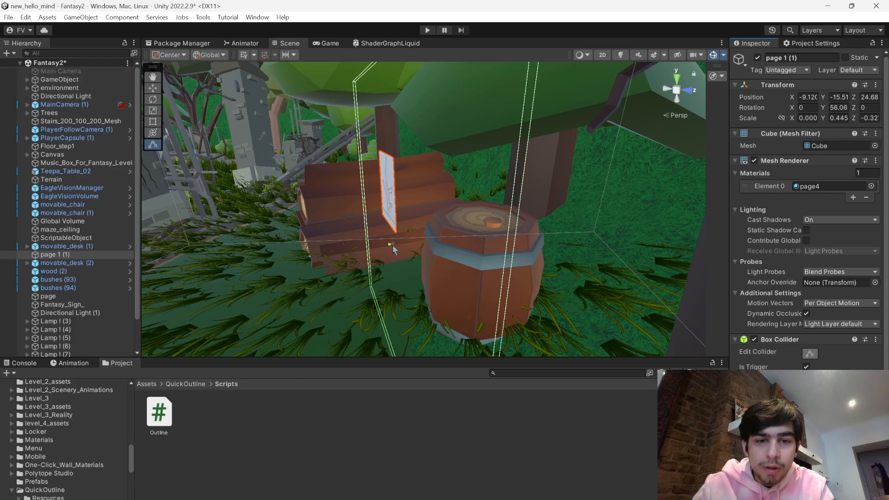
drag(389, 247, 389, 236)
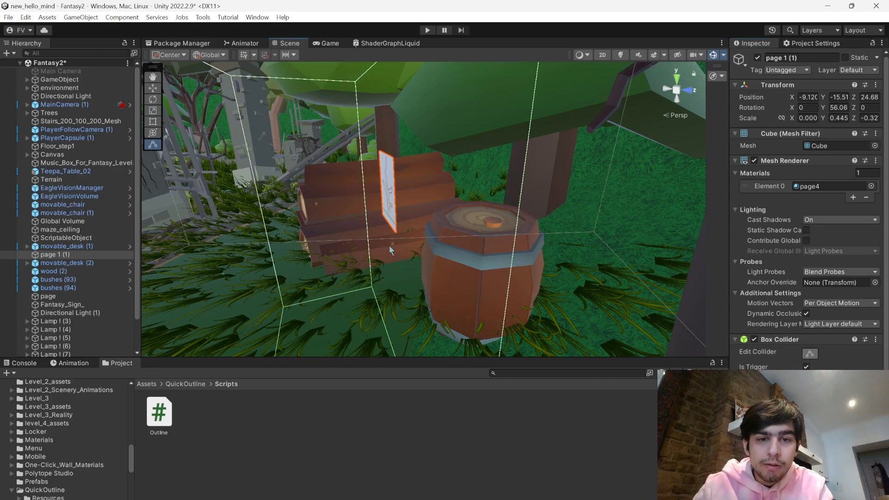
key(r)
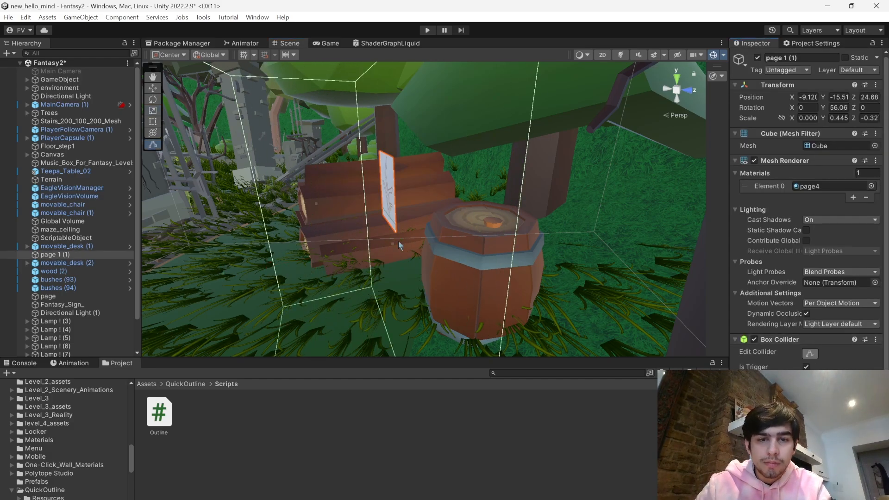
- Move the thin page back onto the top of the barrel, at about X -9.485 and Z 25.24
alt+drag(400, 245, 529, 110)
click(152, 89)
alt+drag(447, 180, 551, 137)
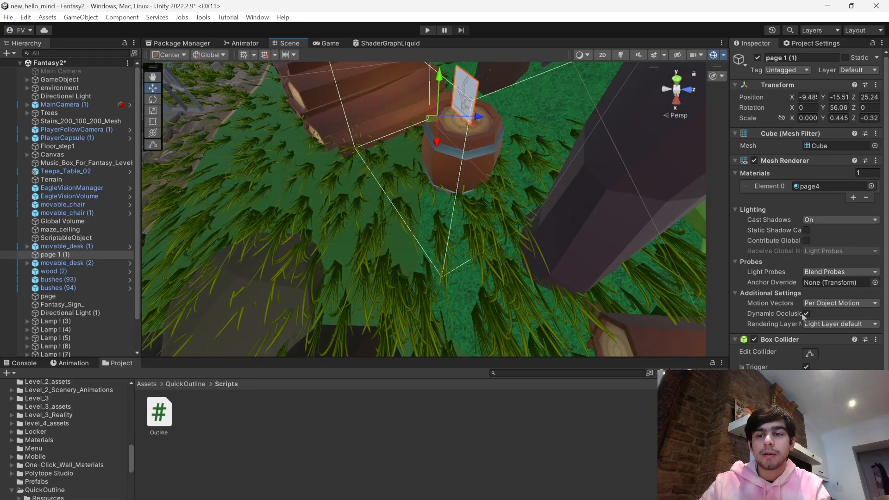
- Extend the barrel page's Box Collider outward so it surrounds the barrel and the ground in front of it
click(813, 355)
right_drag(456, 166, 448, 141)
drag(379, 171, 330, 191)
right_drag(516, 217, 526, 167)
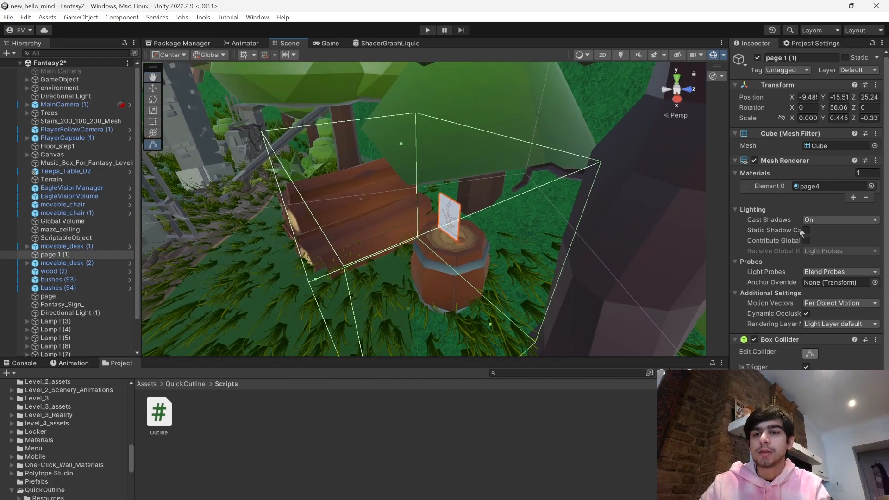
- Remove the component below the barrel page's Box Collider and attach the Outline script to the page
scroll(801, 233, down, 2)
right_click(811, 437)
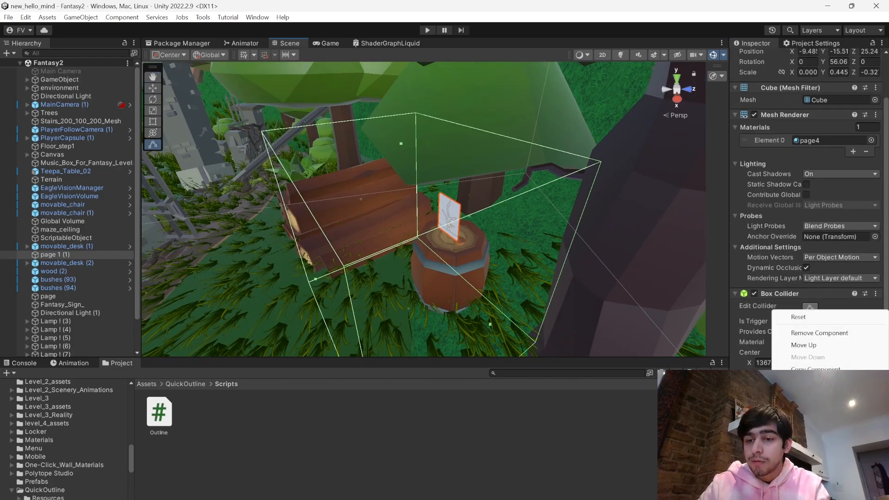
click(810, 333)
drag(159, 411, 451, 226)
scroll(808, 208, down, 4)
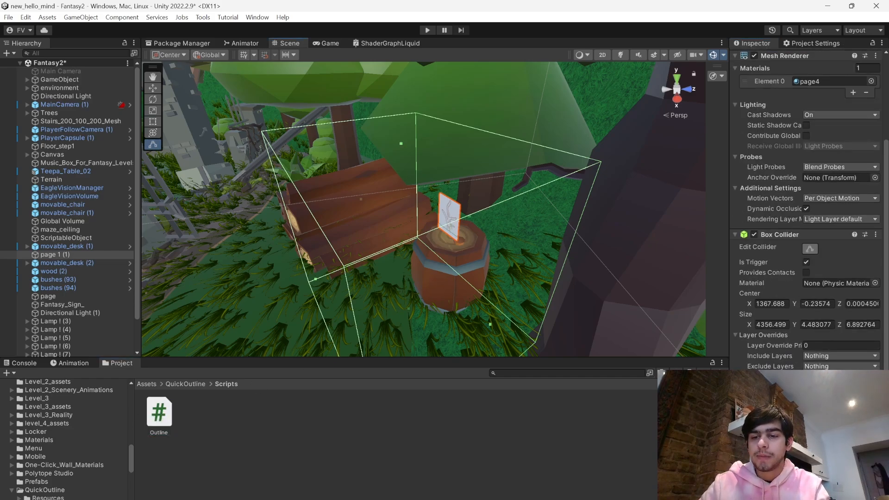
- Set the barrel page's outline color to yellow
click(833, 414)
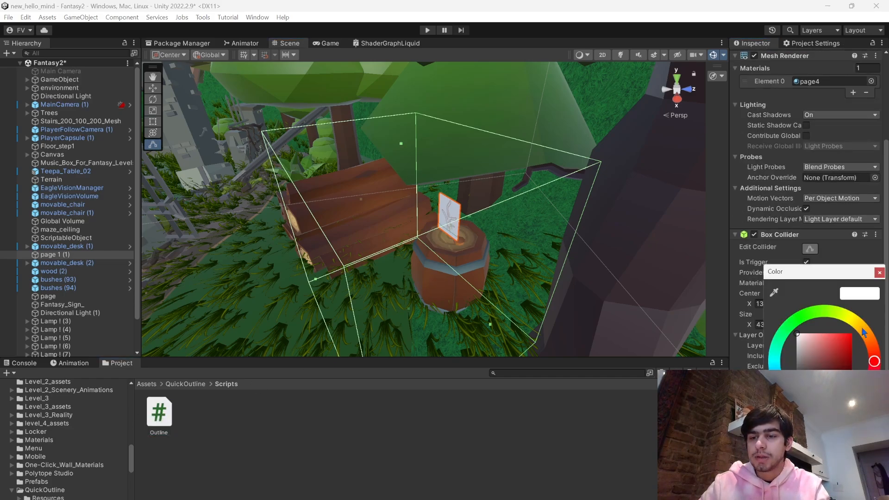
drag(862, 333, 855, 318)
click(845, 337)
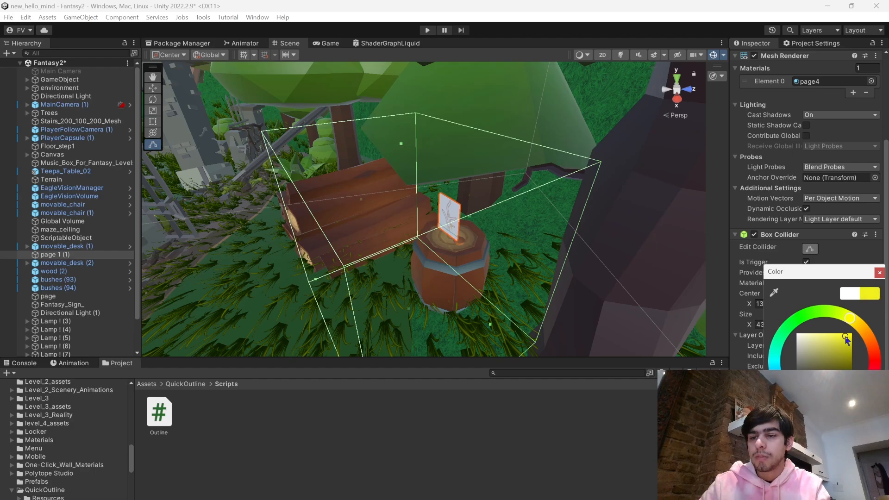
click(879, 273)
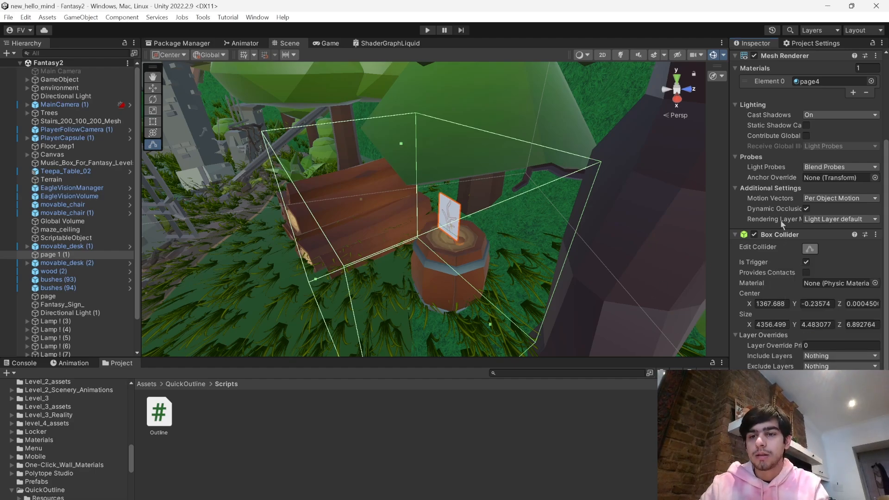
- Tag the barrel page as Collectible5
scroll(786, 229, up, 4)
click(787, 71)
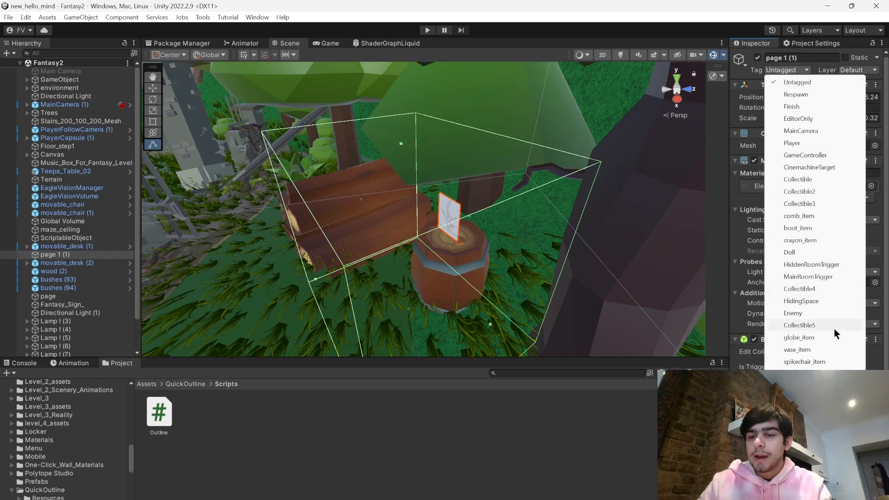
click(806, 326)
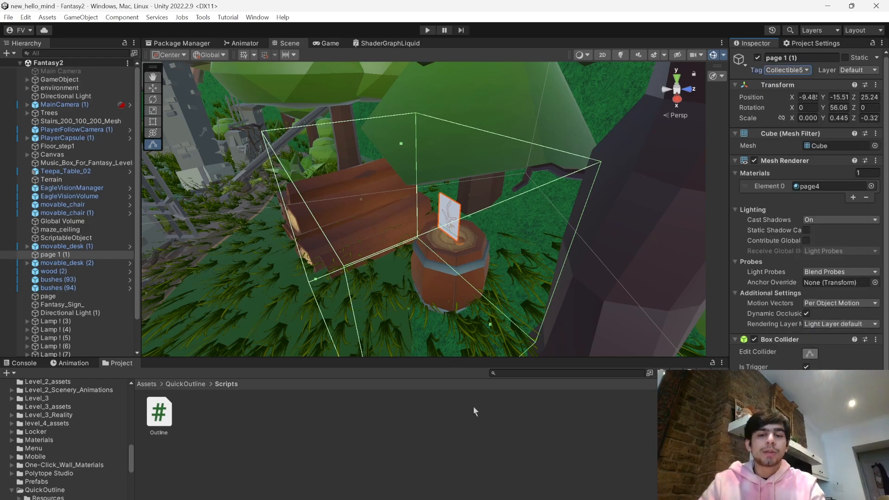
- Play the scene, walk to the barrel, collect the drawing page and stop play mode
click(426, 30)
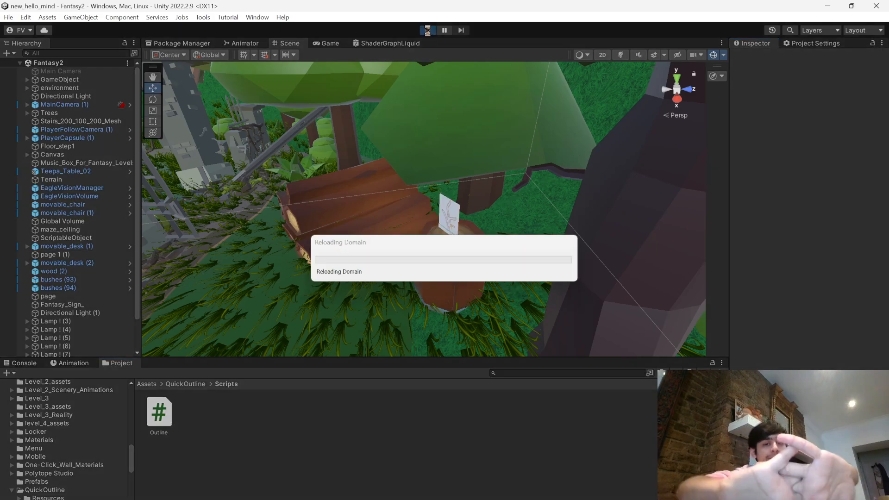
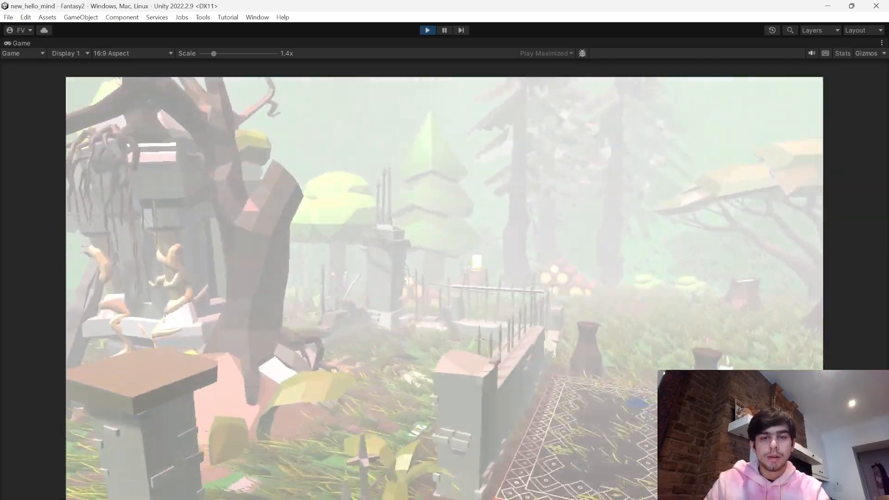
key(w)
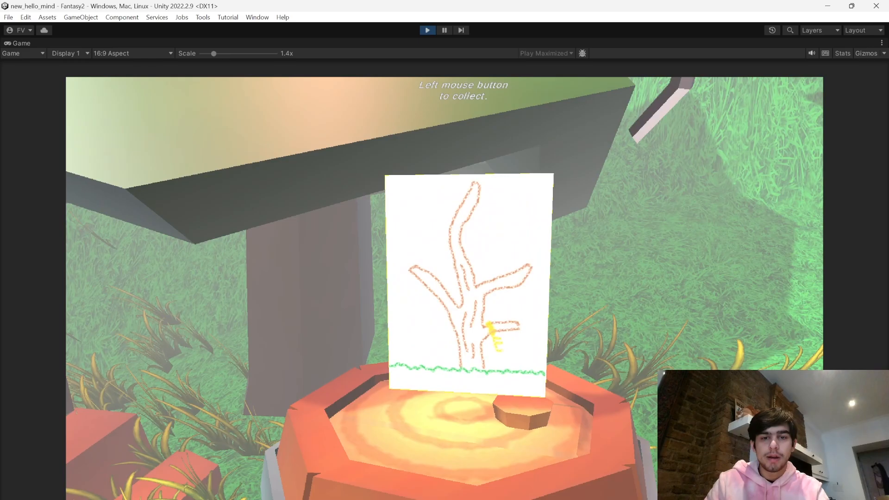
click(445, 227)
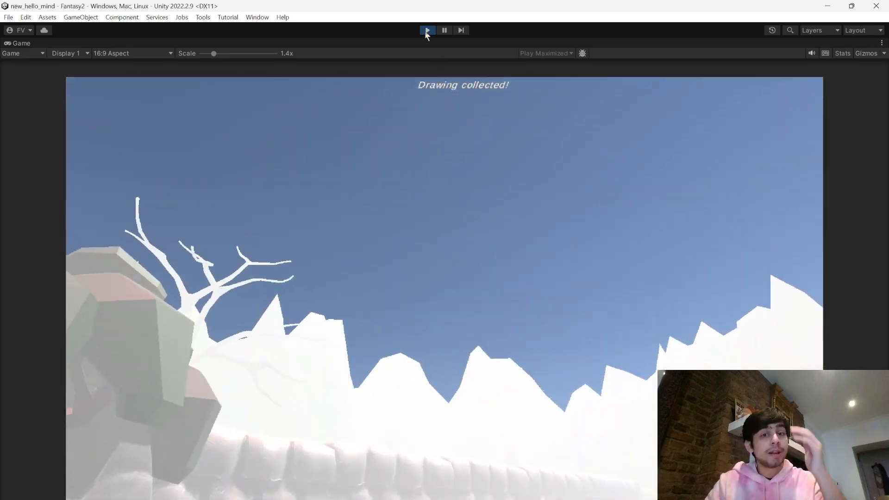
click(427, 30)
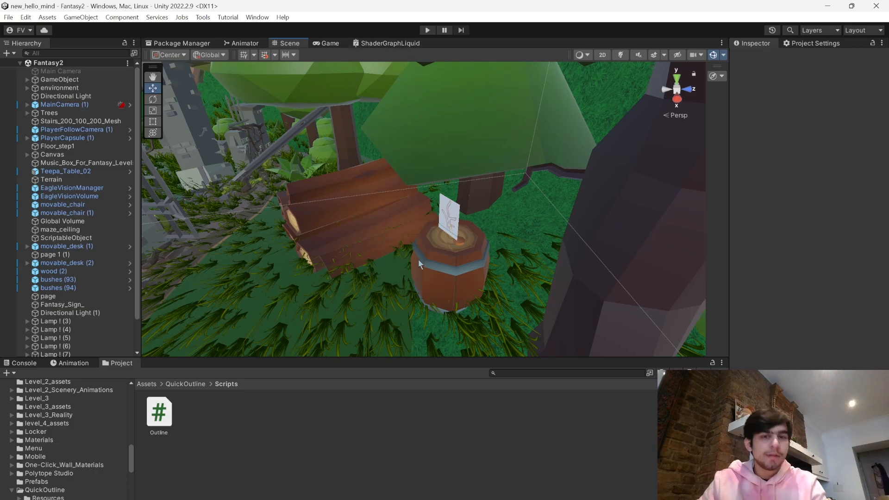
- Run the scene again, walk through the stone maze to the movable desk and test picking it up
key(w)
right_drag(418, 261, 152, 106)
click(427, 30)
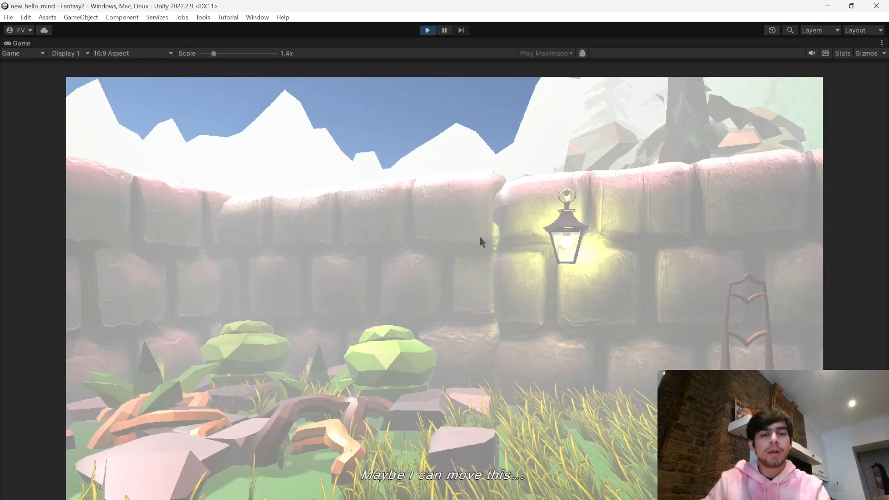
key(w)
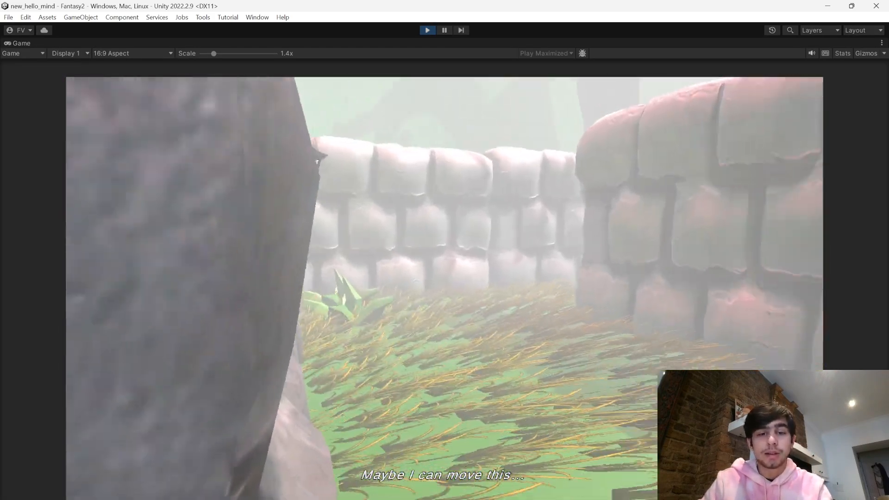
key(w)
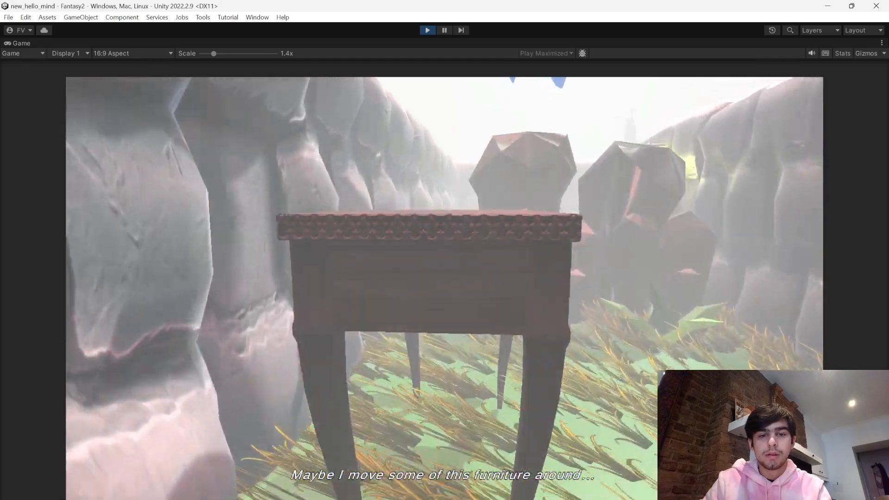
key(w)
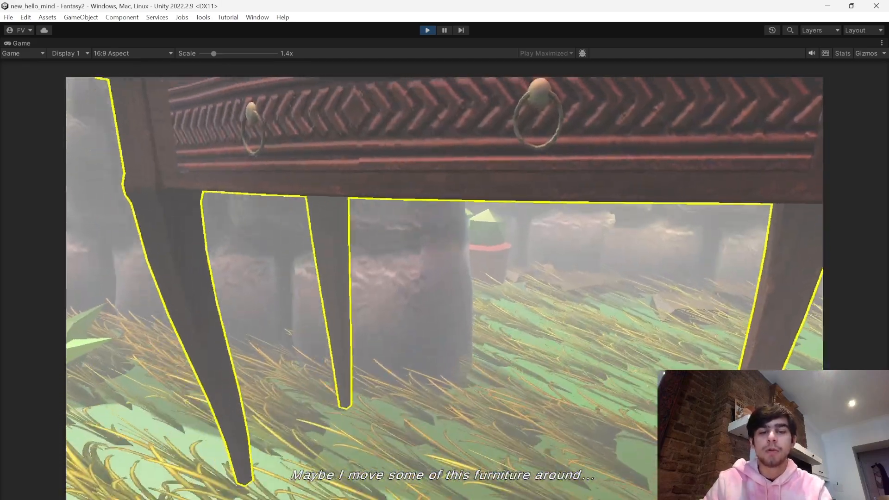
key(w)
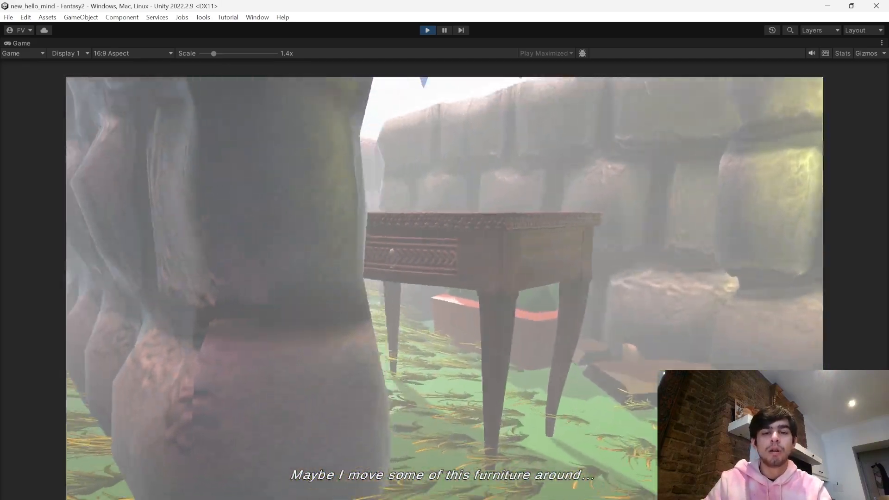
key(w)
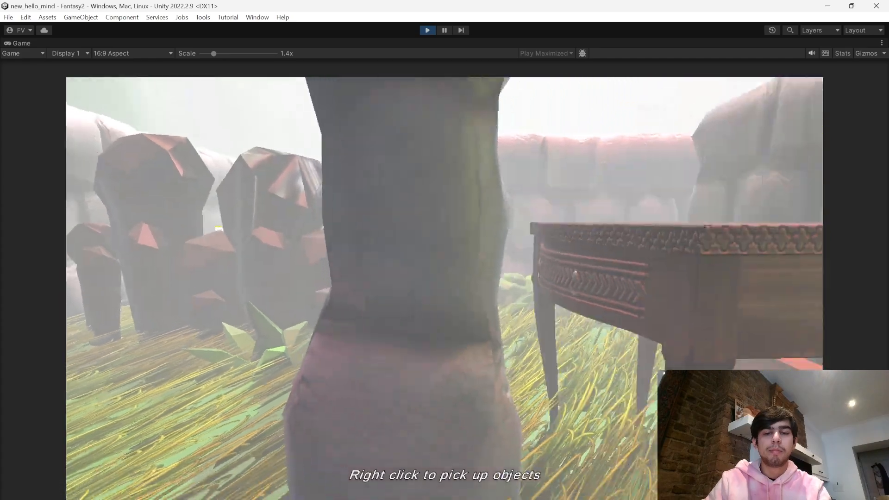
key(space)
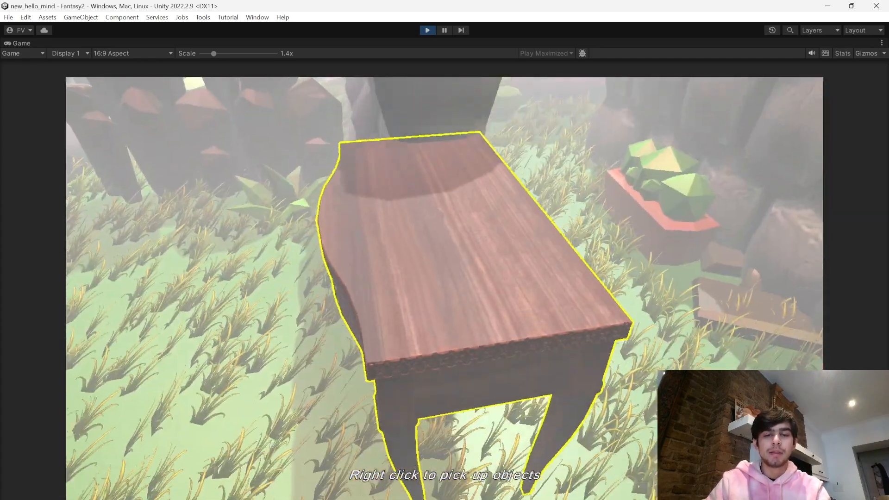
right_click(444, 290)
key(w)
key(w)
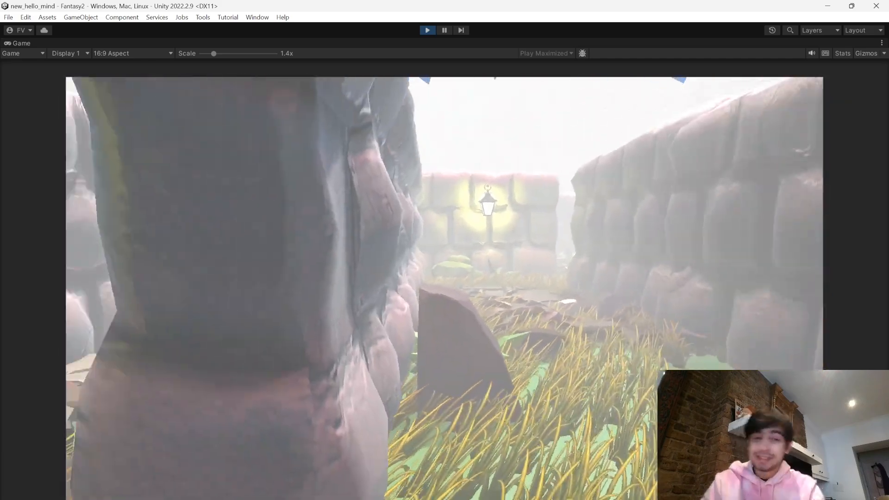
- Walk on through the maze to the movable chair, try it out and stop play mode
key(w)
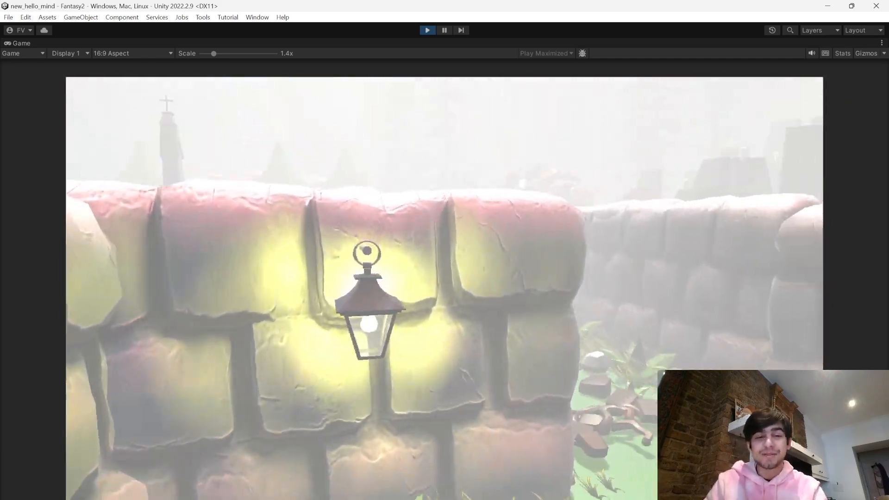
key(w)
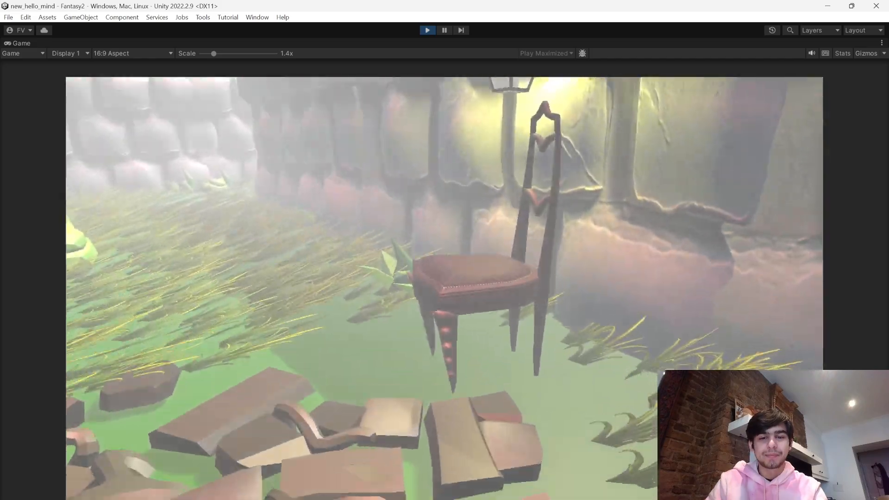
key(w)
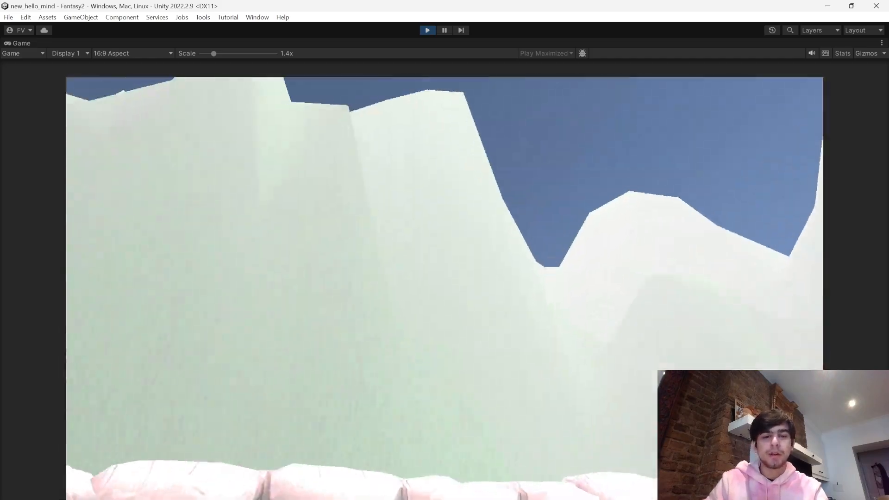
key(w)
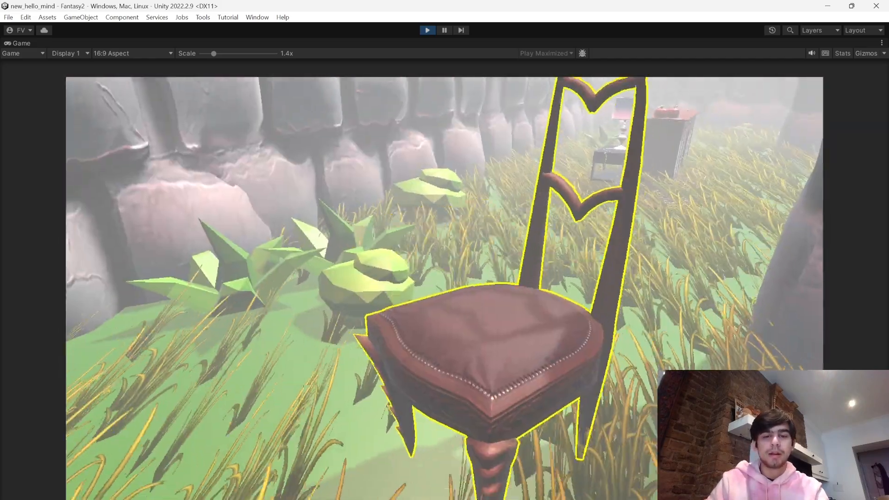
key(a)
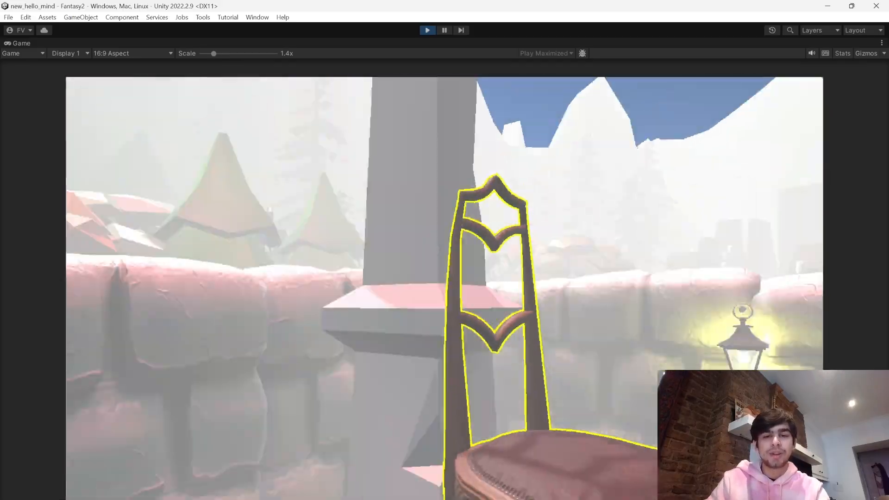
key(s)
key(w)
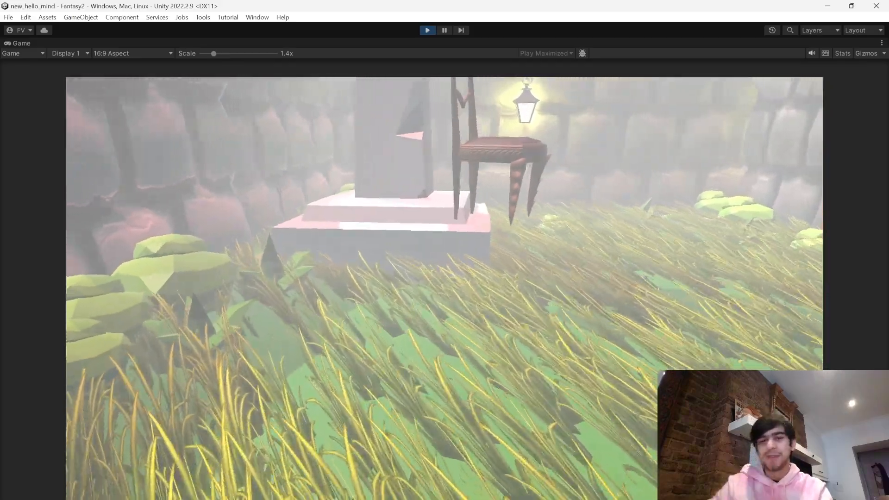
key(d)
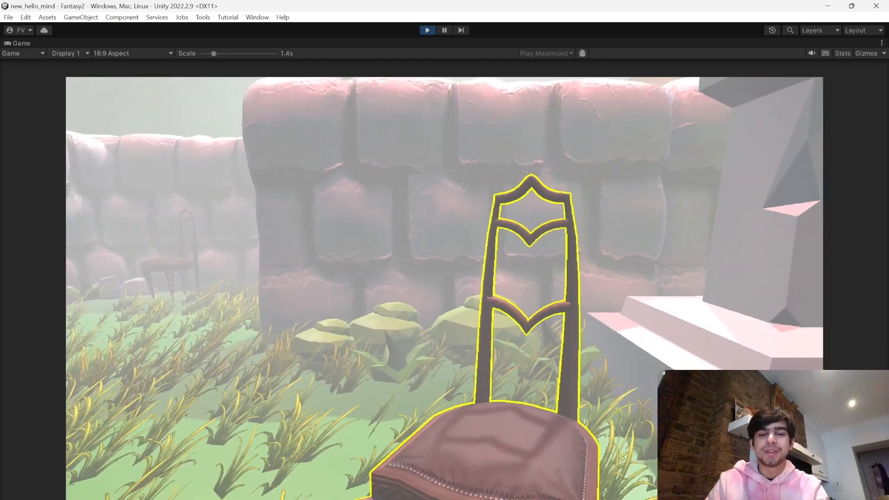
key(Escape)
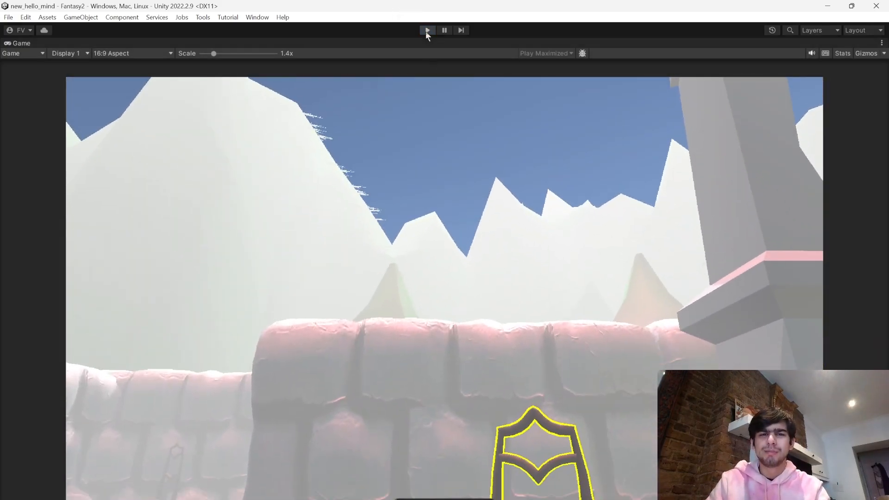
click(426, 31)
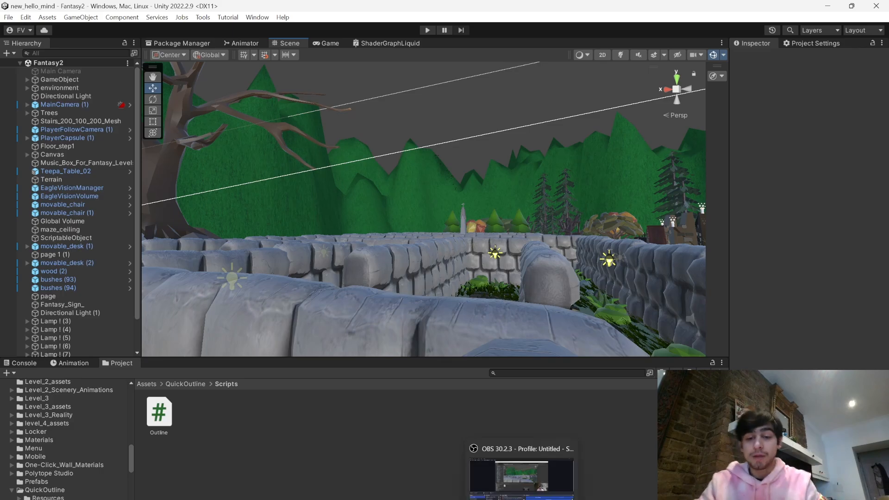
click(521, 499)
mouse_move(544, 499)
click(532, 467)
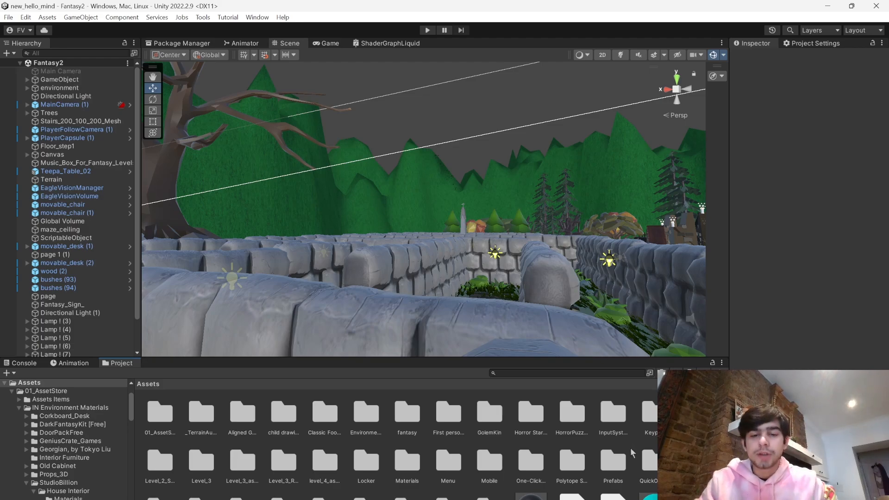
- Open the RealLvl2 scene from the project's Scenes folder
scroll(632, 453, down, 3)
scroll(632, 447, up, 3)
scroll(390, 439, down, 4)
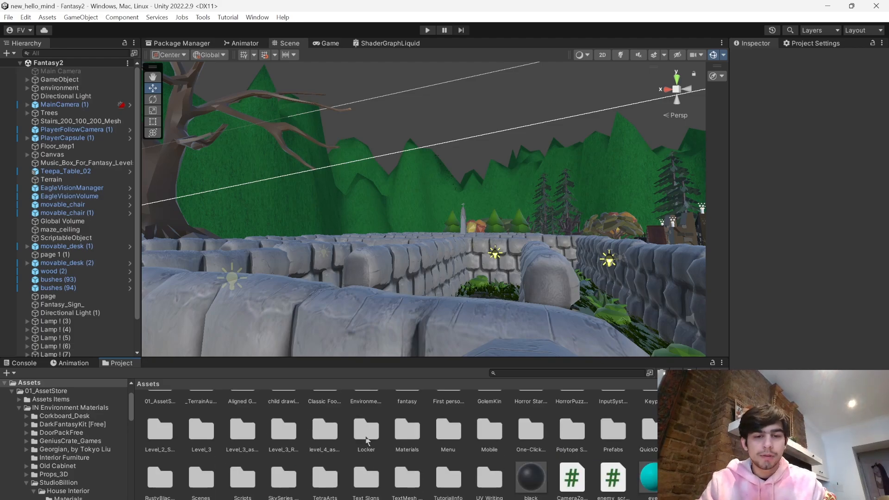
scroll(394, 440, up, 4)
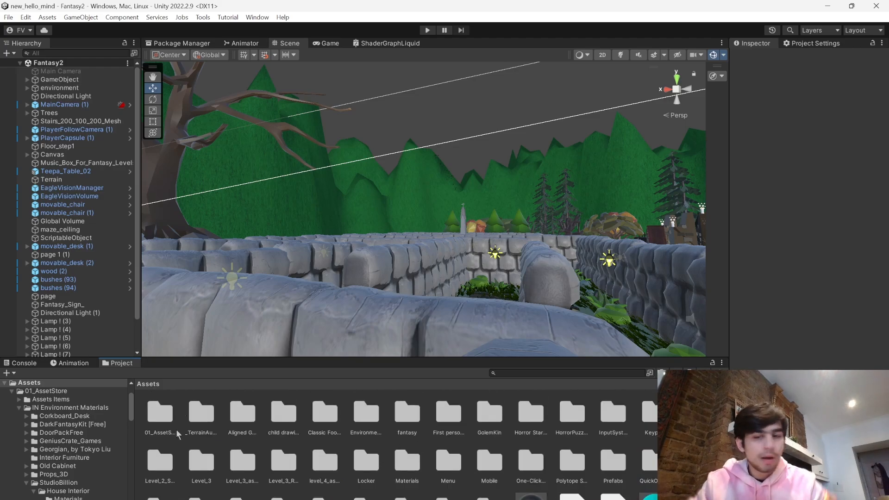
scroll(428, 448, down, 1)
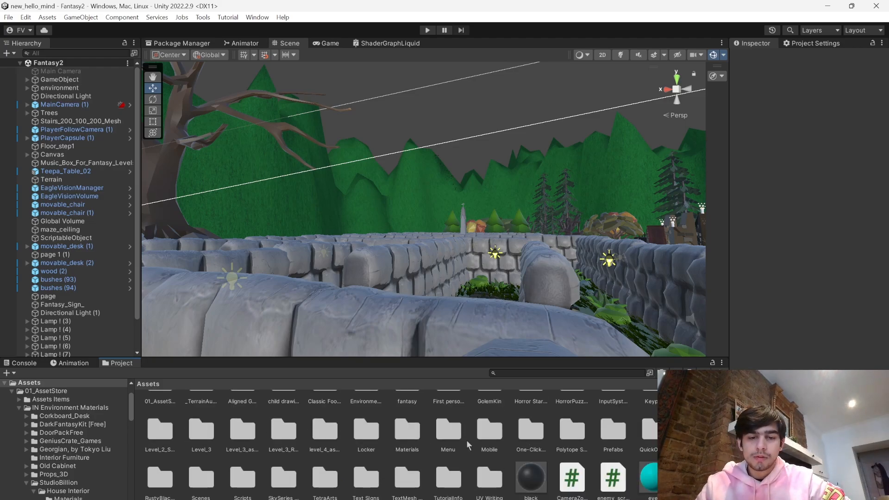
double_click(201, 479)
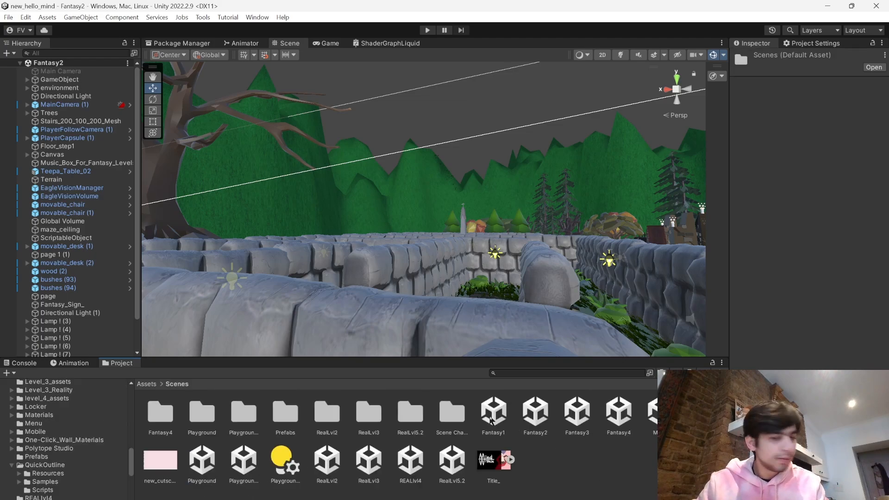
double_click(336, 459)
right_drag(505, 178, 486, 153)
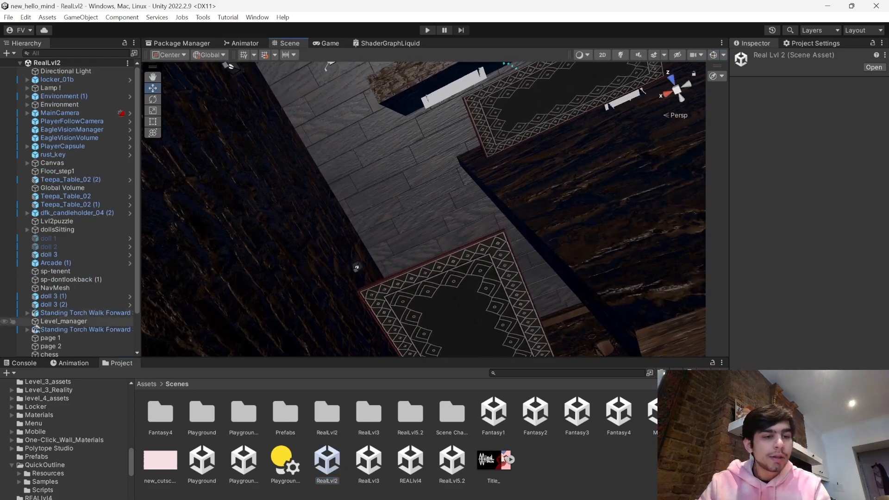
- Bring page 2 by the tea-cup rocks into view and scale it much thinner along its X axis
double_click(51, 346)
right_drag(331, 276, 584, 106)
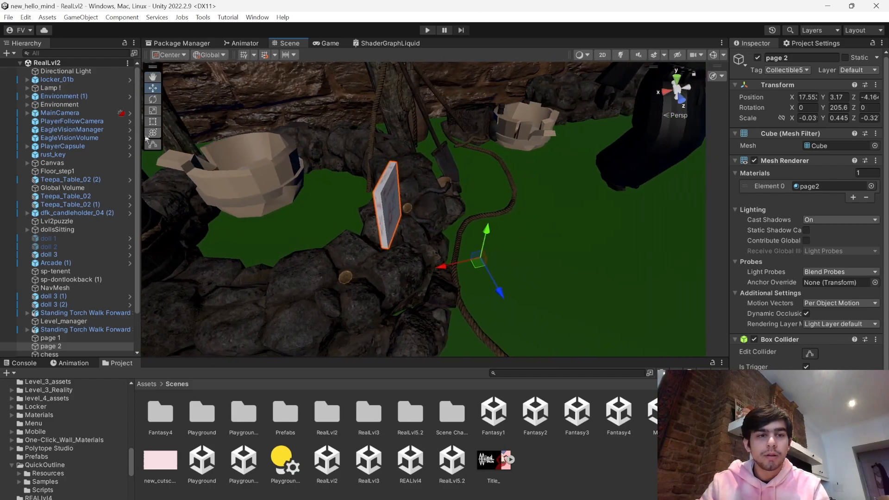
click(158, 112)
drag(524, 263, 491, 265)
- Stretch page 2's box collider sideways so its X size is about 359.92
click(809, 353)
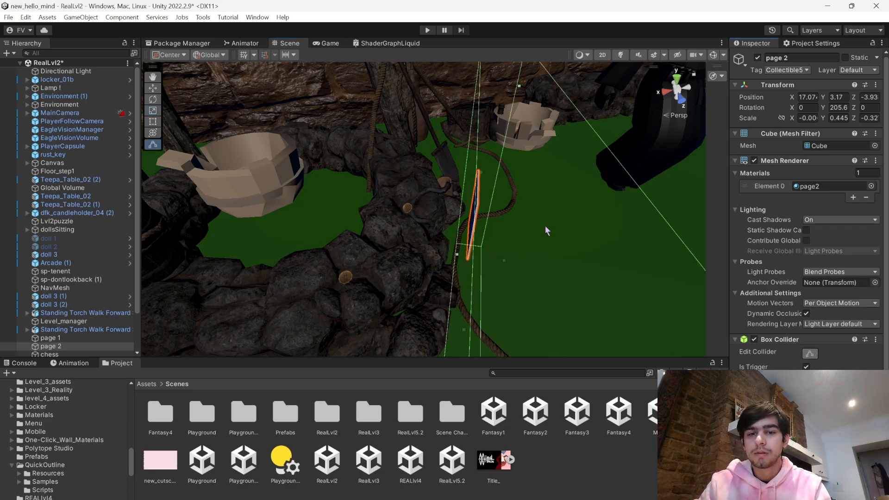
right_drag(547, 230, 476, 230)
drag(306, 263, 695, 268)
right_drag(435, 188, 228, 112)
- Move page 2 back across the ground plane onto the edge of the rocks and save the scene
click(153, 88)
drag(489, 246, 440, 240)
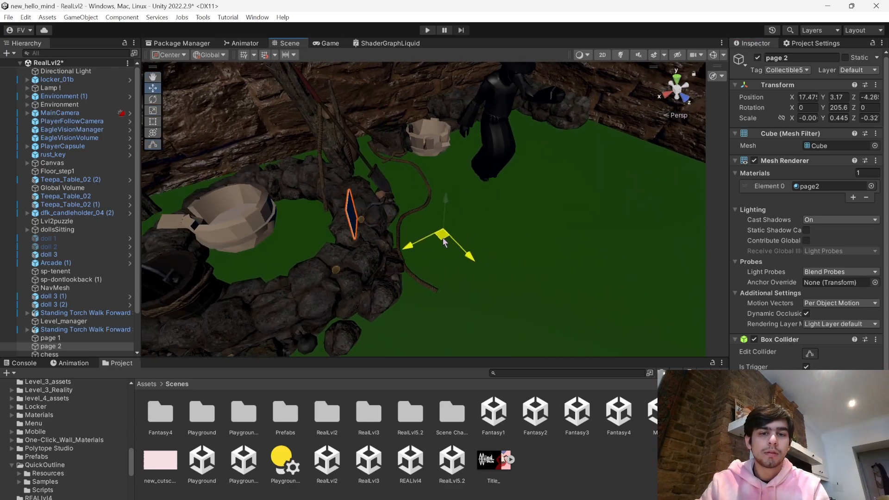
key(ctrl+s)
right_drag(465, 232, 403, 195)
scroll(831, 292, down, 3)
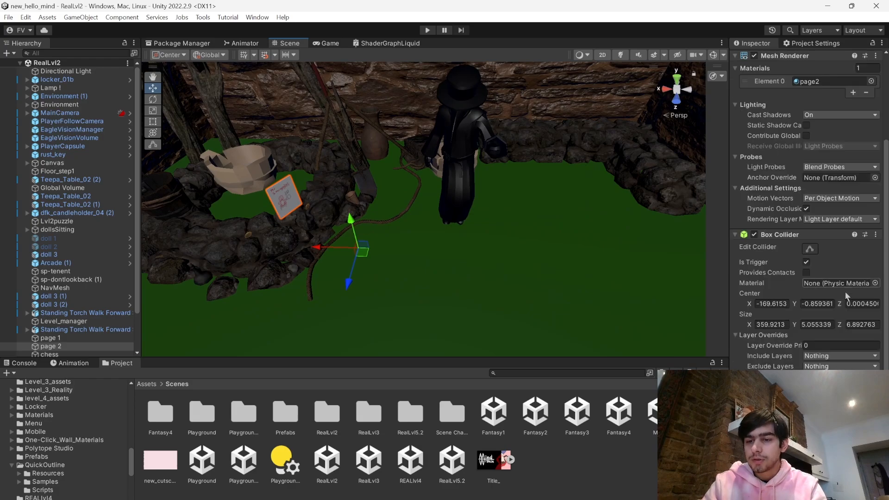
- Move page 1 from the small round table down the corridor towards the bedroom
click(51, 338)
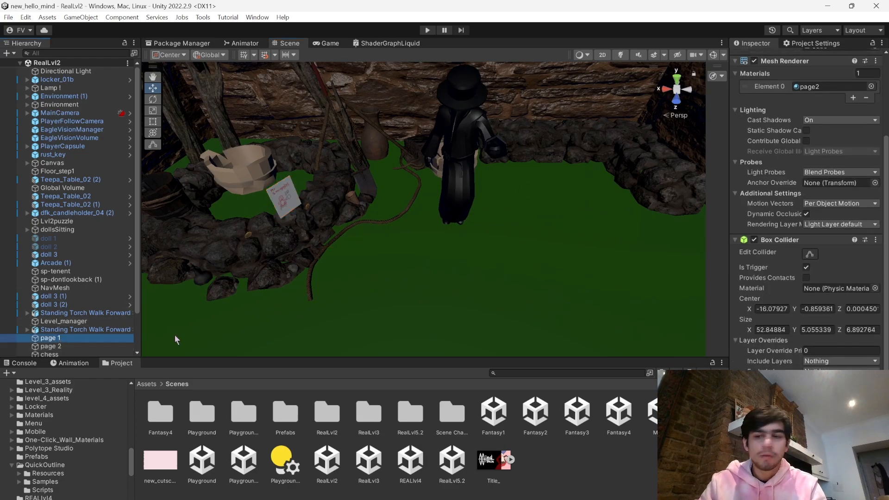
key(f)
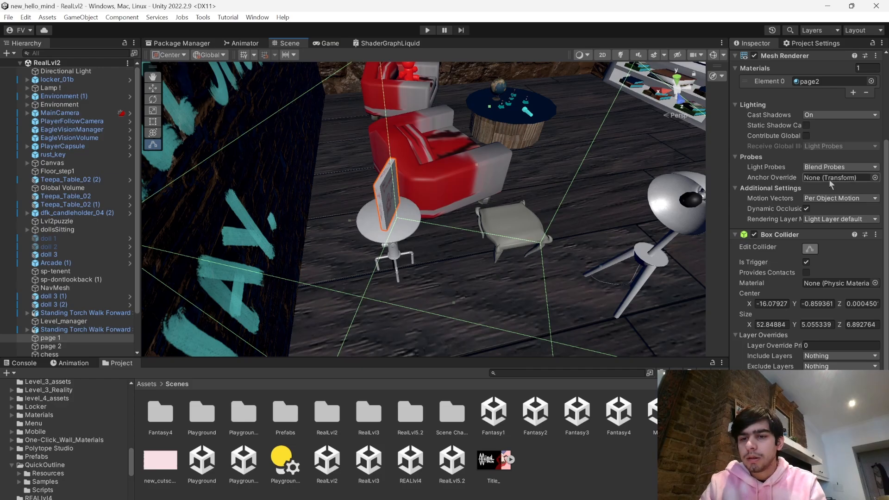
scroll(833, 183, up, 3)
right_drag(548, 191, 572, 174)
click(153, 88)
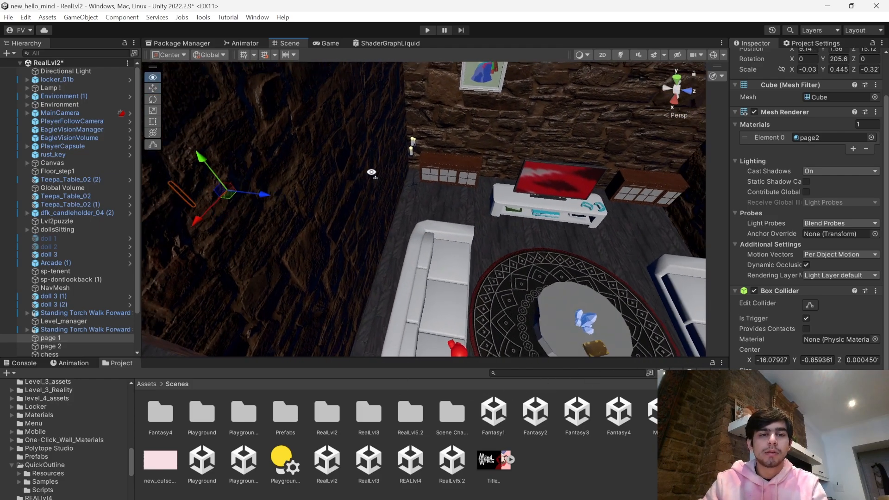
right_drag(492, 126, 421, 148)
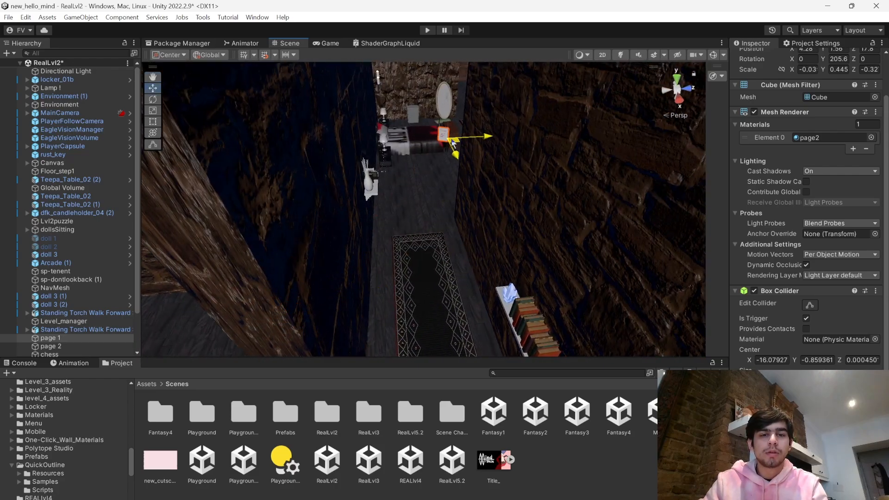
drag(453, 143, 472, 132)
- Carry page 1 into the carpeted sitting area and lower it behind the white armchair by the stone wall
key(w)
right_drag(481, 132, 167, 129)
drag(638, 166, 622, 132)
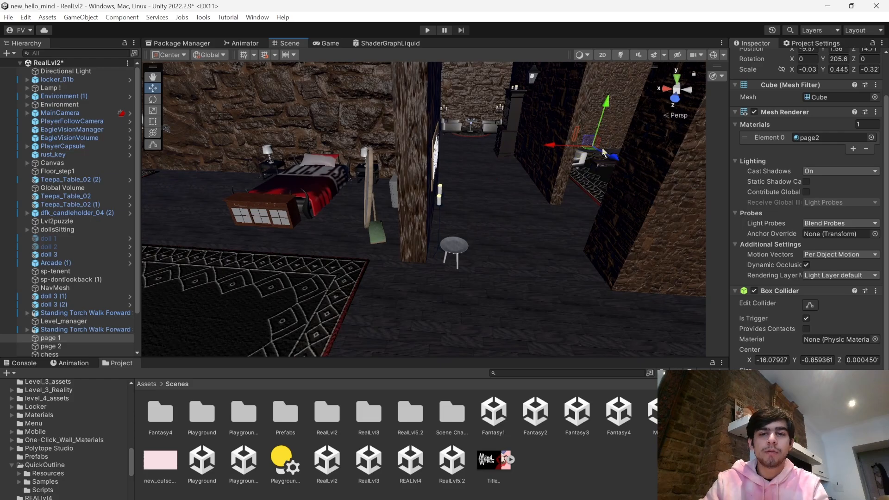
key(w)
right_drag(622, 132, 272, 105)
drag(351, 152, 361, 215)
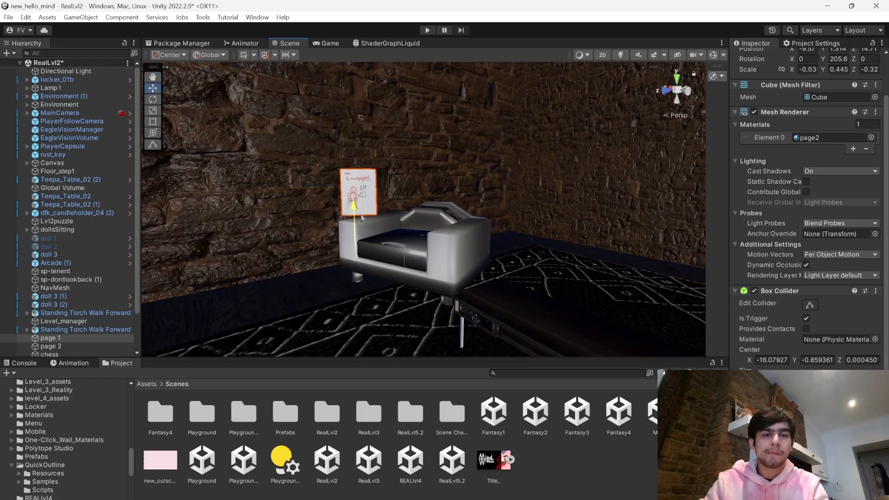
drag(368, 252, 391, 247)
- Play the RealLvl2 scene, collect the drawing behind the armchair and stop play mode
click(427, 30)
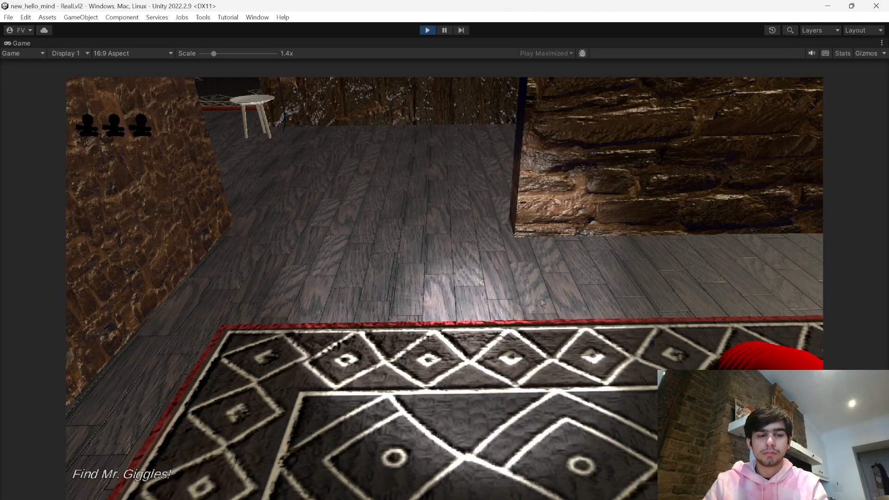
key(ctrl+s)
key(e)
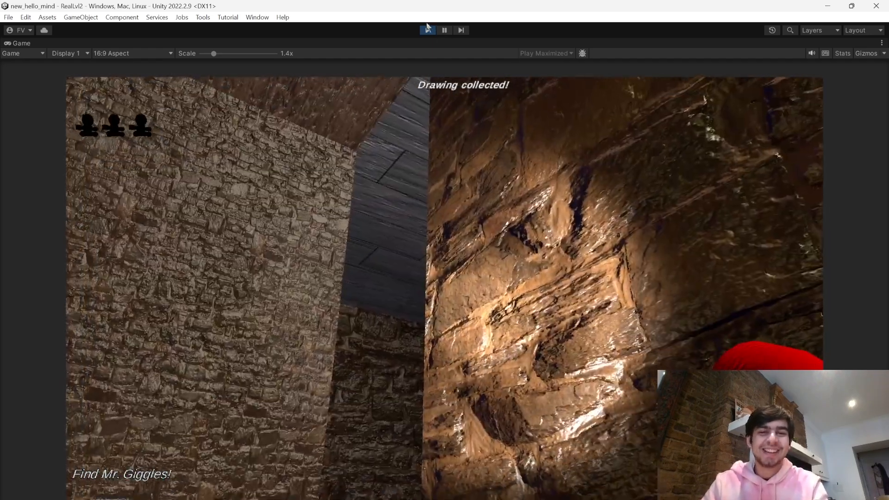
click(428, 29)
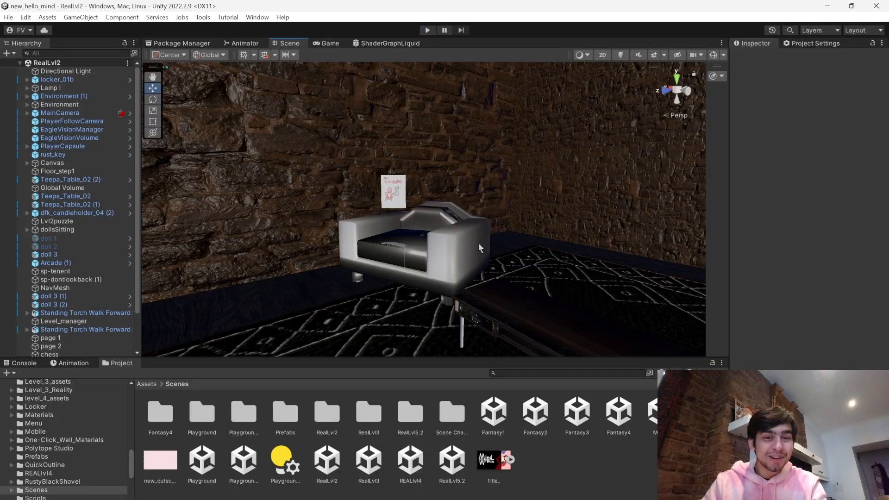
- Raise page 1 from behind the armchair above the furniture and carry it across the house
click(393, 191)
key(f)
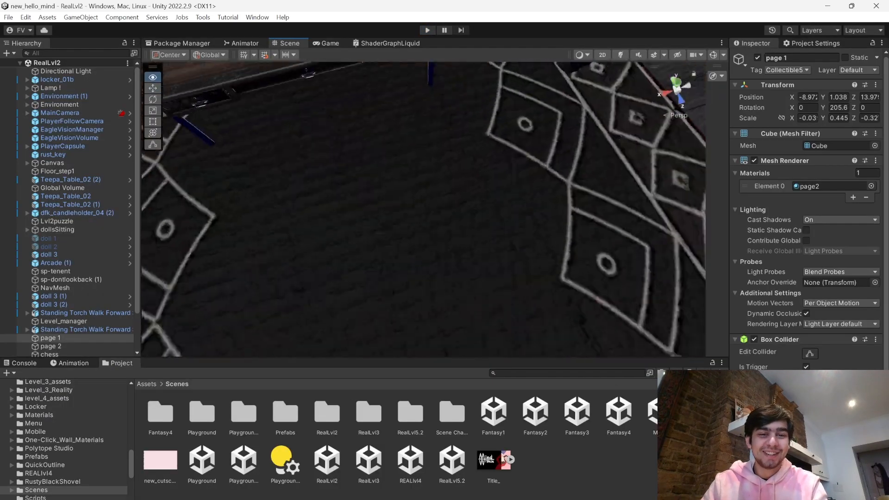
alt+drag(393, 191, 485, 92)
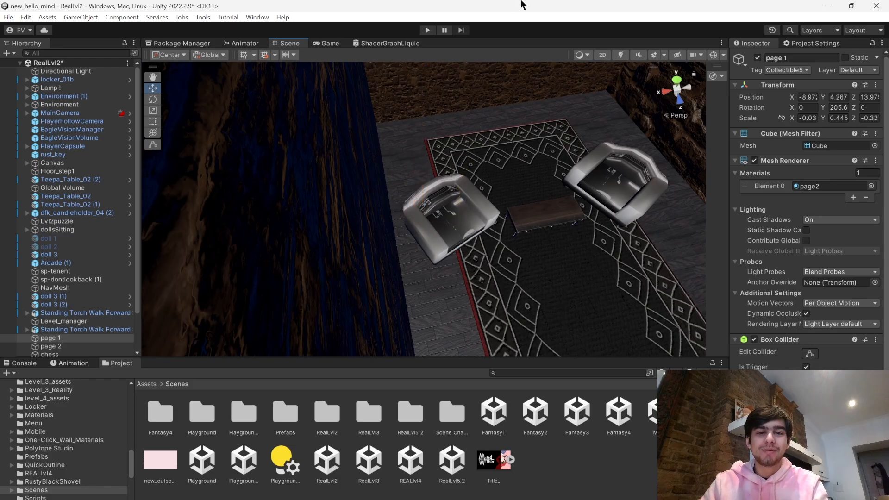
alt+drag(548, 223, 490, 187)
drag(544, 190, 162, 180)
- Place page 1 on the small round table beside the red armchair, save the scene and deselect the page
key(f)
drag(370, 202, 384, 195)
alt+drag(384, 194, 419, 183)
alt+drag(468, 204, 431, 187)
drag(407, 185, 296, 183)
alt+drag(296, 183, 365, 199)
drag(366, 199, 361, 236)
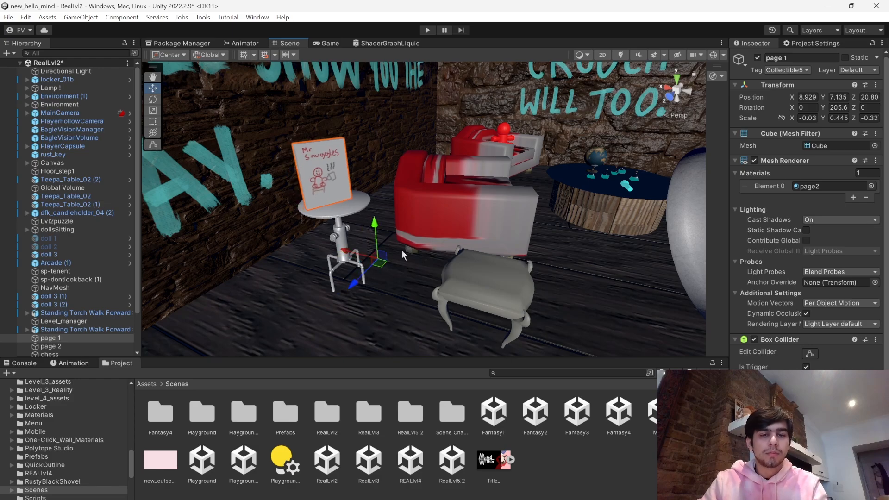
key(ctrl+s)
click(568, 449)
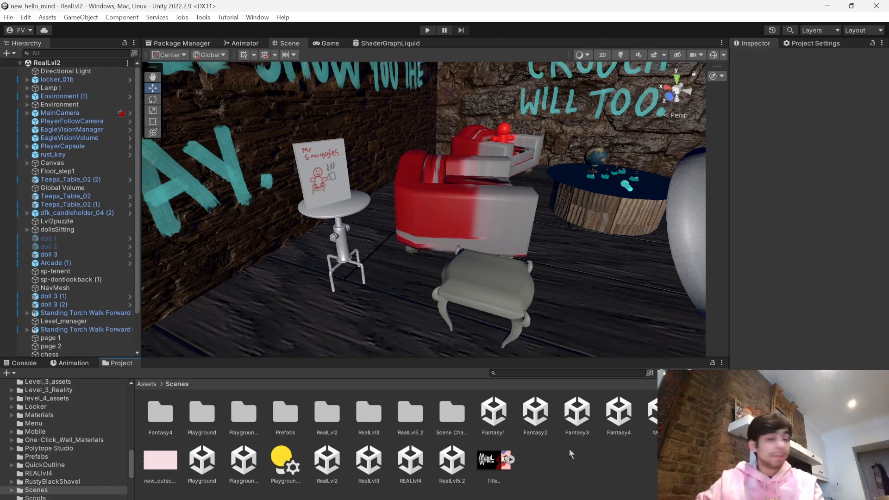
- Examine the RealLvl2 house, covering the wall writing, kitchen, dolls' tea table, arrow clue and corridor to the bedroom
right_drag(530, 298, 389, 175)
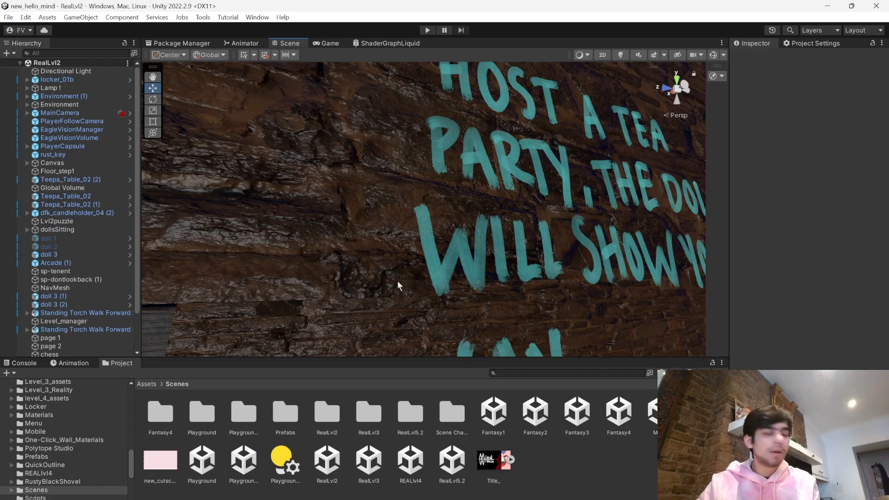
right_drag(397, 281, 615, 315)
key(s)
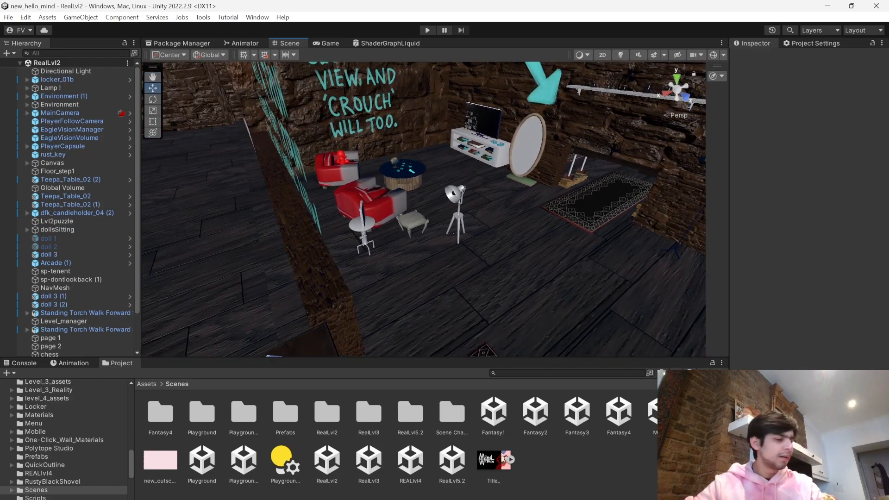
right_drag(543, 294, 727, 285)
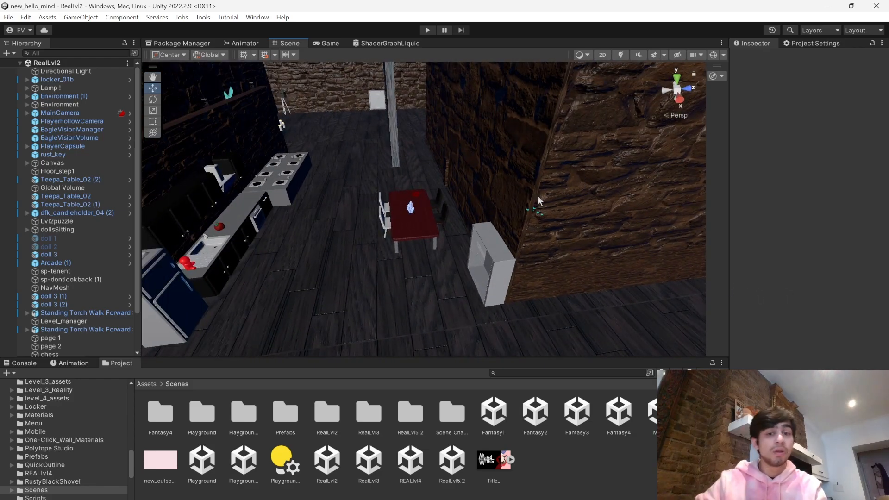
right_drag(540, 201, 455, 233)
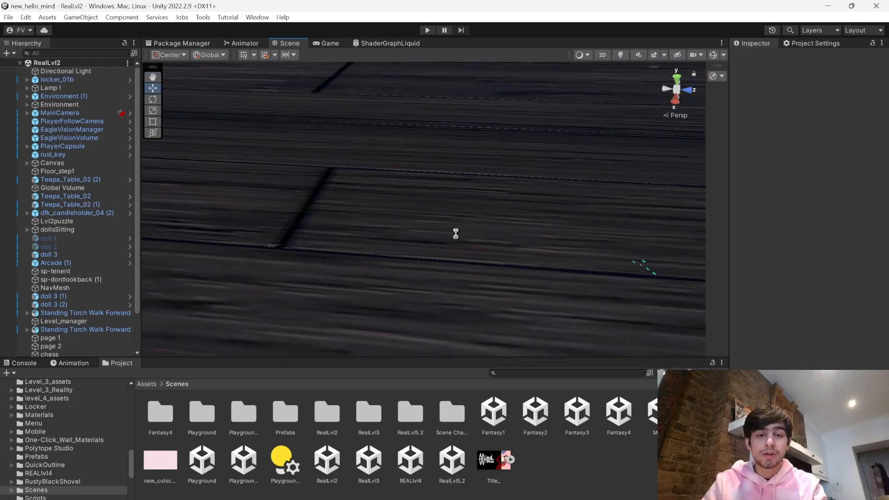
right_drag(499, 281, 648, 241)
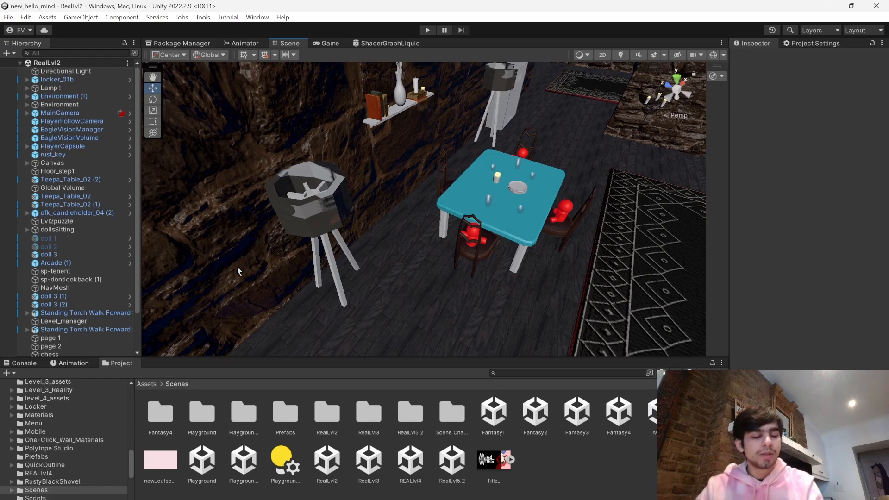
right_drag(238, 271, 450, 167)
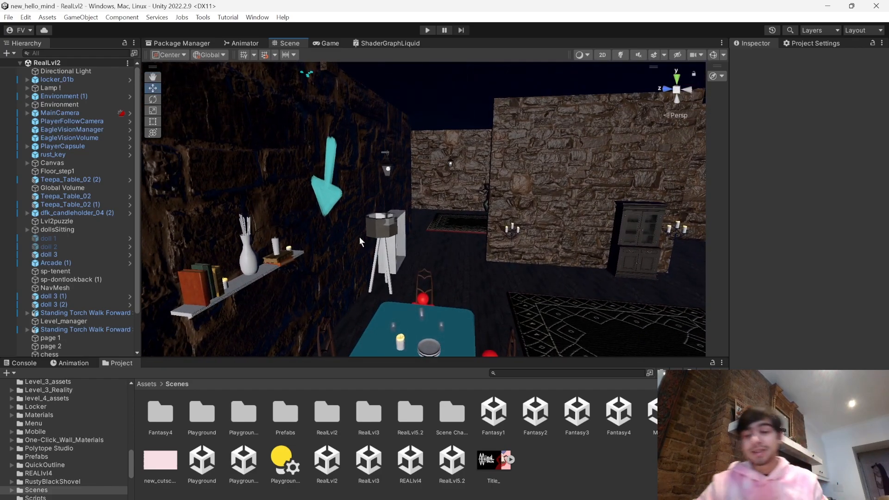
right_drag(466, 249, 193, 301)
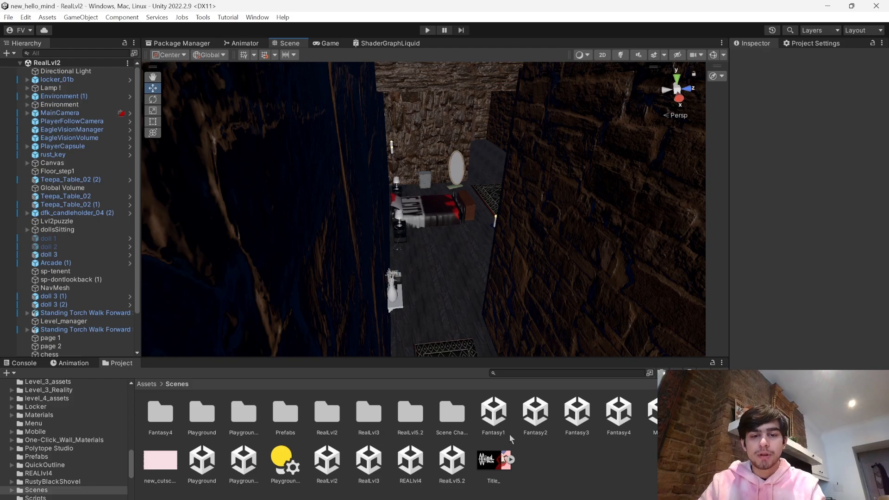
- Open the Playground2 scene from the Scenes folder and start play mode
double_click(244, 460)
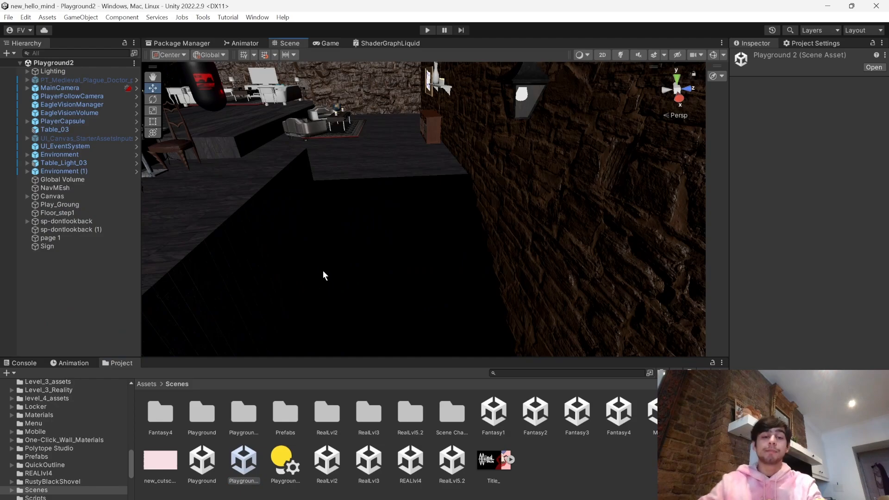
right_drag(323, 272, 409, 274)
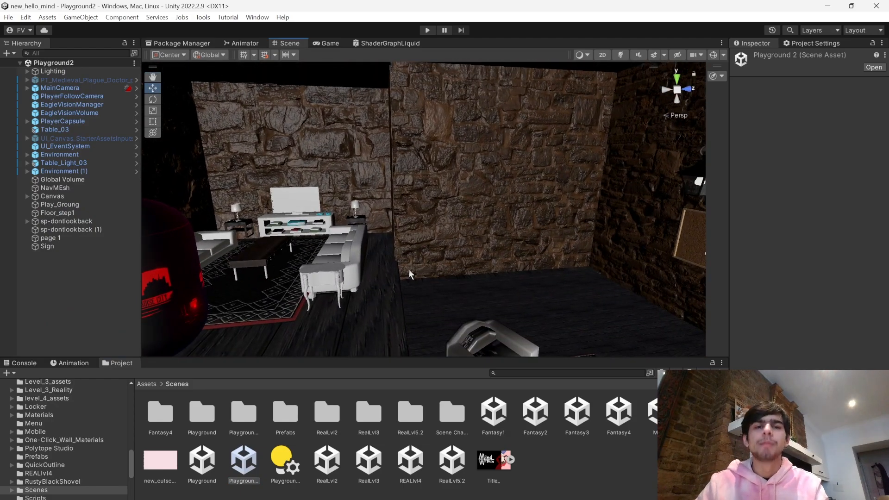
click(424, 30)
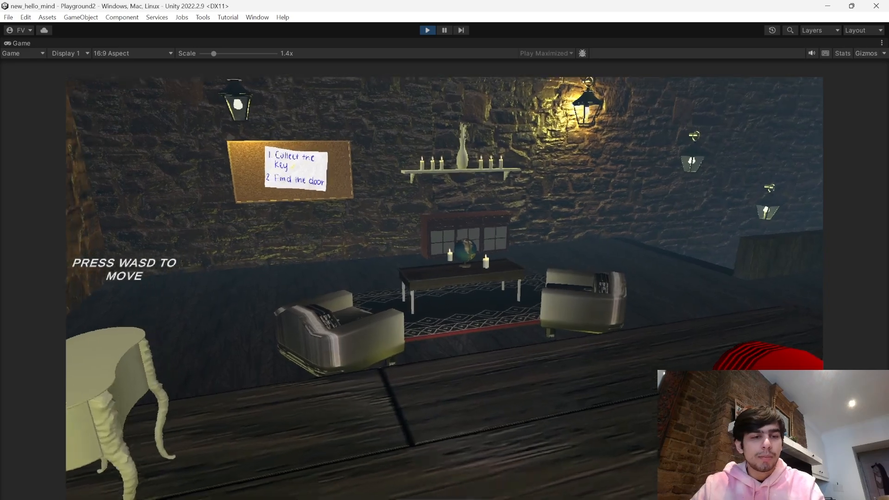
- Walk past the sofa room and jump over the raised platforms to the room with the wardrobe
key(w)
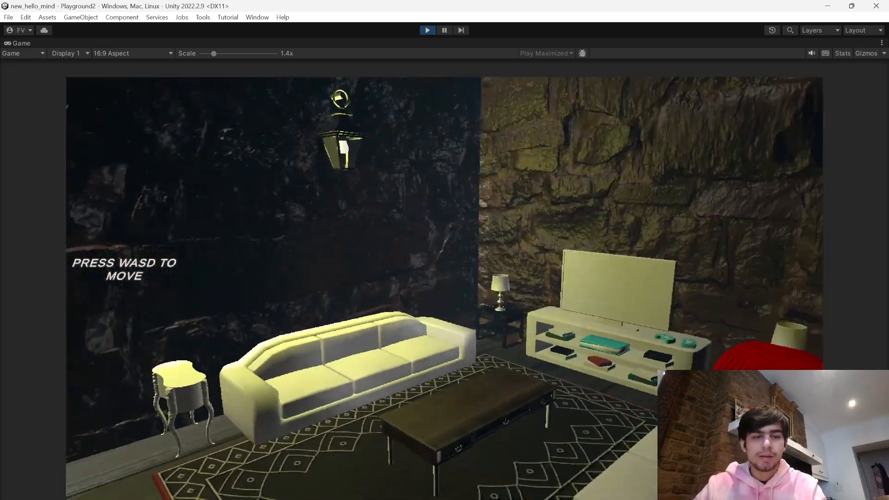
key(w)
key(space)
key(w)
key(space)
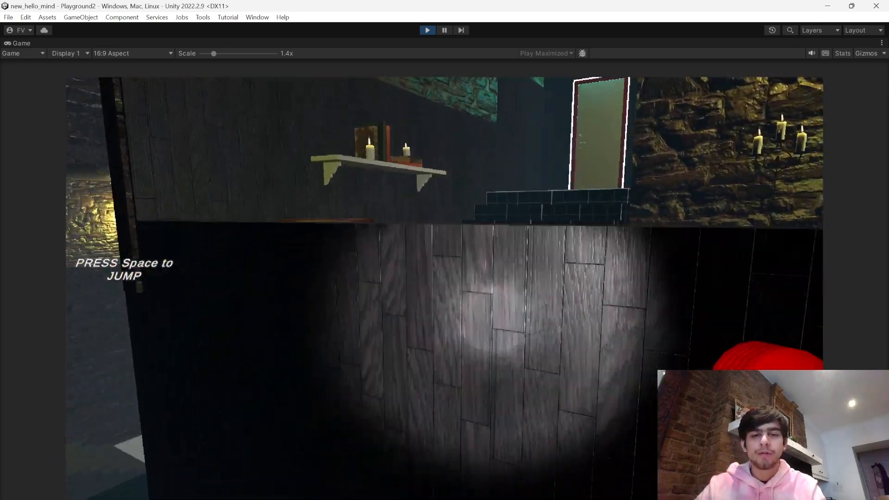
key(w)
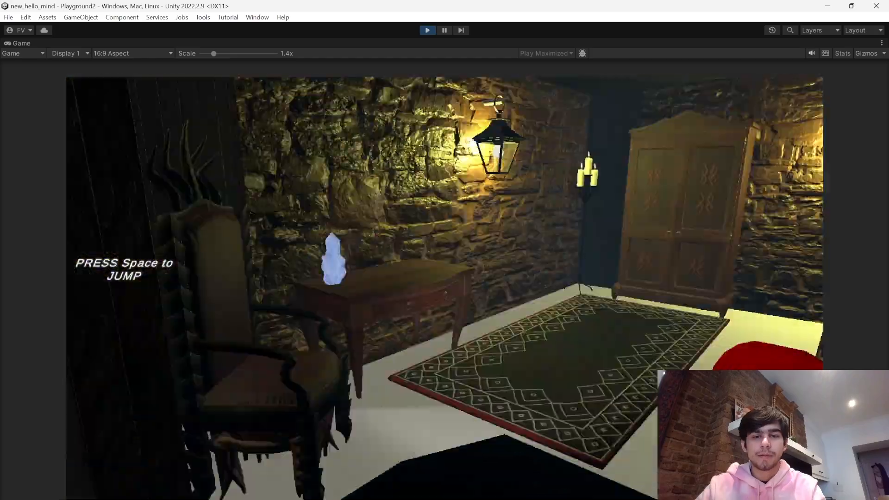
key(space)
- Go past the wardrobe and along the stone corridor to the red table and collect the key
key(w)
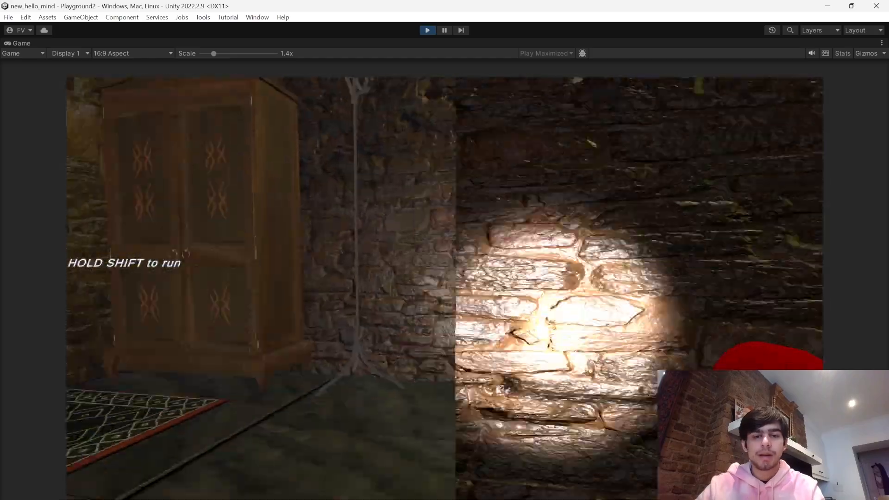
key(w)
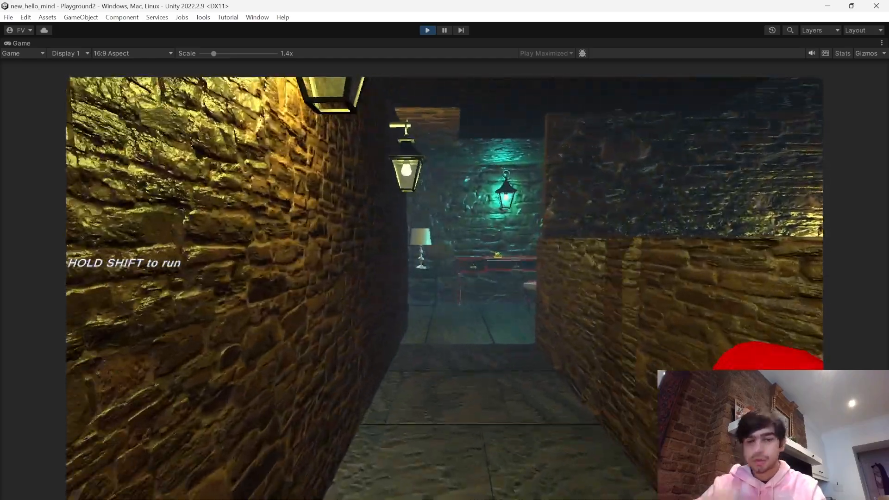
key(w)
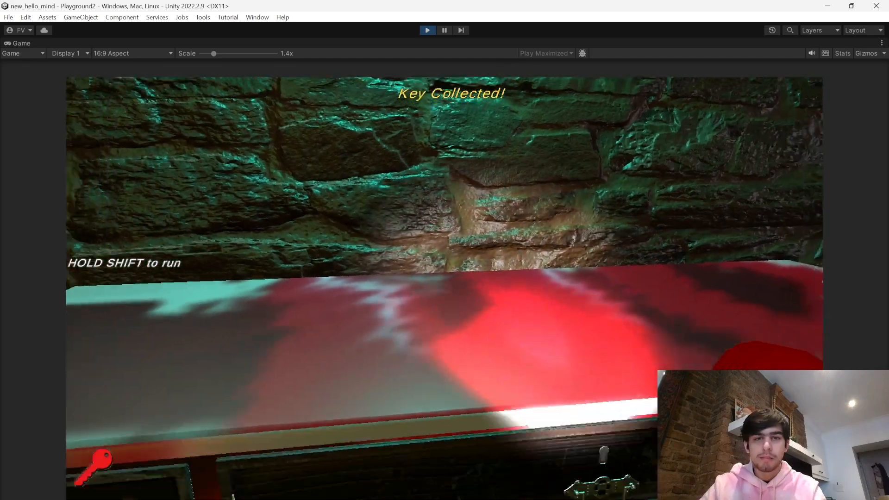
- Continue from Playground2 into RealLvl2, walk past the crystal table to the red armchairs, and collect the second Mr. Giggles doll
key(w)
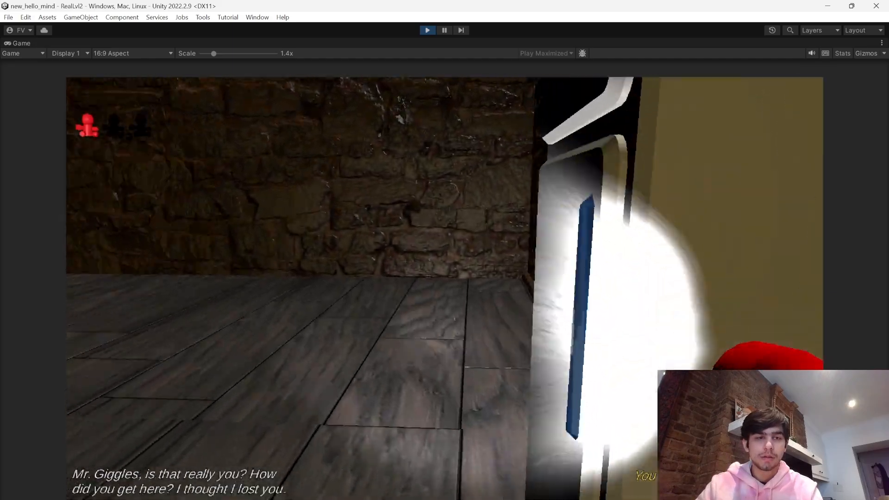
key(w)
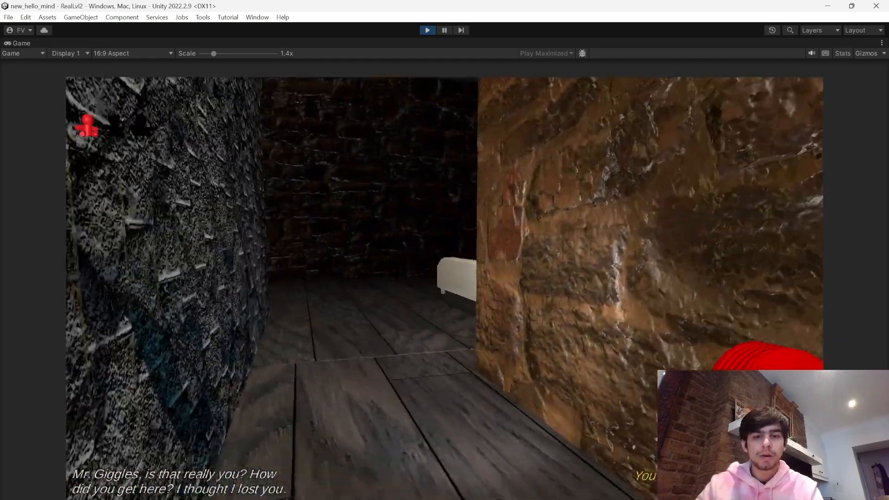
key(w)
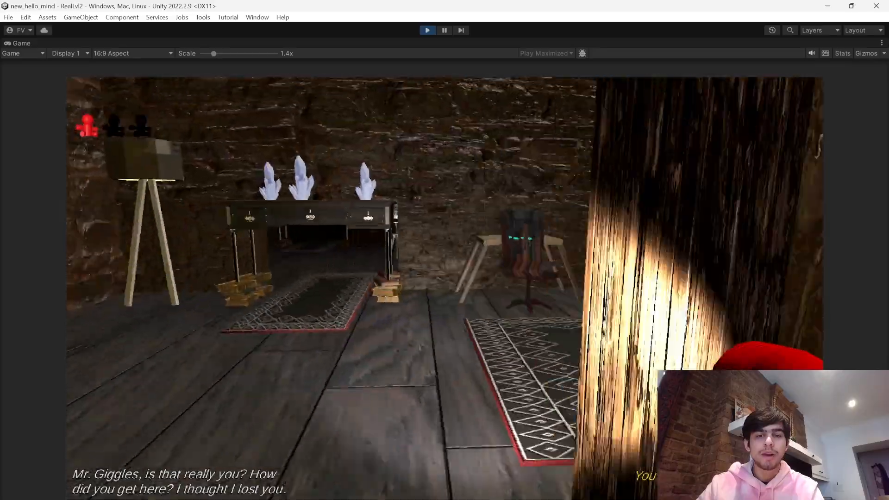
key(w)
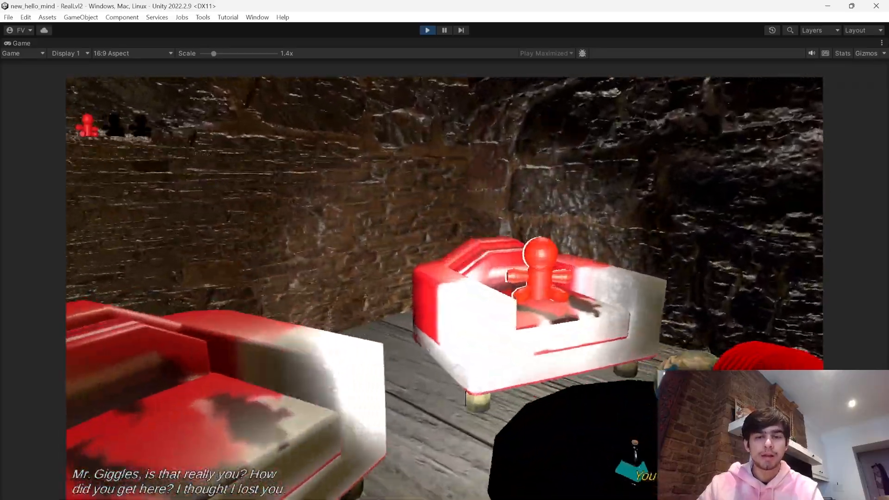
key(w)
click(445, 290)
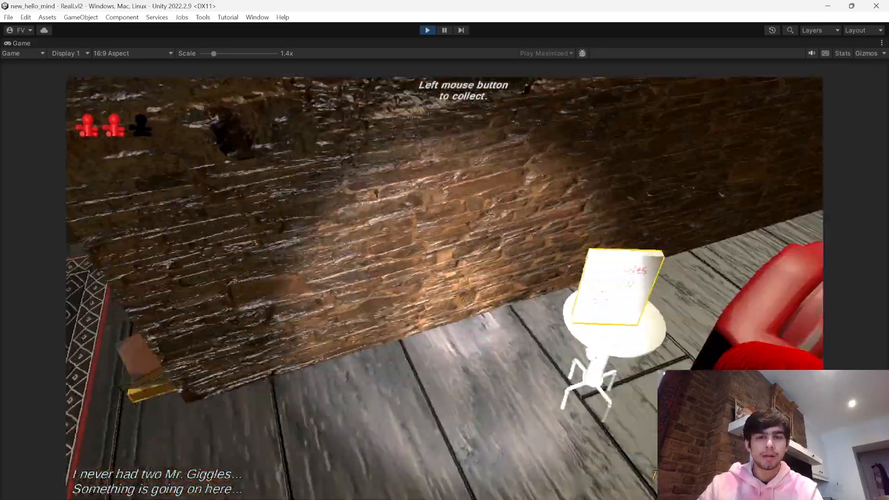
- Collect the drawing from the small white table and pick up the flashlight in the armchair room
click(444, 290)
key(w)
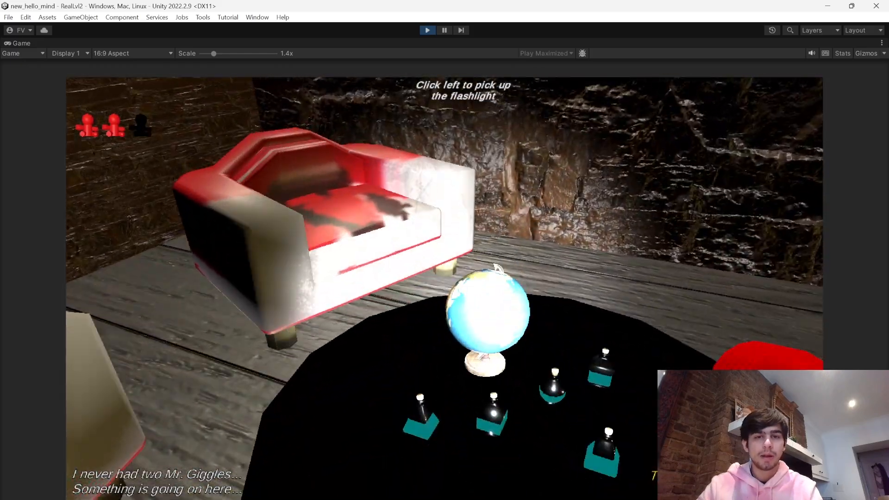
click(445, 290)
key(w)
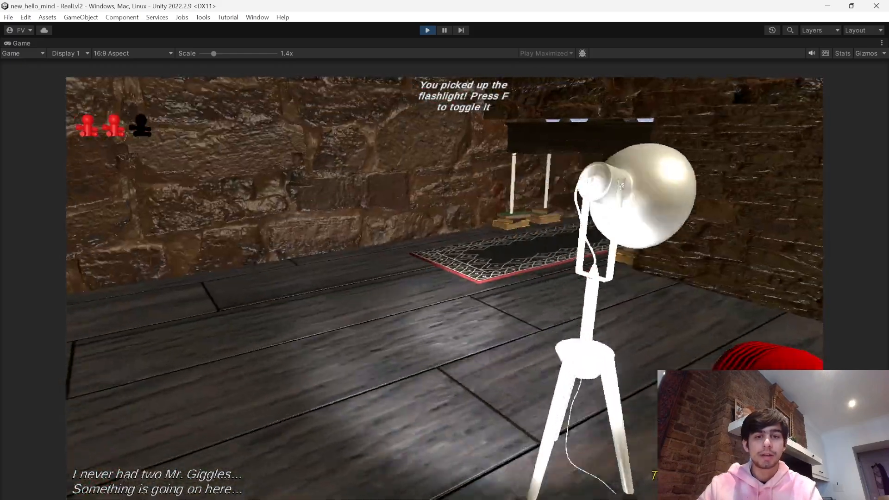
- Walk past the arcade machine and kitchen to the rocky area with the wooden buckets and collect the drawing there
key(w)
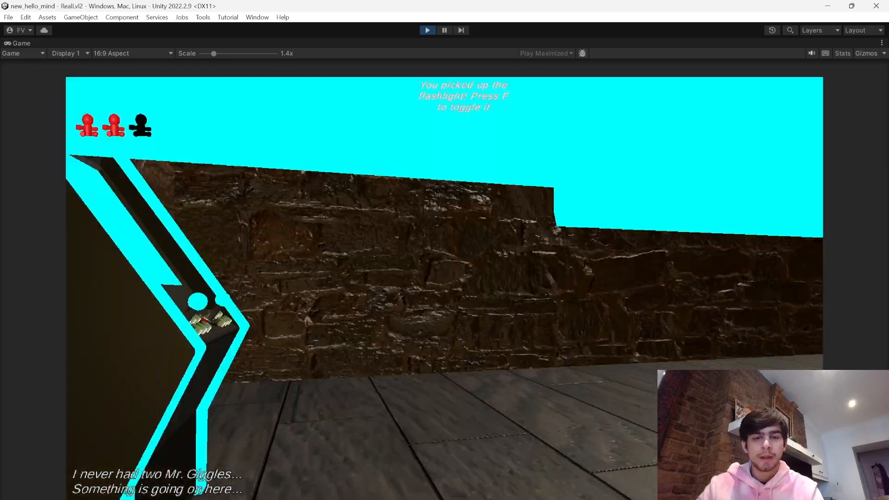
key(s)
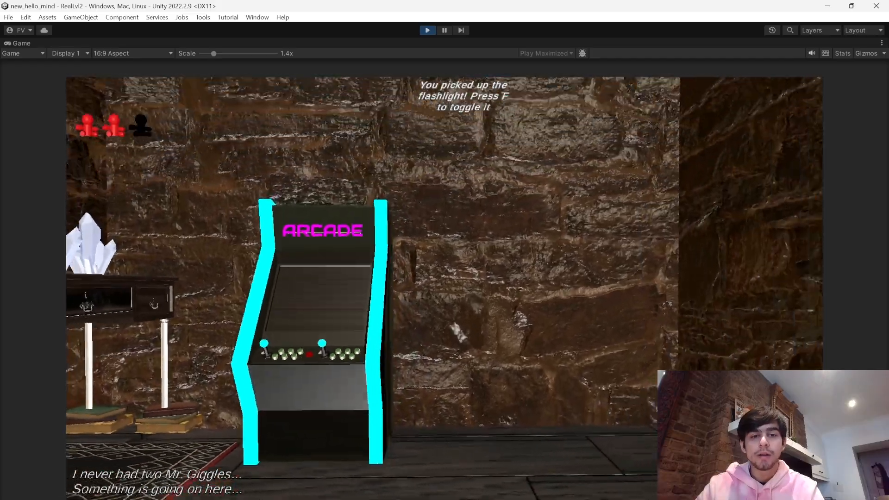
key(w)
key(w)
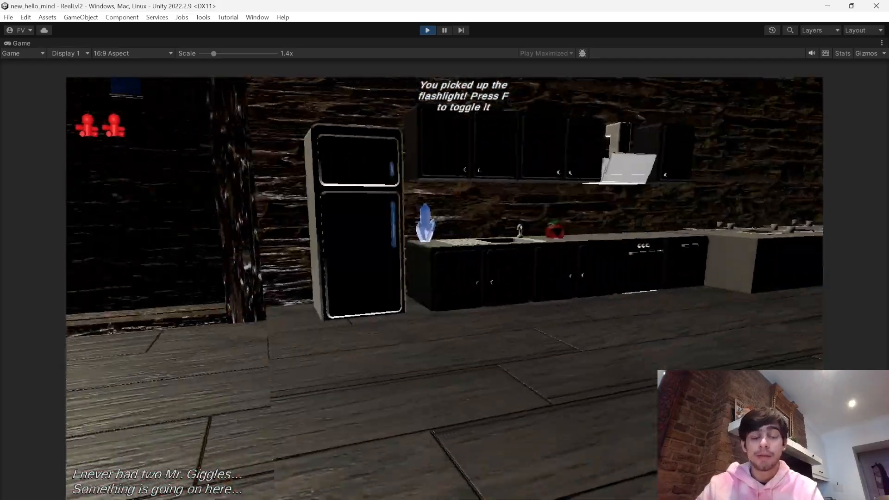
key(w)
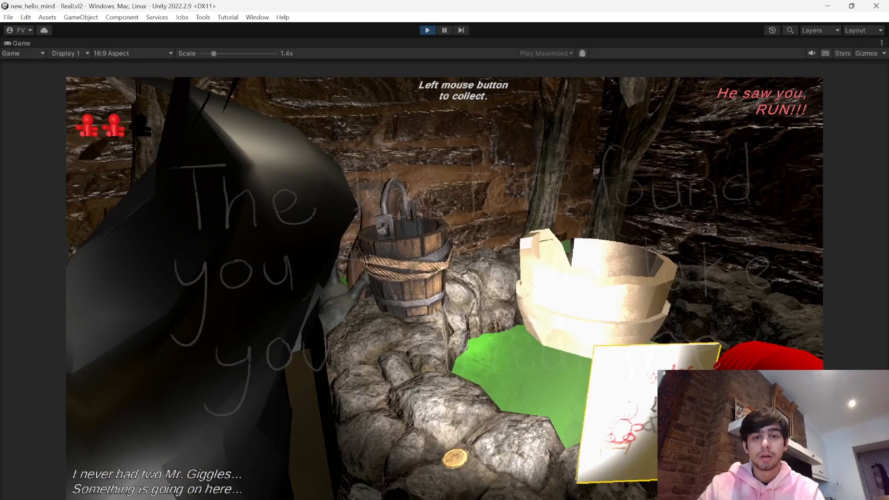
click(444, 289)
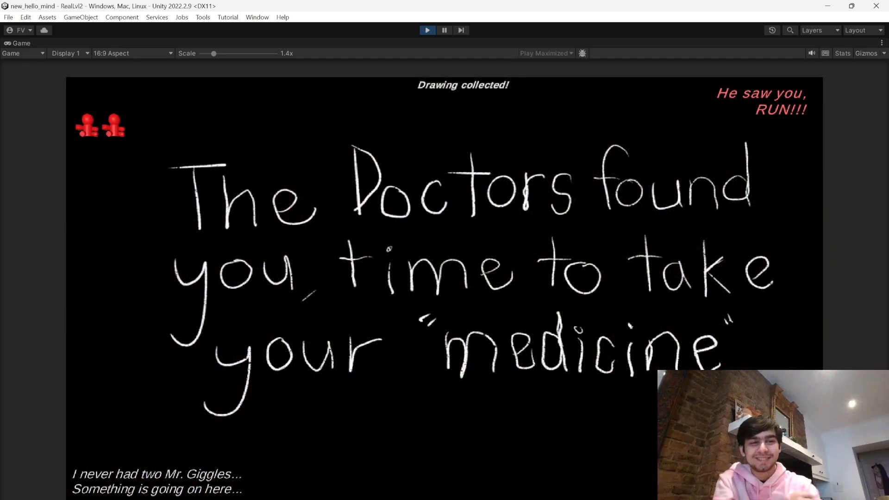
- Replay RealLvl2 from its start to the red armchairs, and collect the second doll and the drawing in that room
key(w)
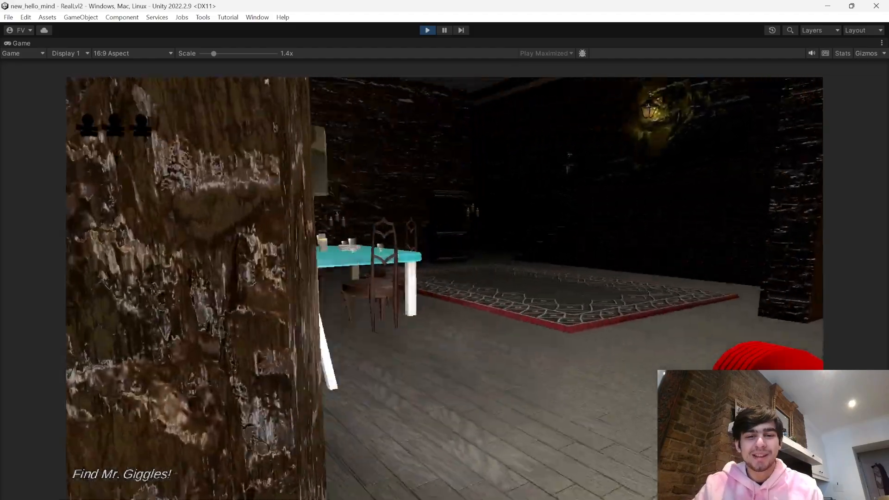
key(w)
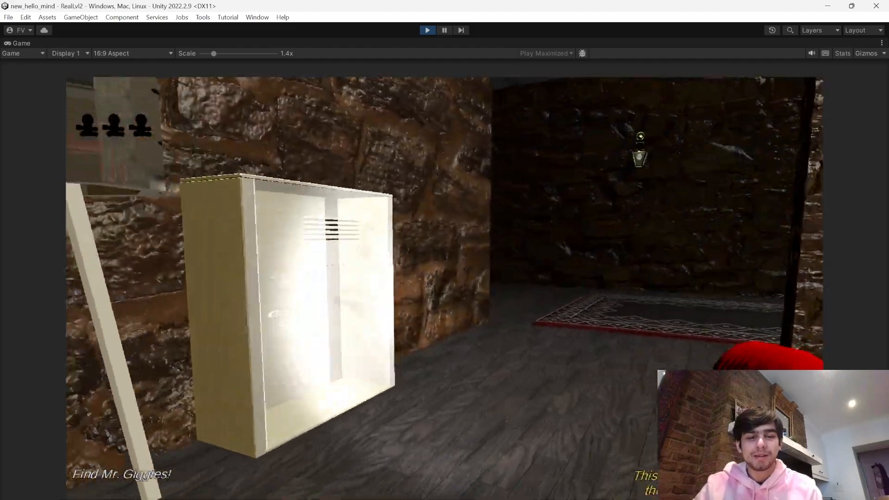
key(w)
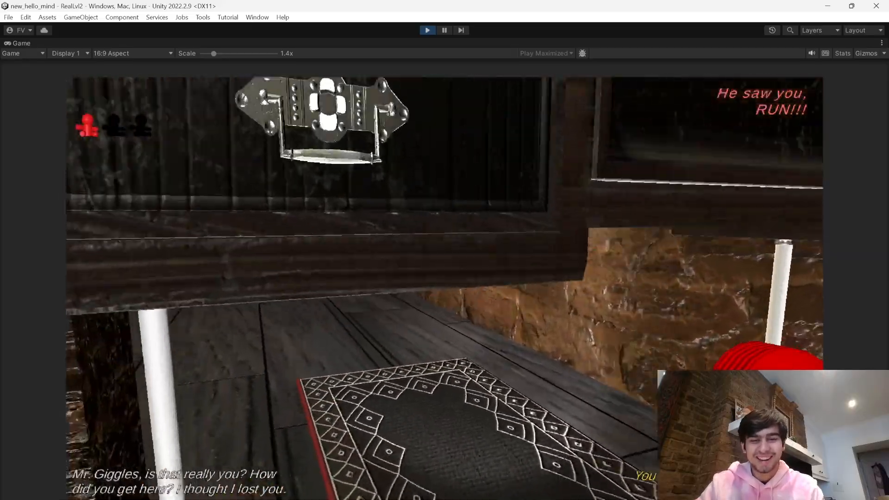
key(w)
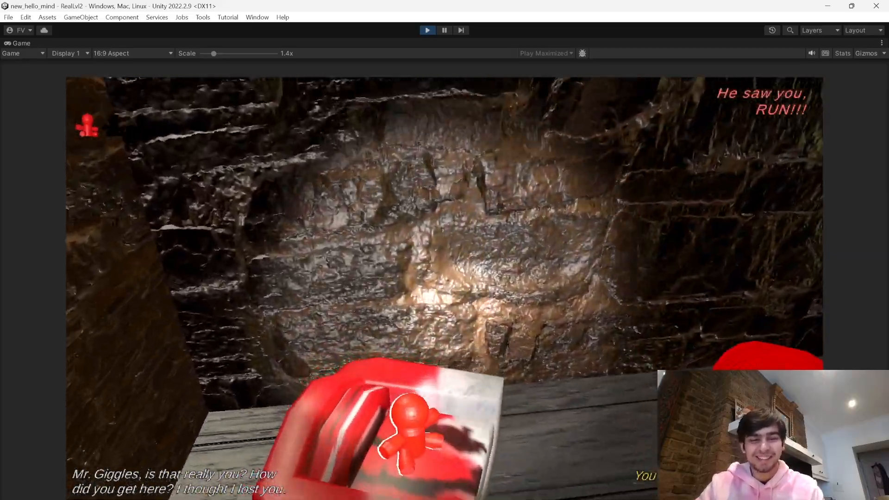
key(e)
key(w)
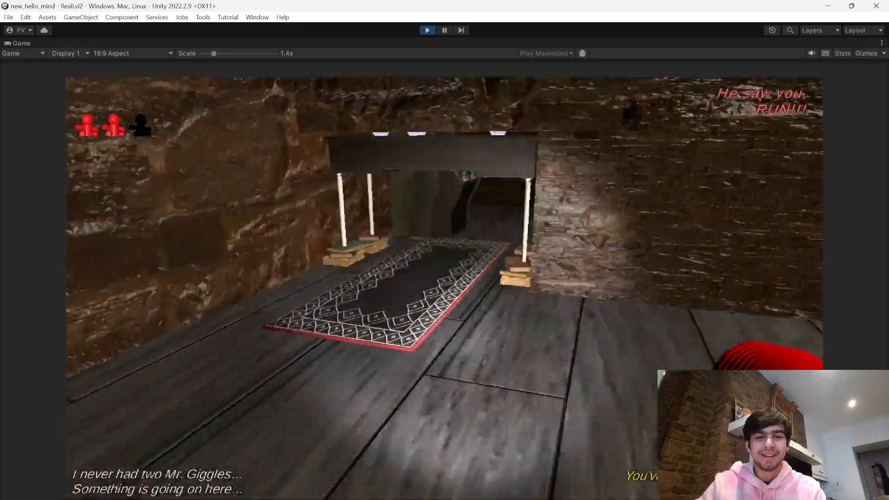
click(445, 288)
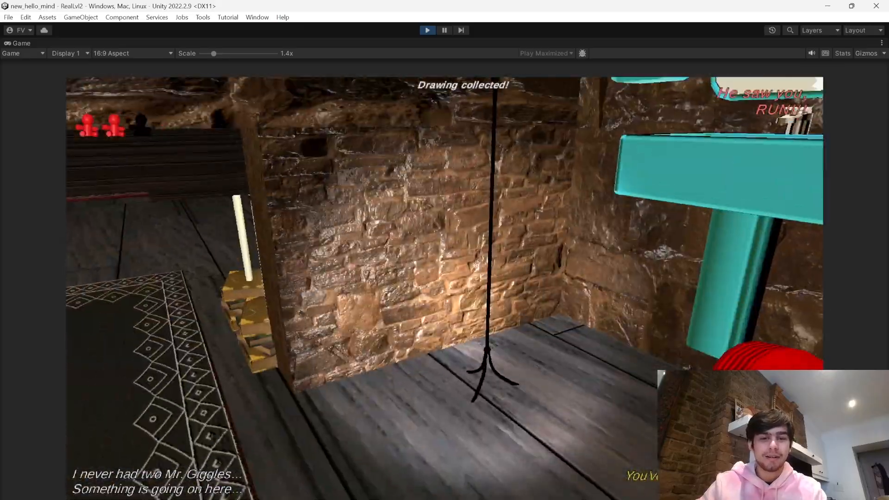
- Run past the kitchen and dining area to the living room and collect the third doll from the white sofa
key(w)
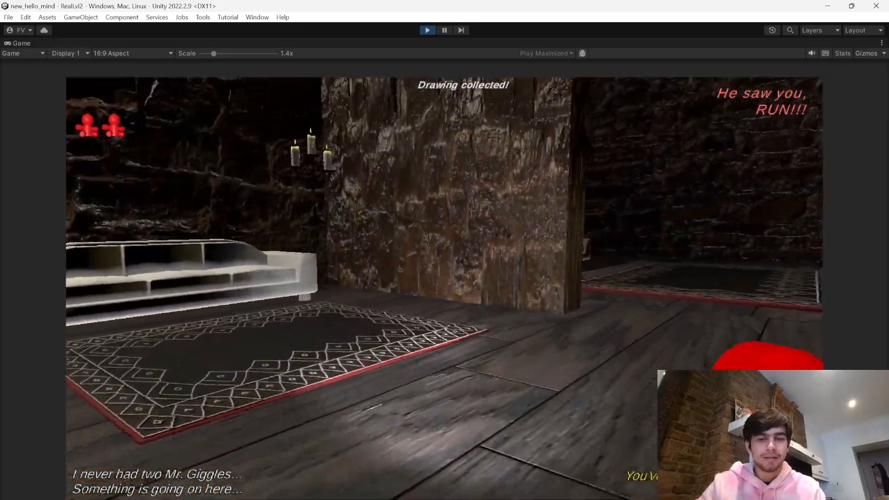
key(w)
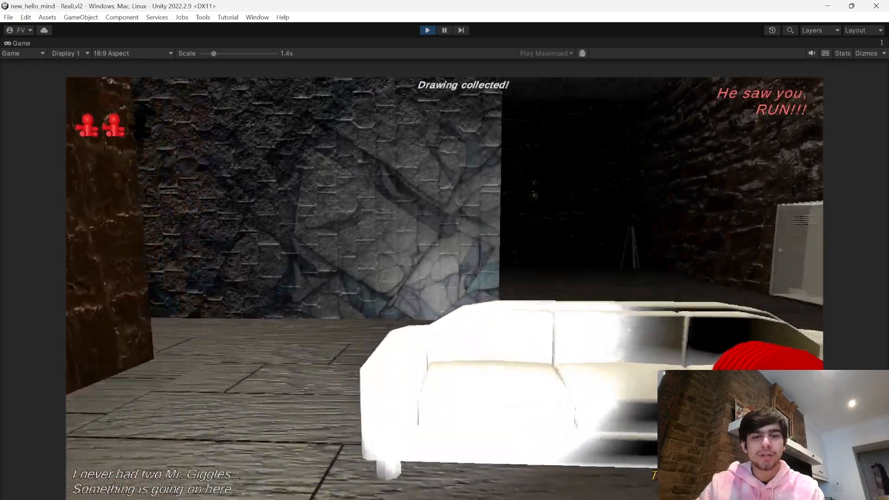
key(w)
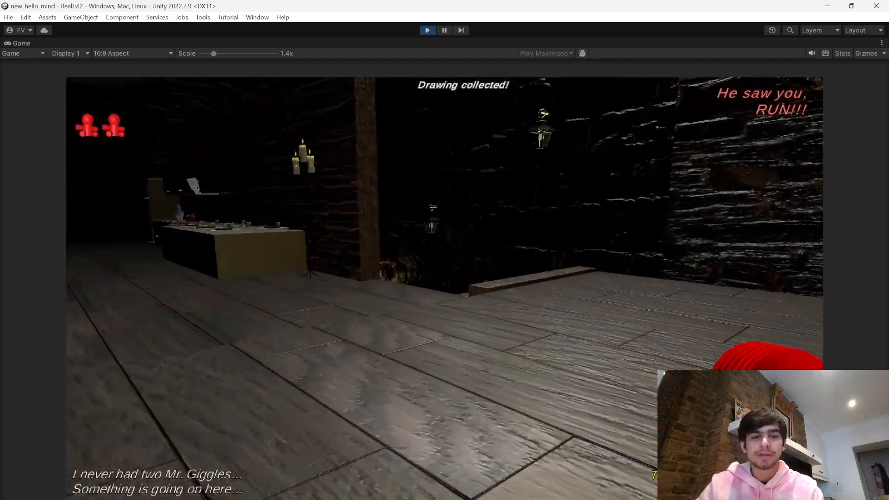
key(w)
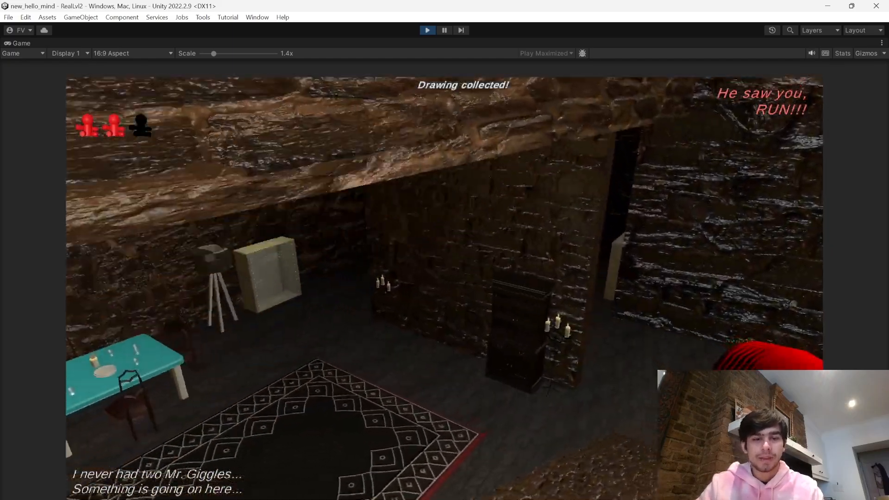
key(w)
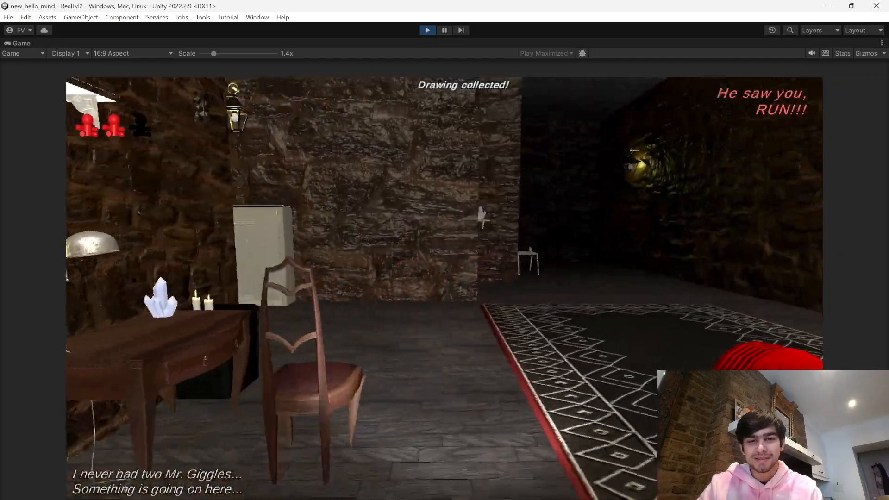
key(w)
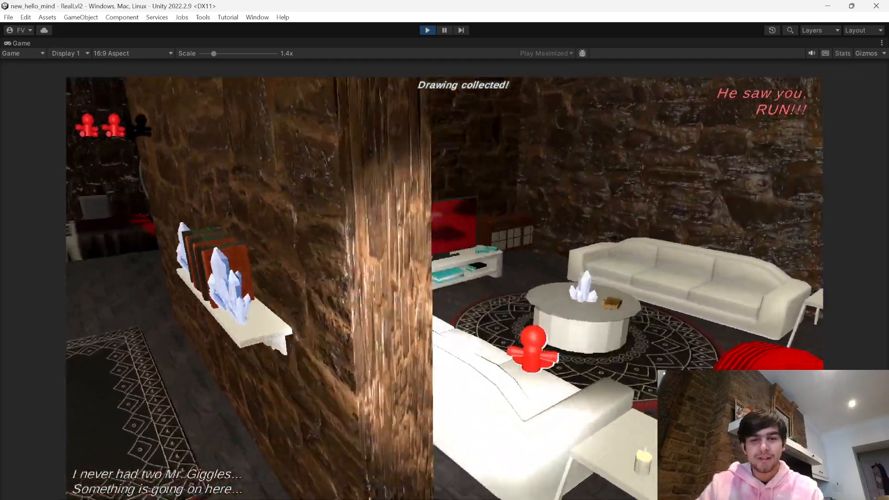
key(w)
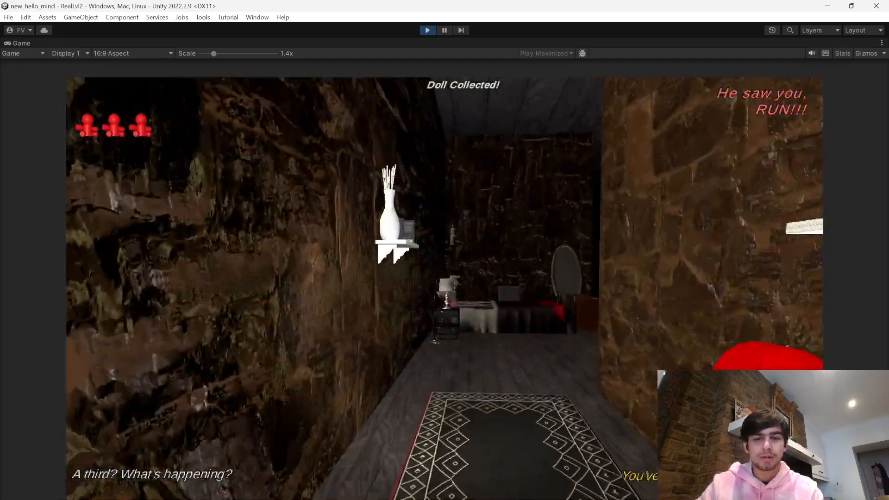
- Run along the corridor past the oval mirror, third-eye note and turquoise dining table to the chess table
key(w)
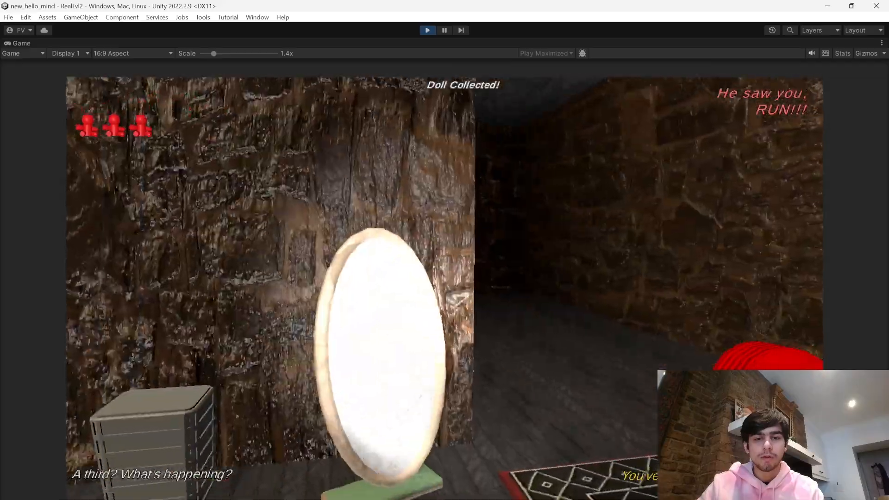
key(w)
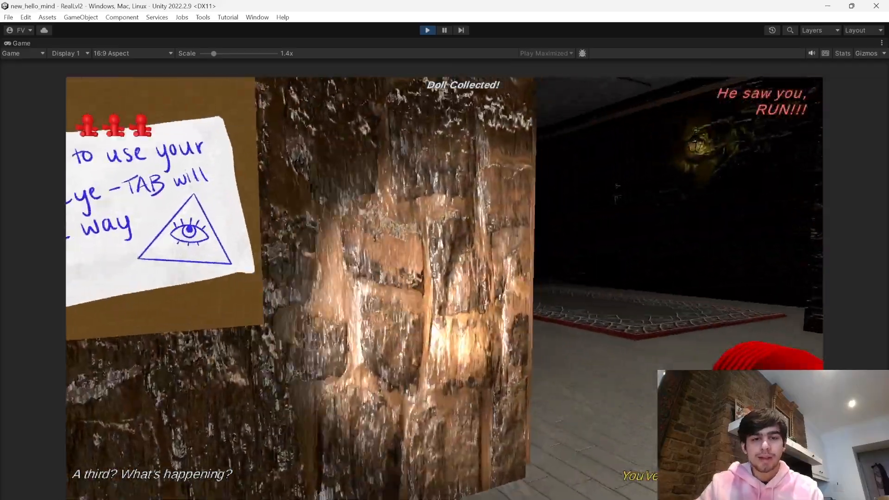
key(w)
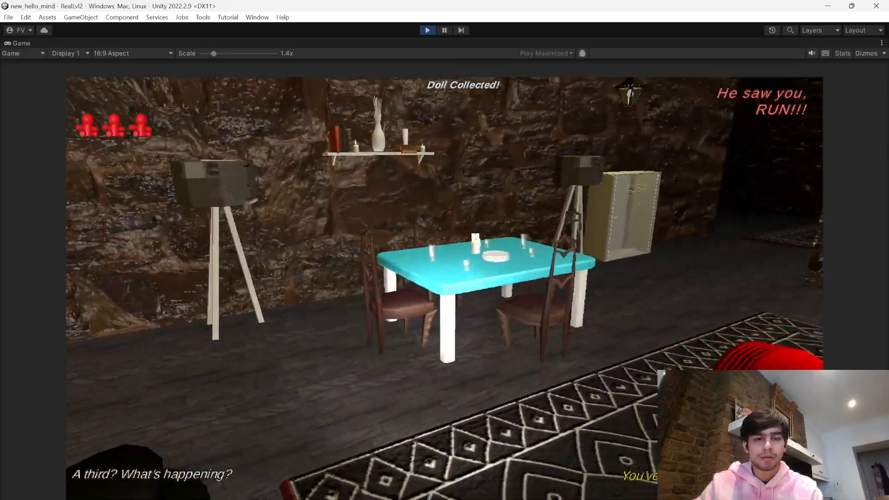
key(w)
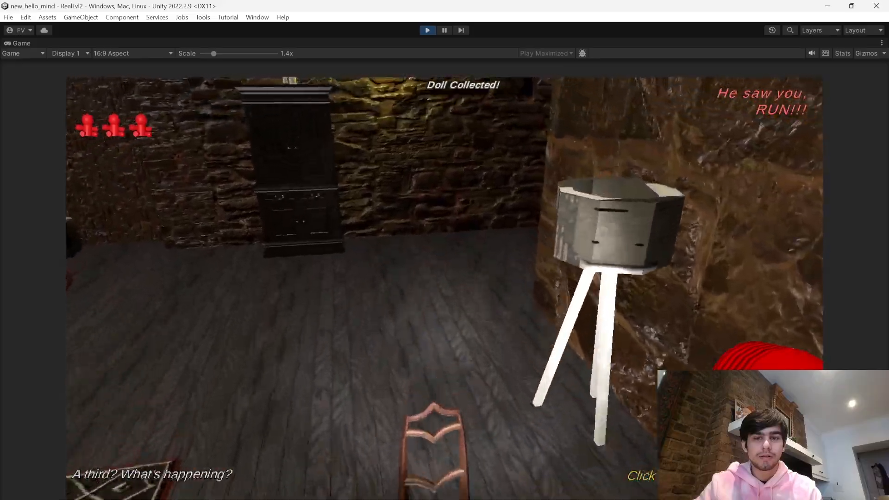
key(w)
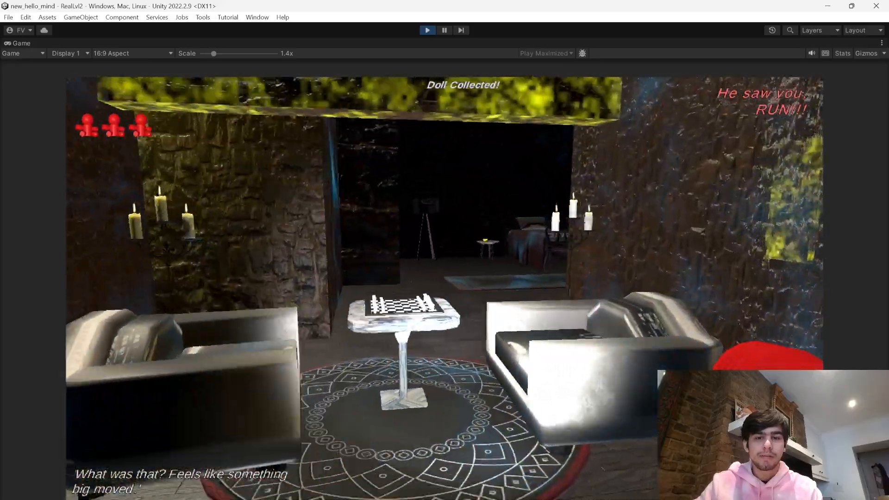
- Play through Fantasy2 past the blockage, carry the key up the stairs to the door, and enter RealLvl3
key(w)
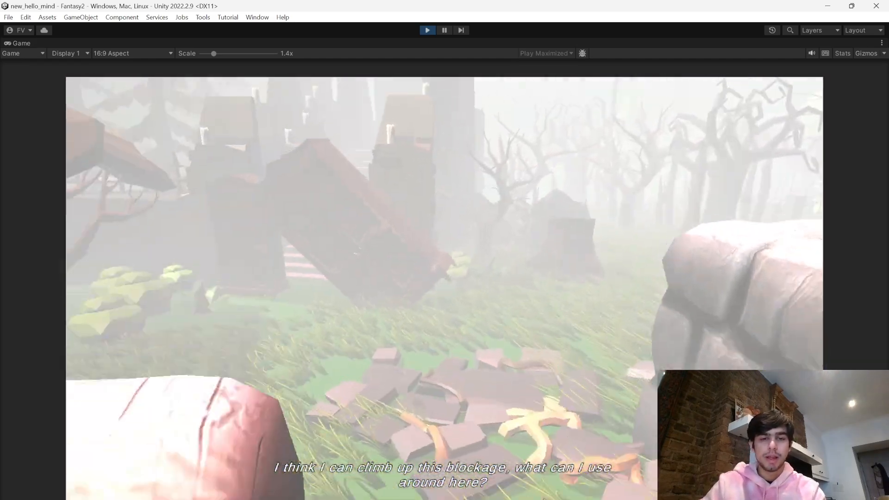
key(w)
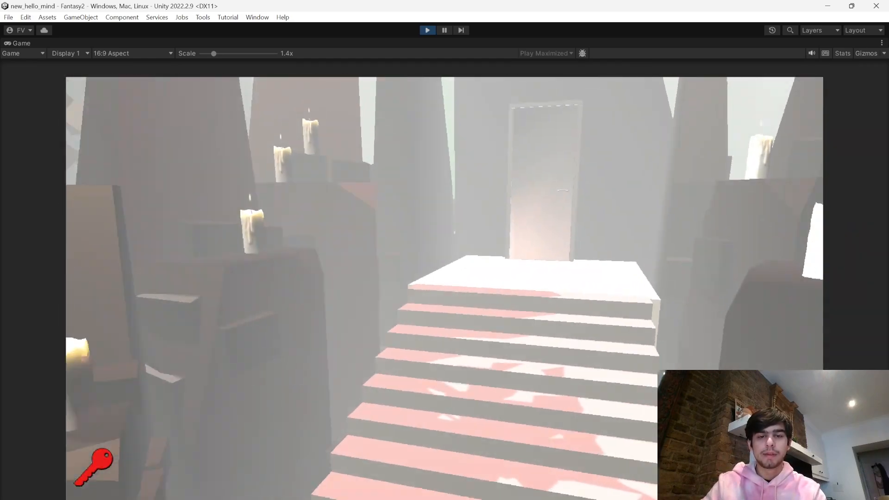
key(w)
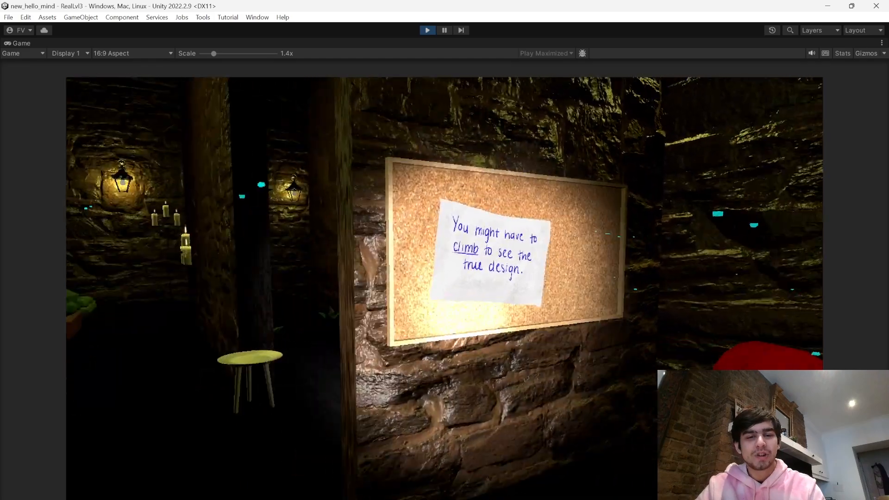
- Walk past the noticeboard with the climbing hint in RealLvl3 to the red comb
key(w)
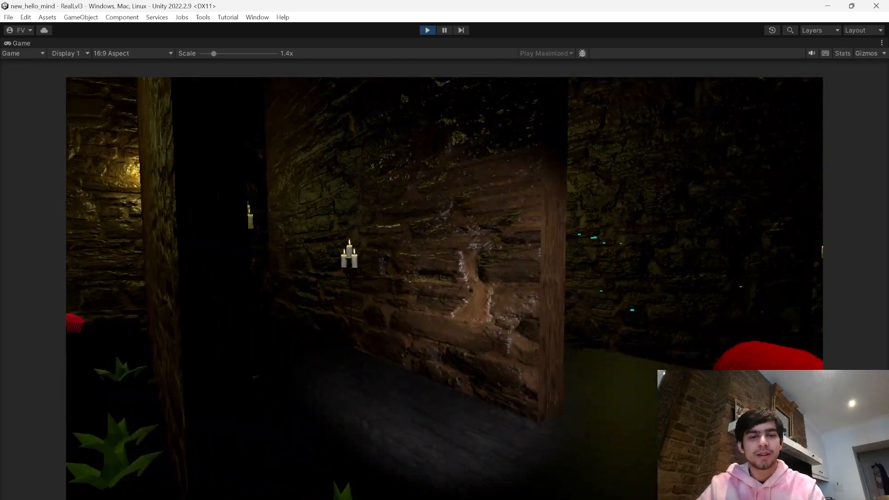
key(w)
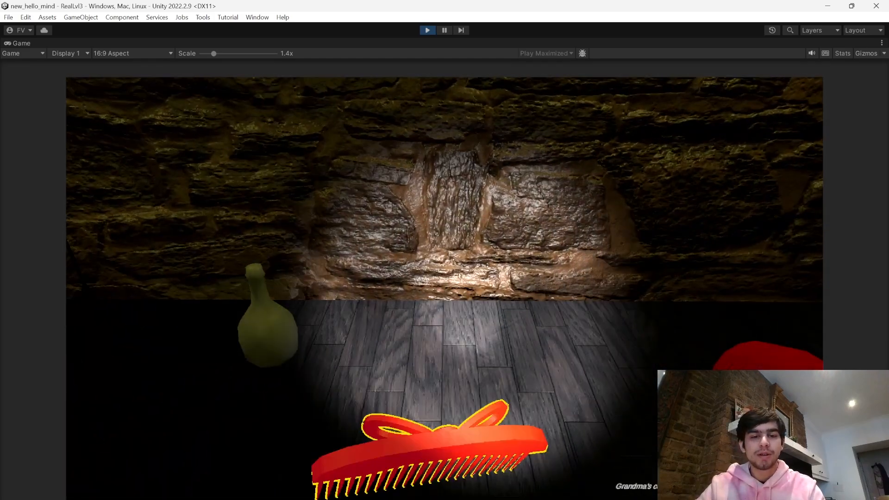
- Pick up the red comb and carry it through the stone corridors to the room with three pedestals
key(e)
key(w)
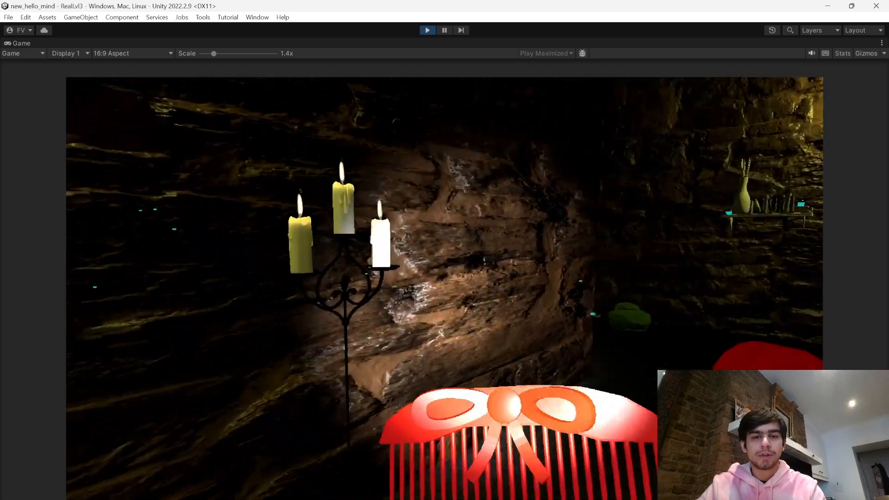
key(w)
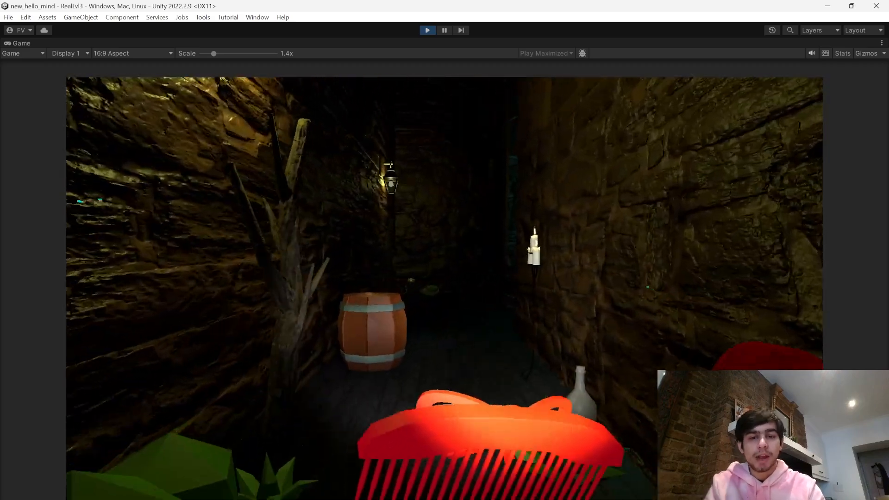
key(w)
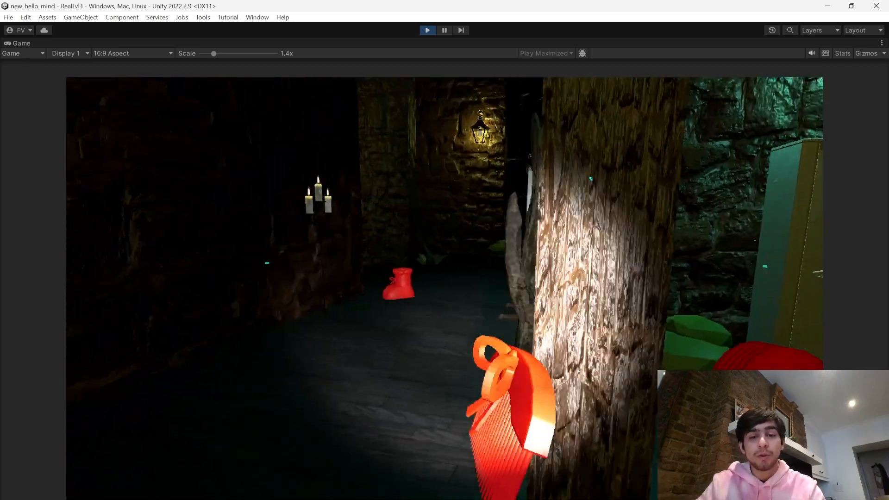
key(w)
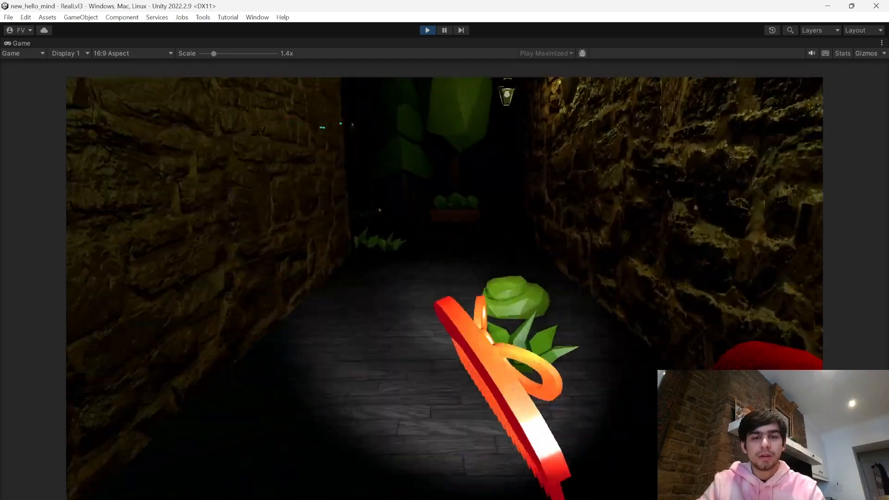
key(w)
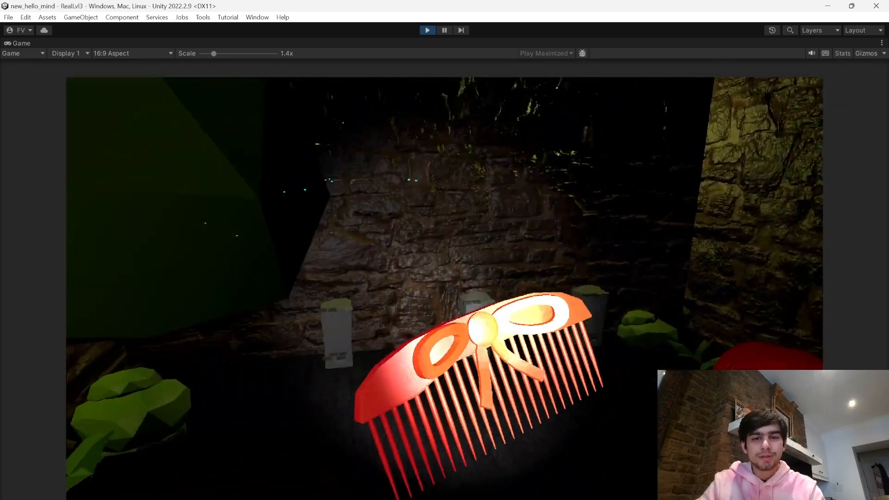
- Switch the flashlight to blue light and place the comb on the pedestal beneath the comb drawing
key(w)
key(f)
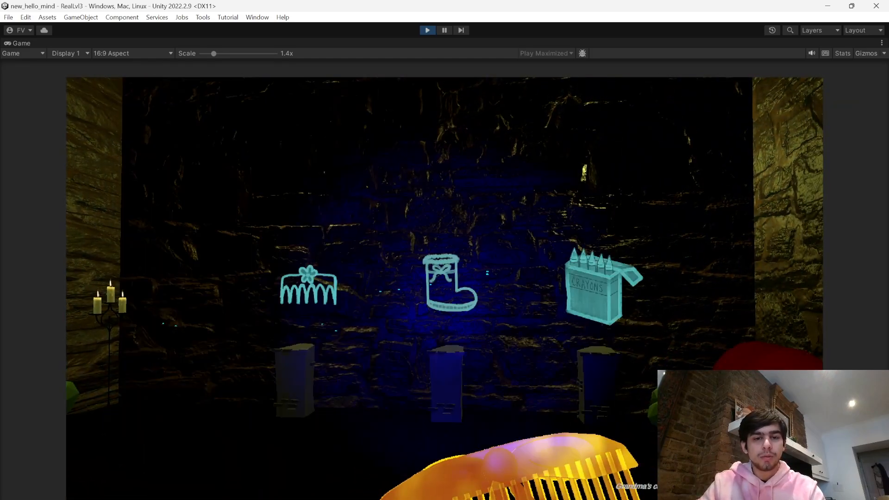
key(w)
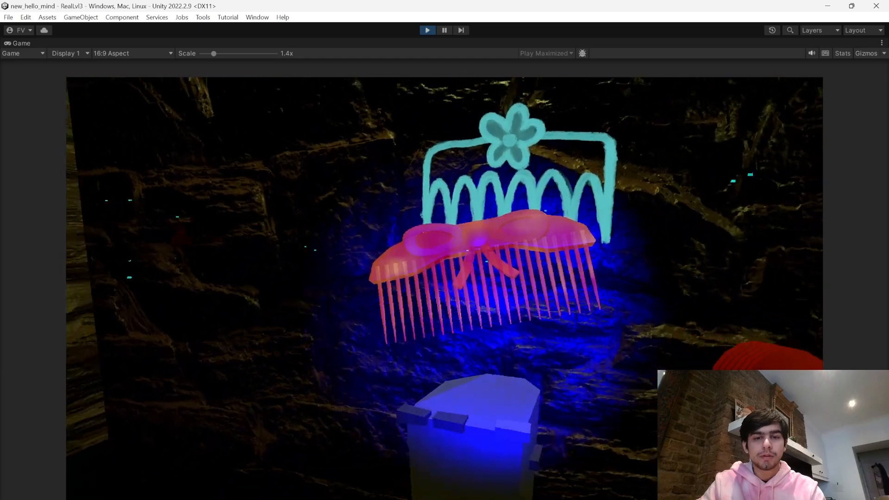
- Walk back along the corridor to the boot near the open locker and pick it up
key(w)
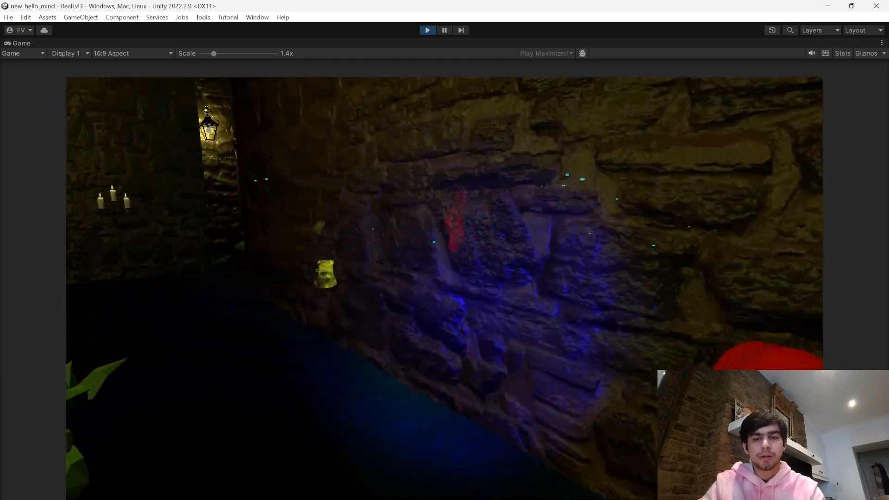
key(w)
key(s)
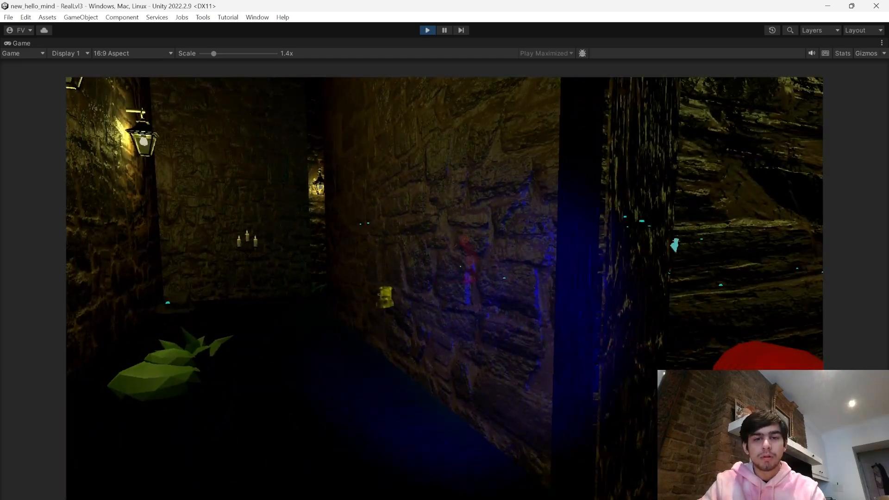
key(w)
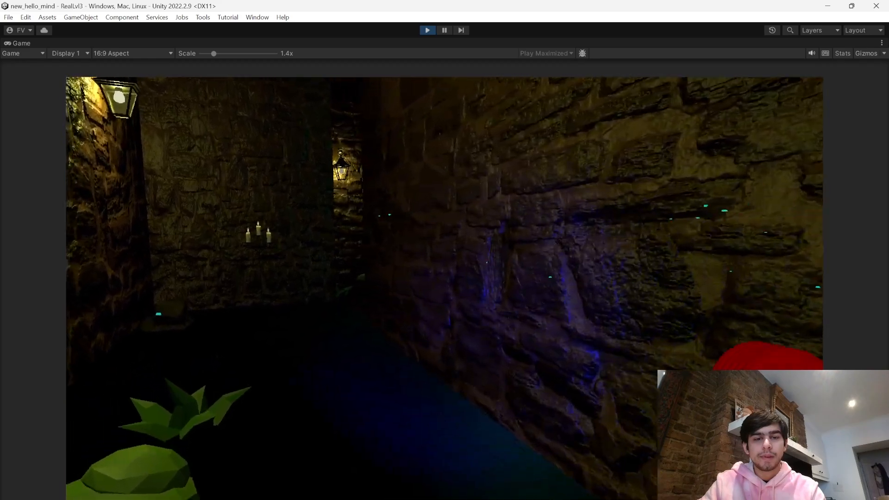
key(w)
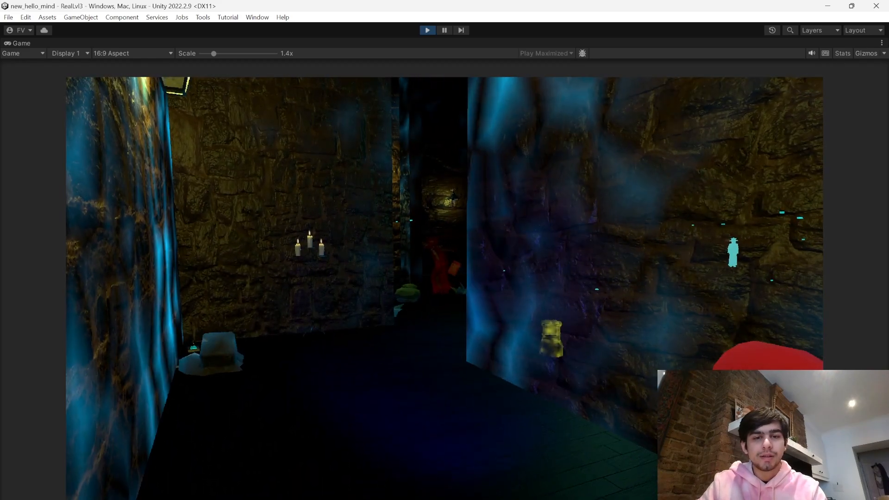
key(w)
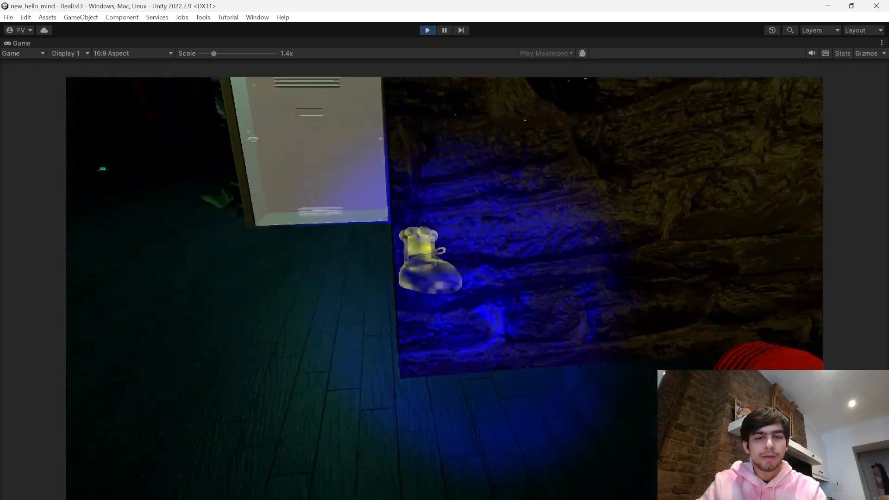
key(w)
key(e)
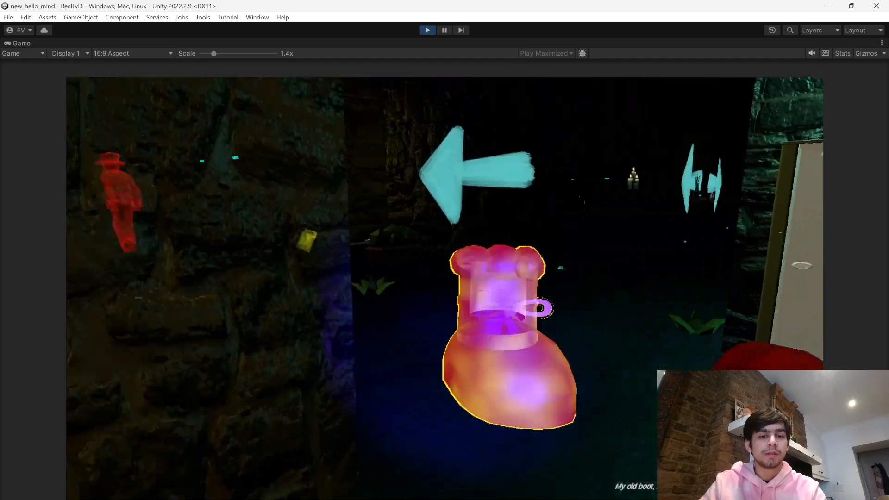
- Carry the boot back to the pedestal room and place it on the middle pedestal beneath the boot drawing
key(s)
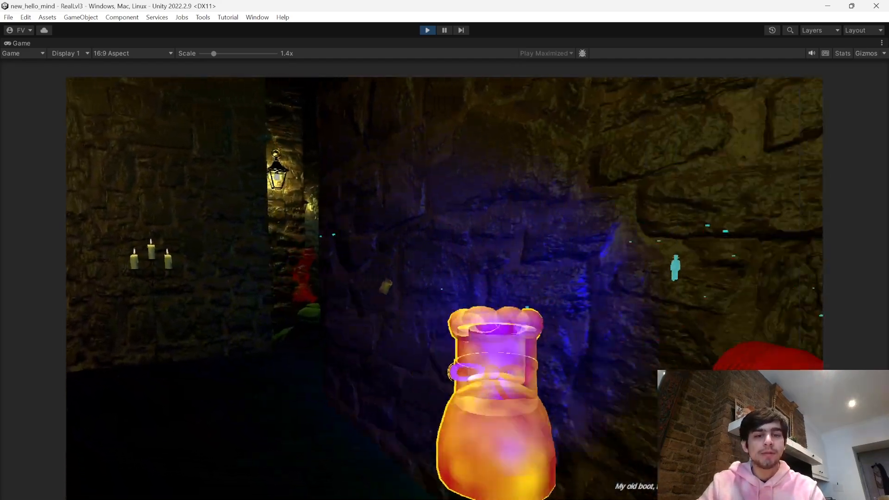
key(w)
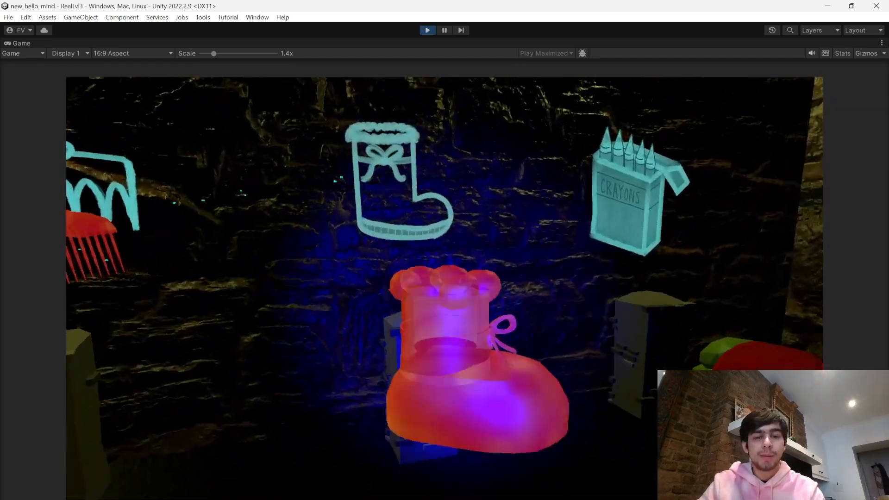
key(w)
key(e)
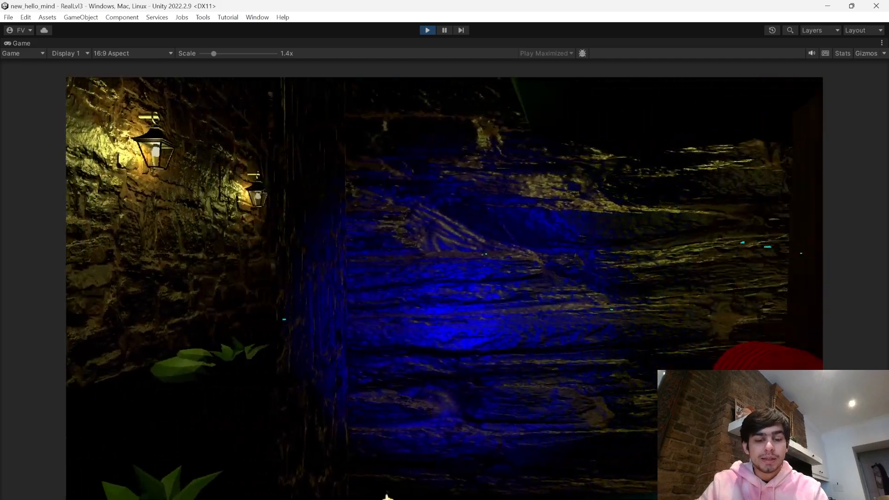
- Return to the candlelit corridor and edge back and forth at the wall corner to avoid the red-highlighted figure
key(w)
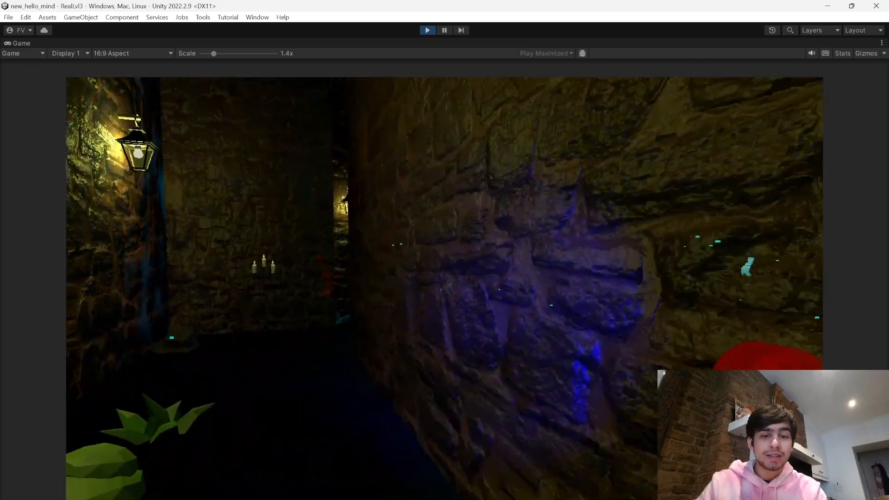
key(w)
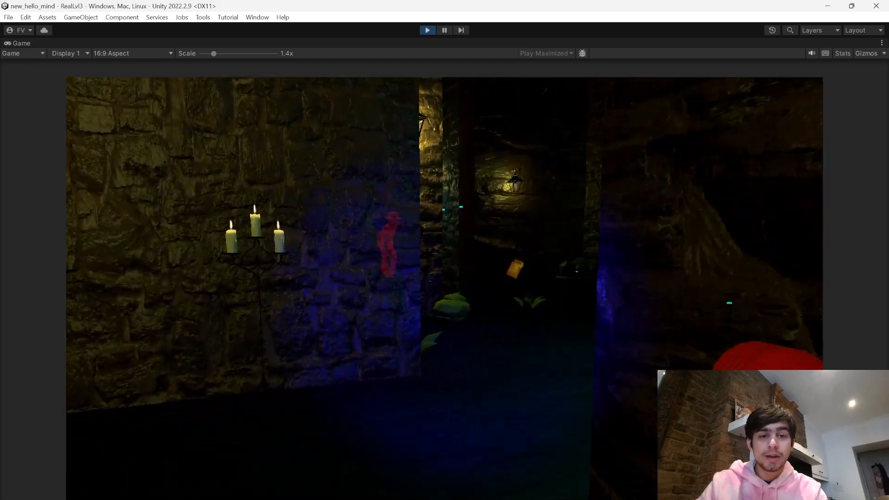
key(w)
key(s)
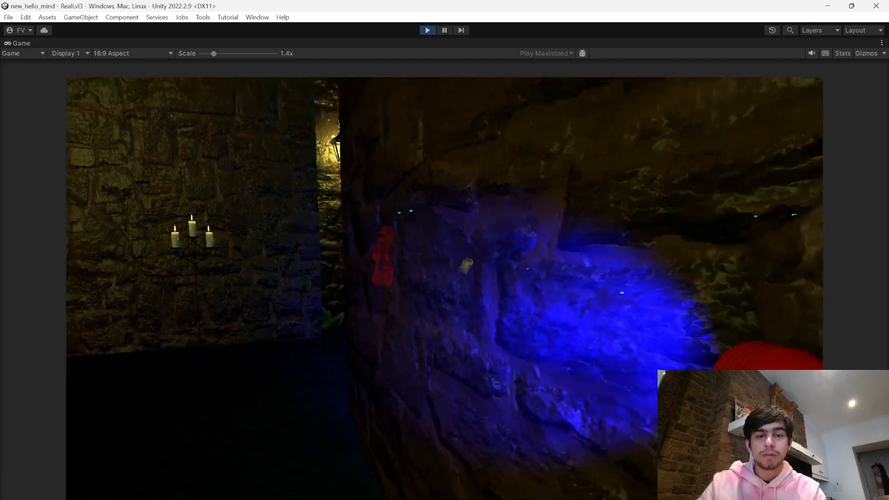
key(s)
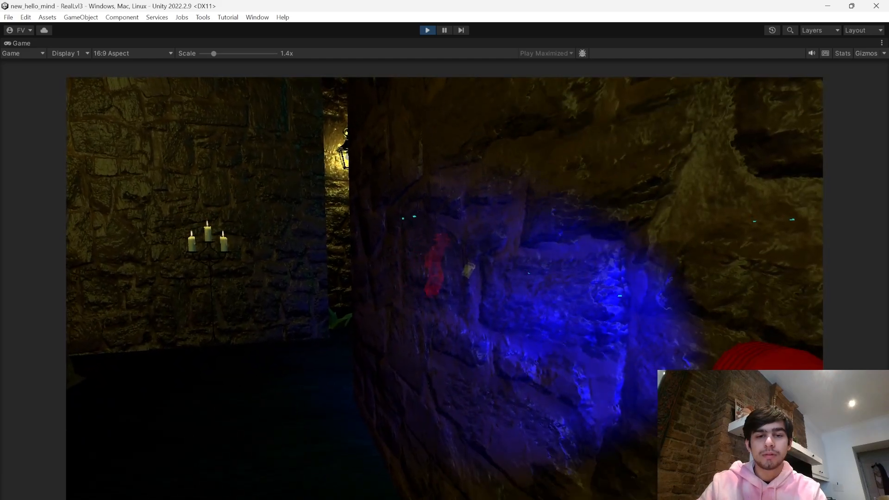
key(w)
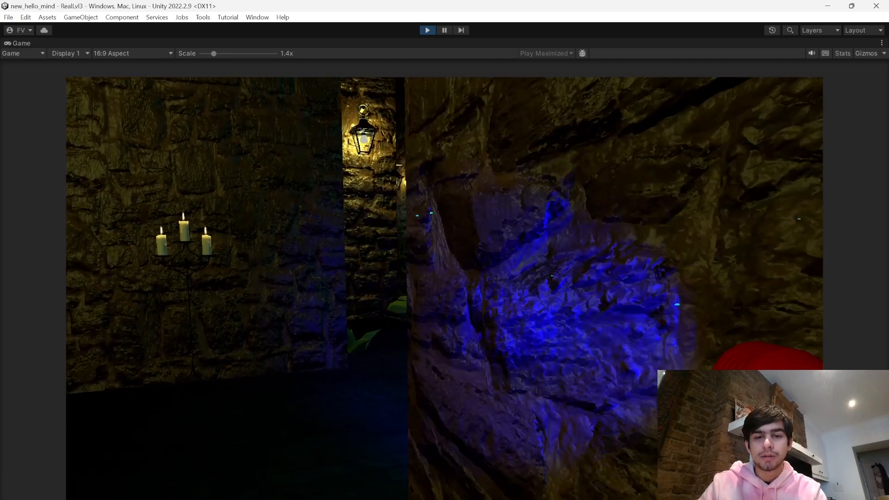
key(s)
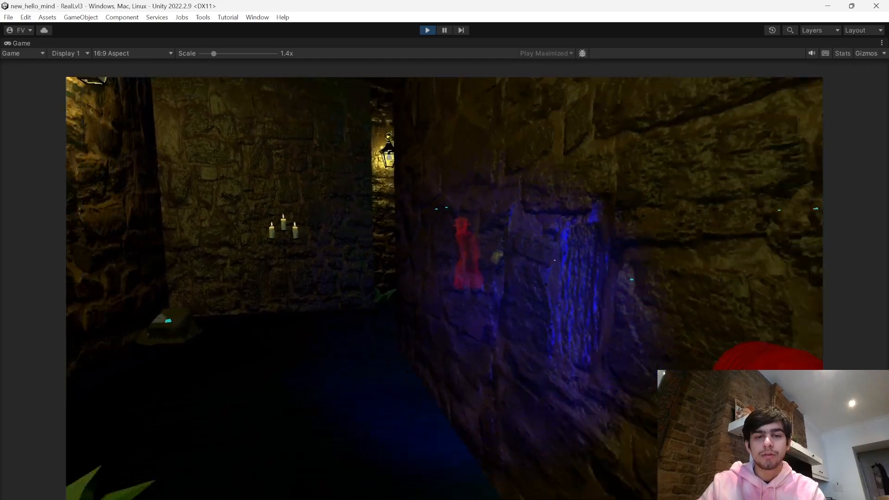
key(w)
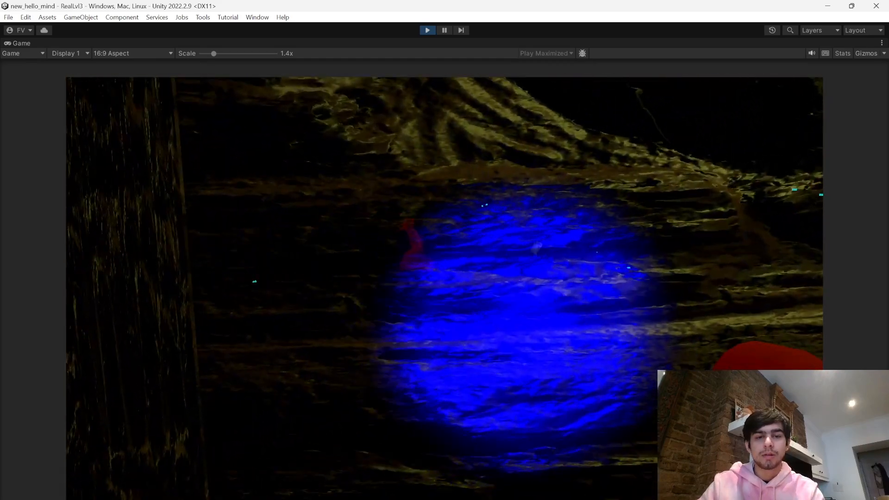
key(s)
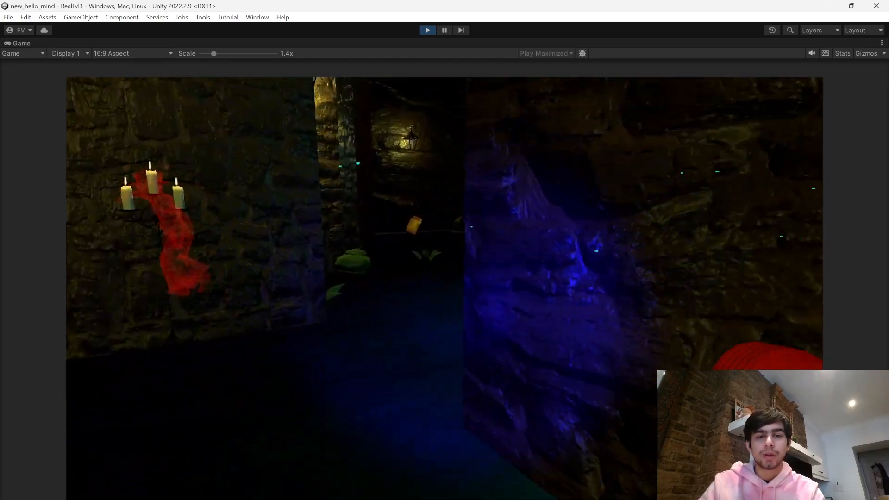
- Move past the wooden pillars to the stone wall beside the open locker, heading for the crayons
key(w)
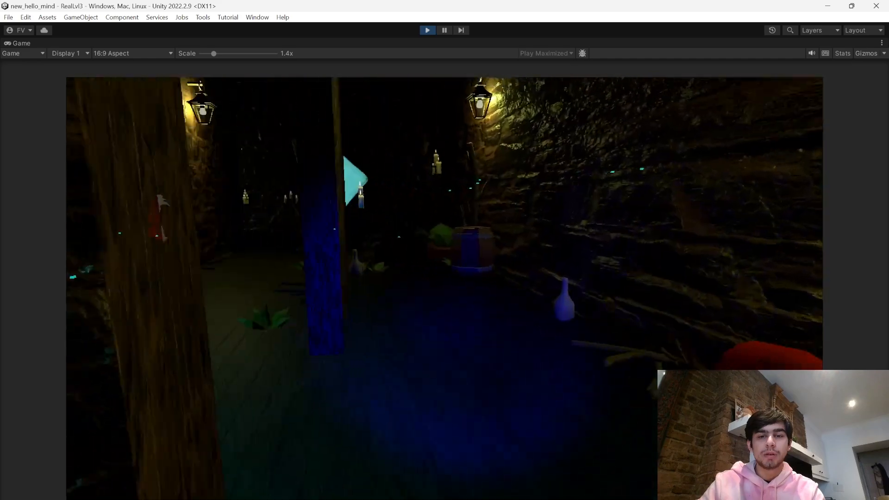
key(w)
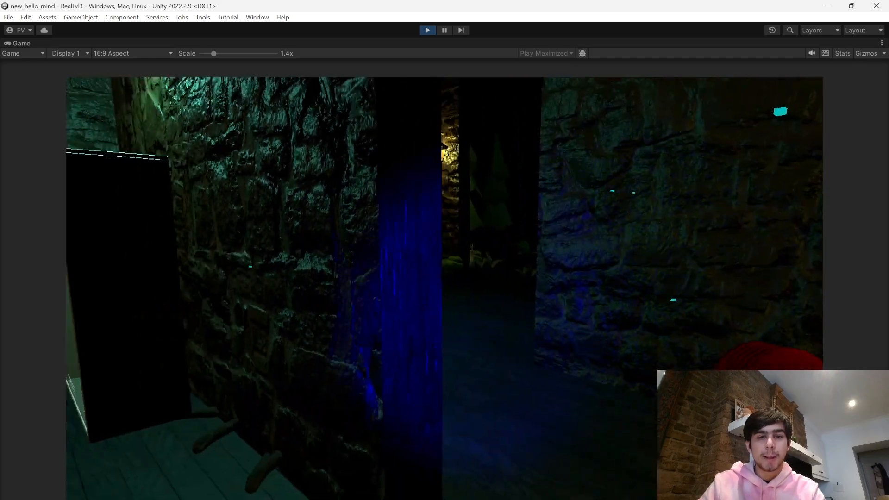
key(w)
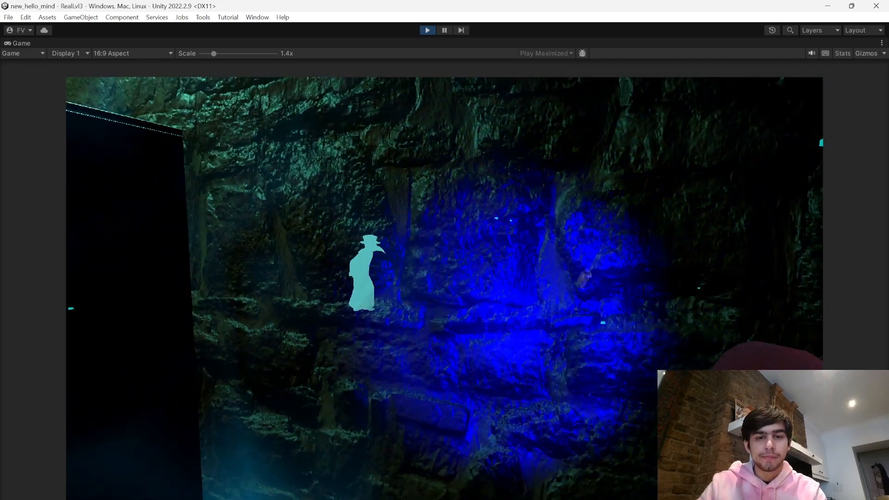
key(w)
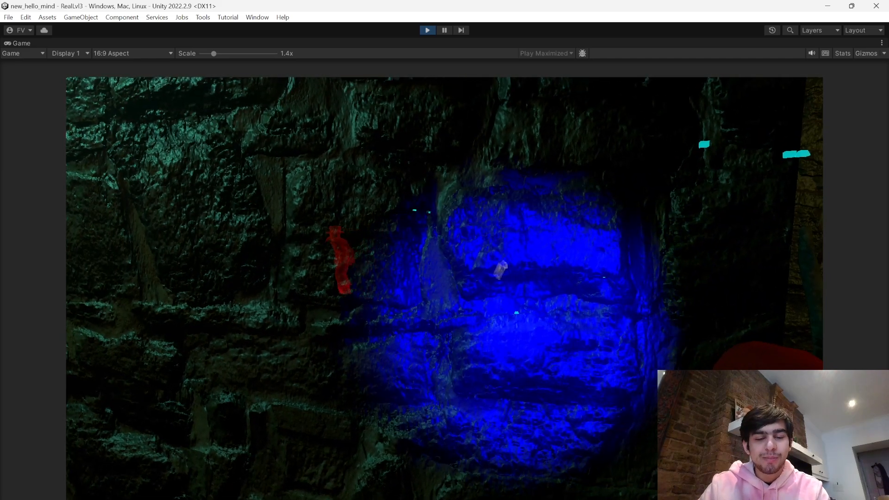
- Turn off the blue flashlight and dodge around the lockers and wooden pillar to evade the red-highlighted figure
key(f)
key(f)
key(d)
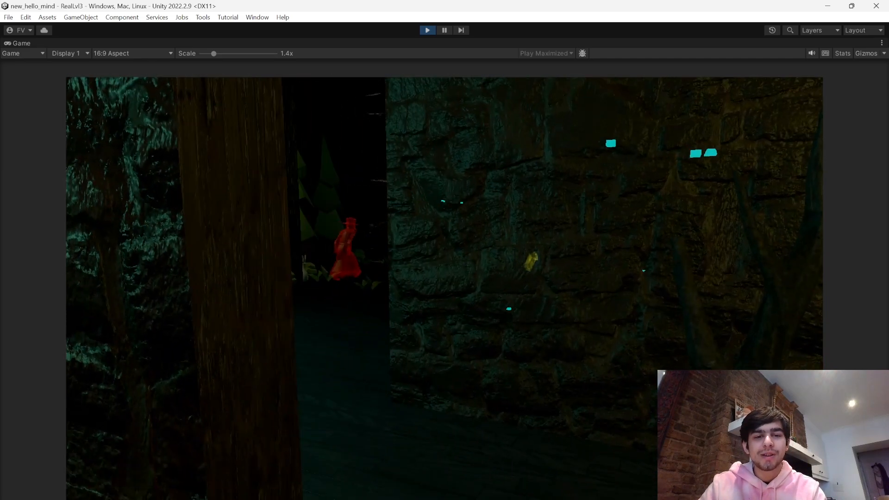
key(a)
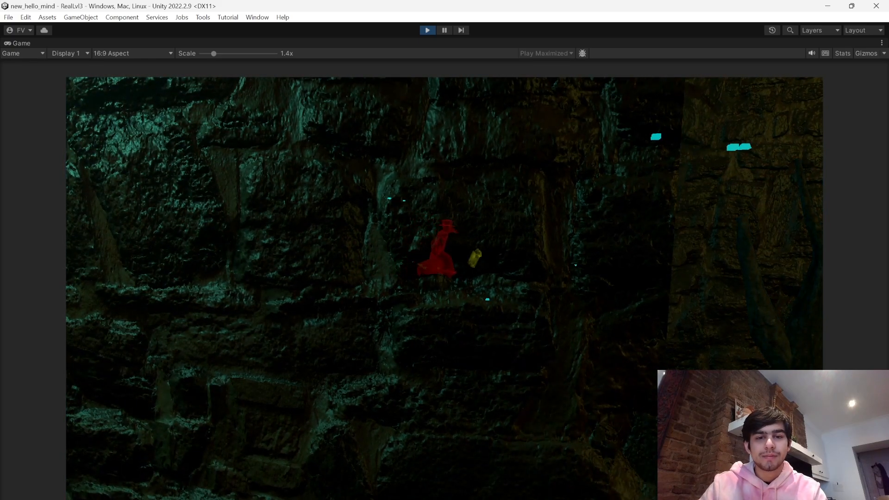
key(a)
key(s)
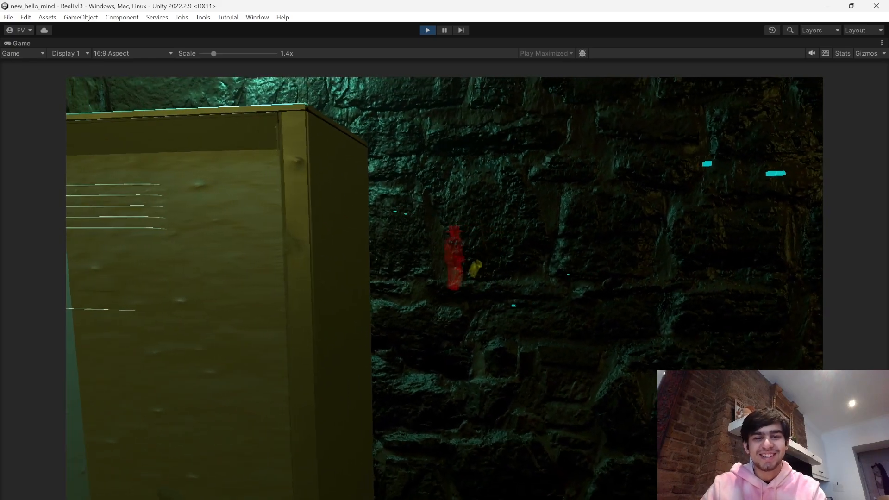
key(a)
key(s)
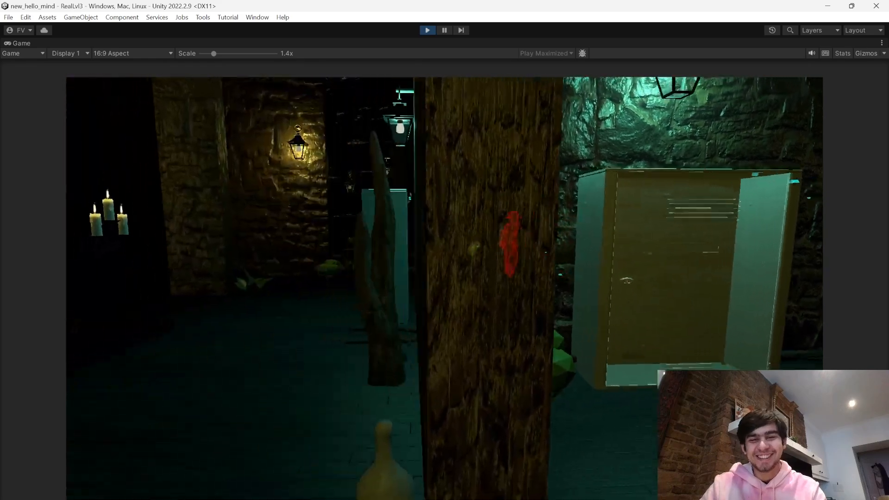
- Slip past the open locker to the stone ledge and pick up the red crayon box
key(w)
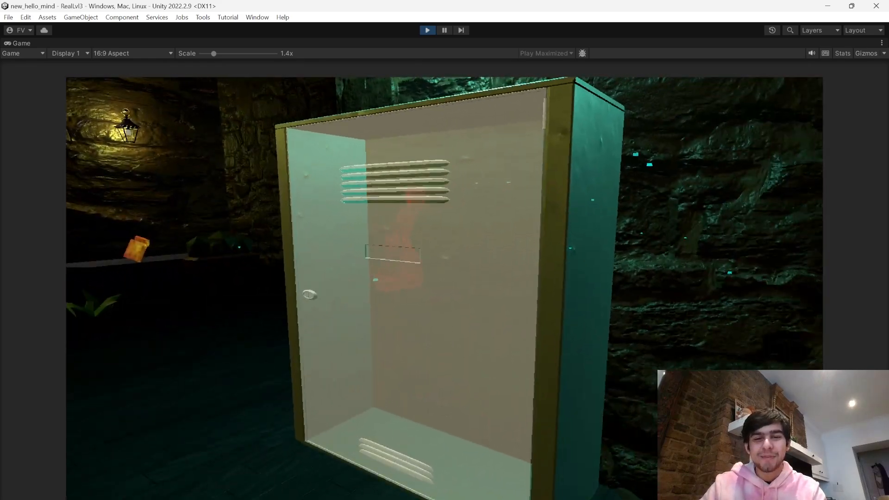
key(a)
key(w)
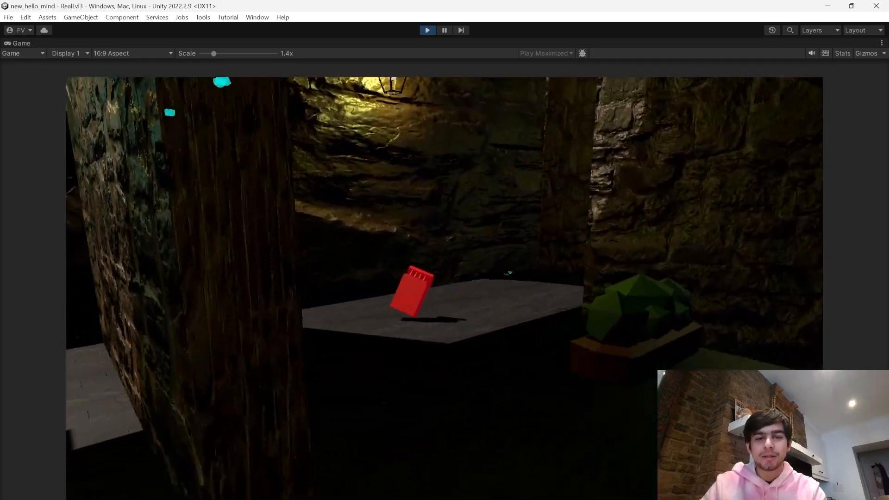
key(w)
key(e)
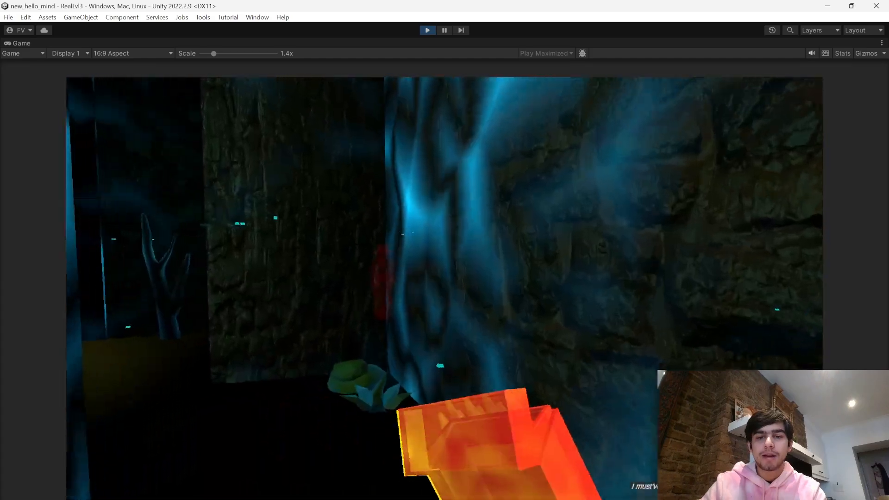
- Carry the crayon box through the lantern-lit corridor to the pedestal room and place it on the pedestal beside the boot
key(w)
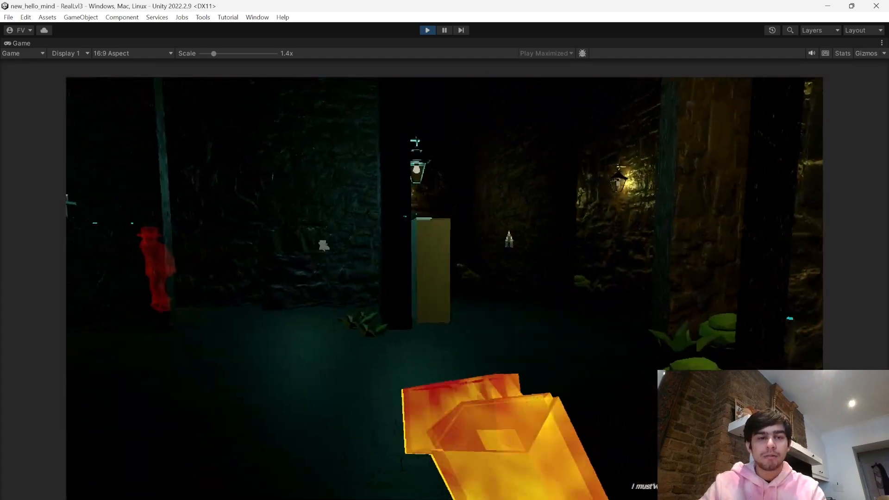
key(w)
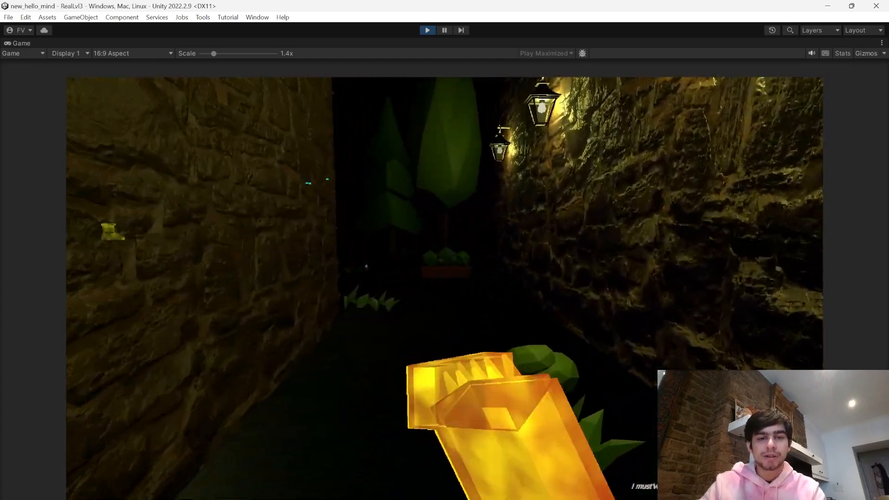
key(w)
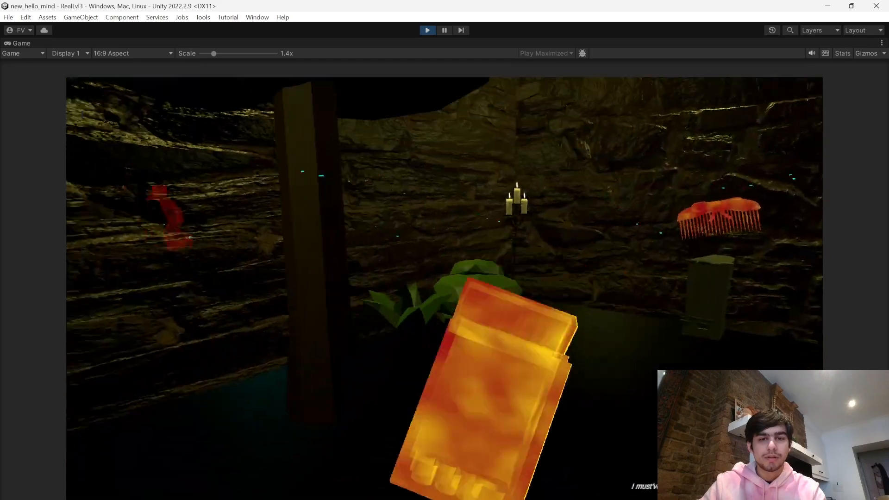
key(w)
key(e)
key(s)
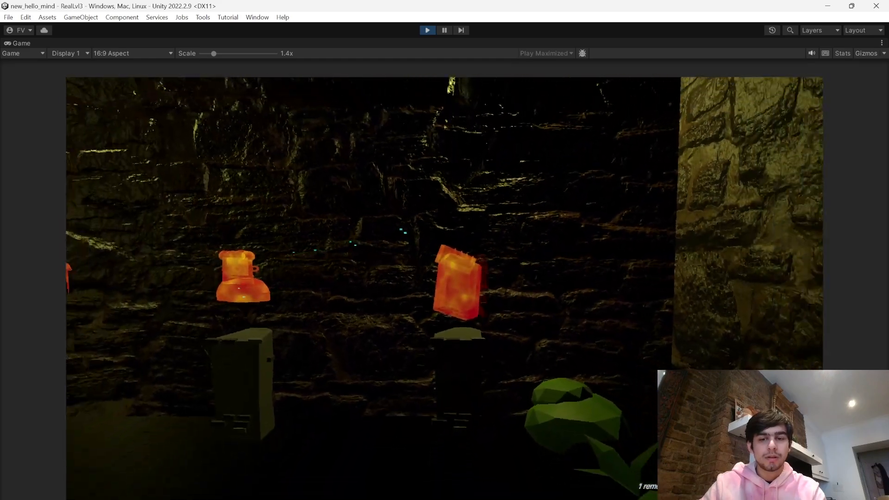
- Leave the pedestal room and follow the candlelit passage to the fallen mossy beam among the trees
key(w)
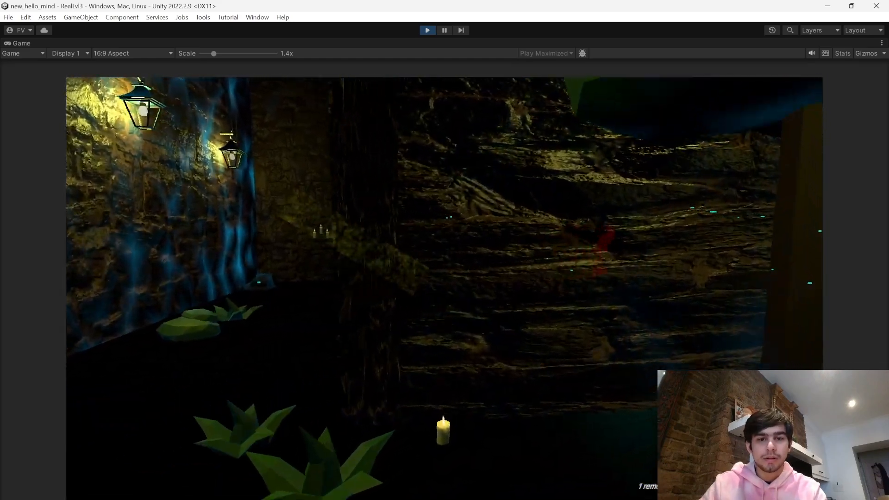
key(w)
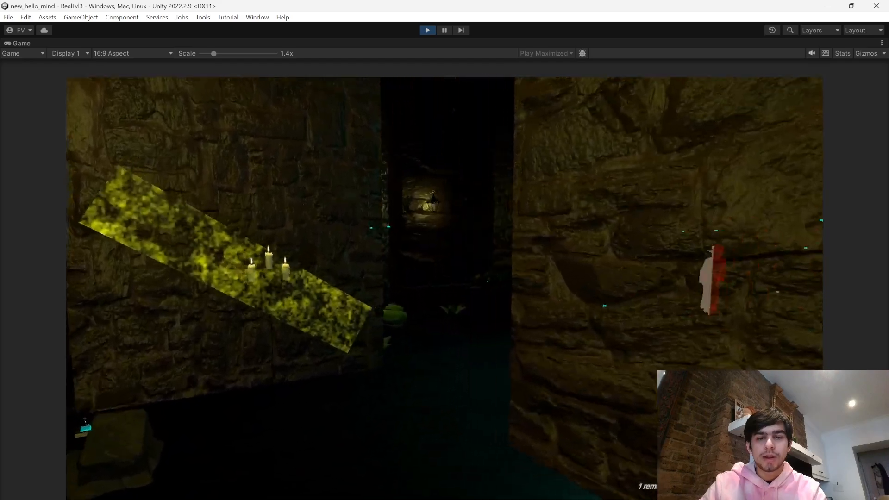
key(w)
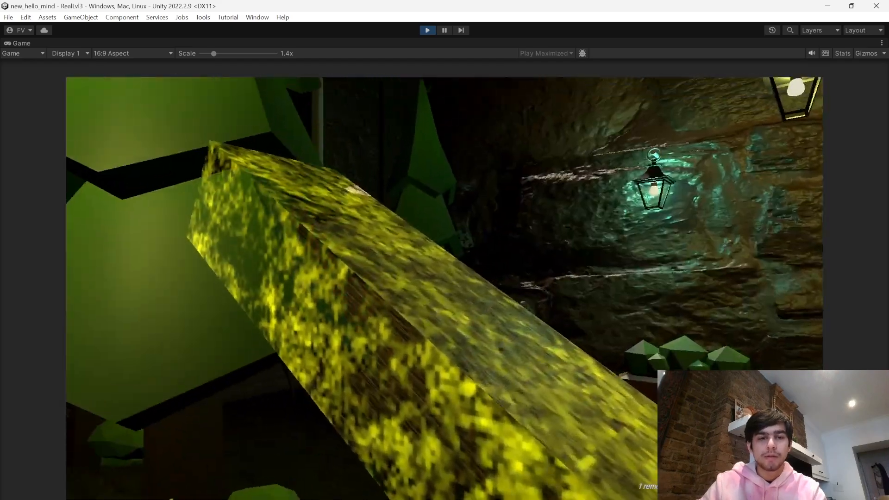
key(w)
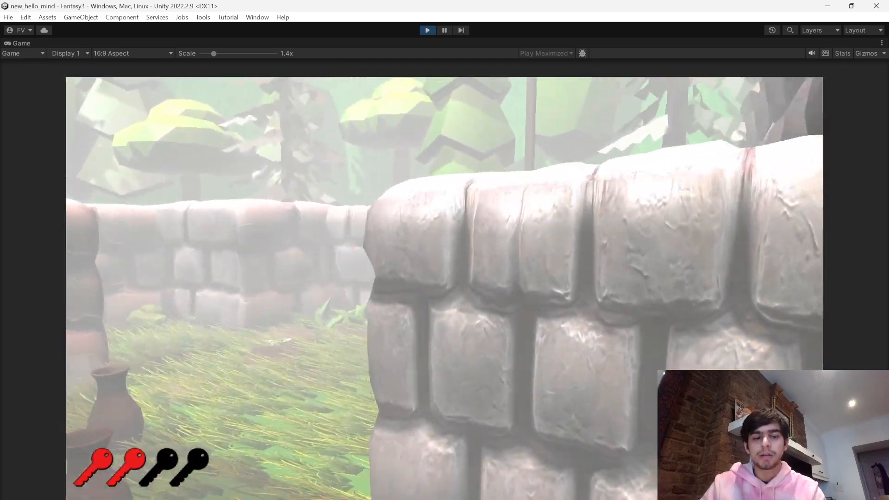
- Collect the third key near the stone wall in Fantasy3 and continue along the patterned carpet between the walls
key(w)
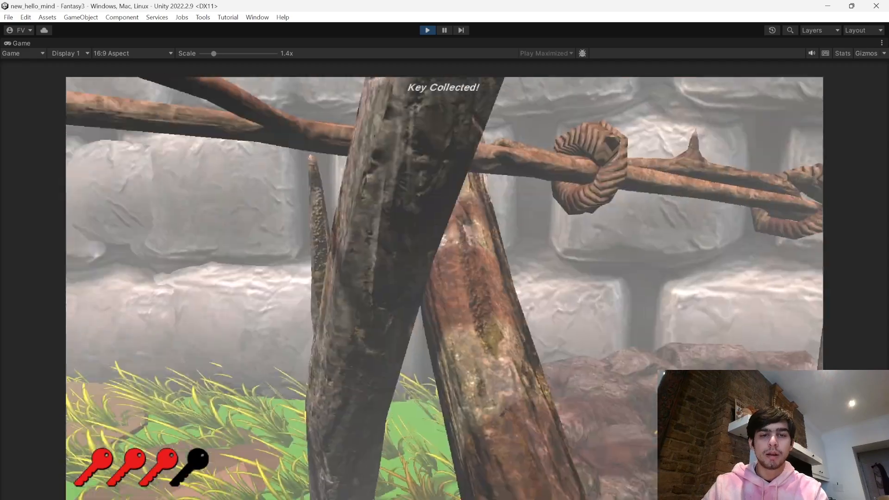
key(w)
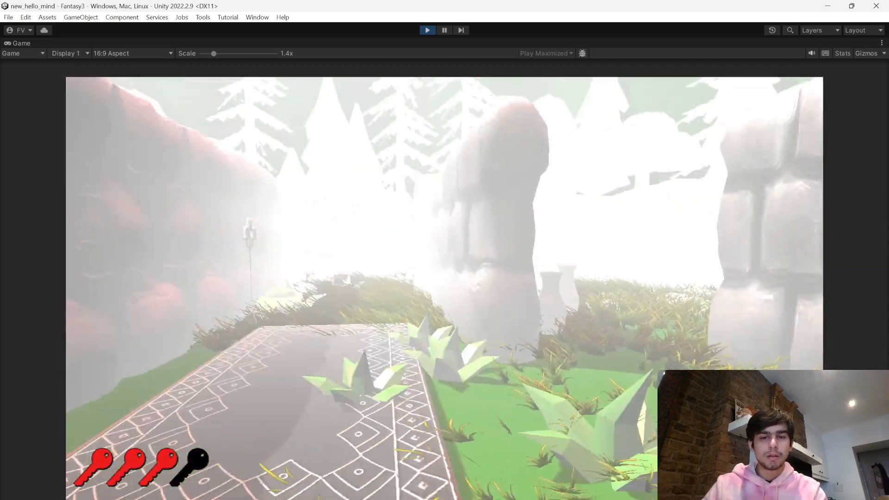
key(w)
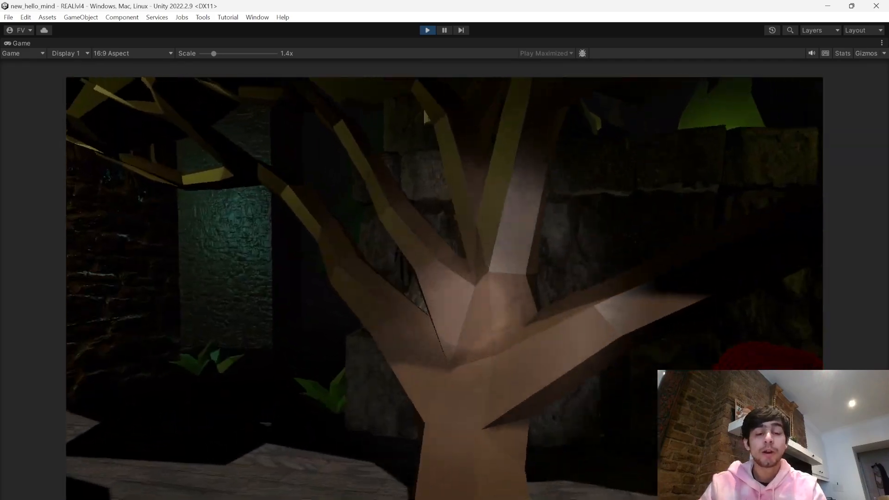
- Examine the furniture drawing on the REALlvl4 stone wall, toggle the flashlight and explore around the turquoise table
key(w)
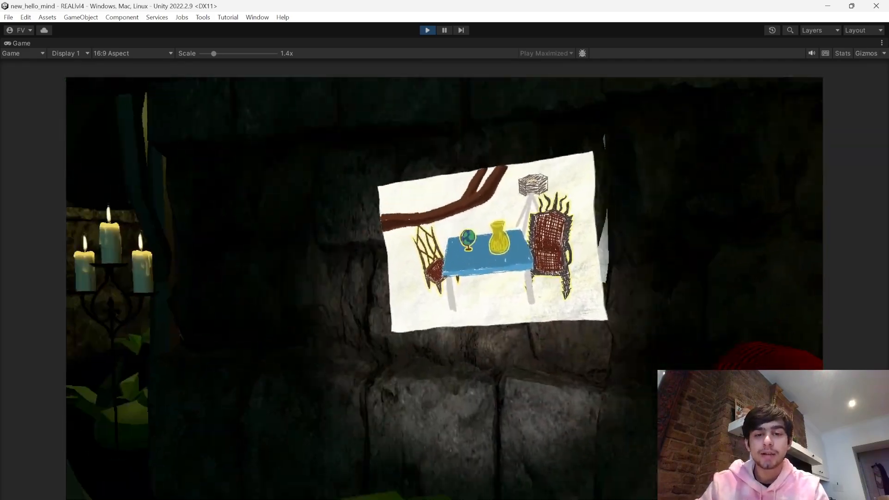
key(w)
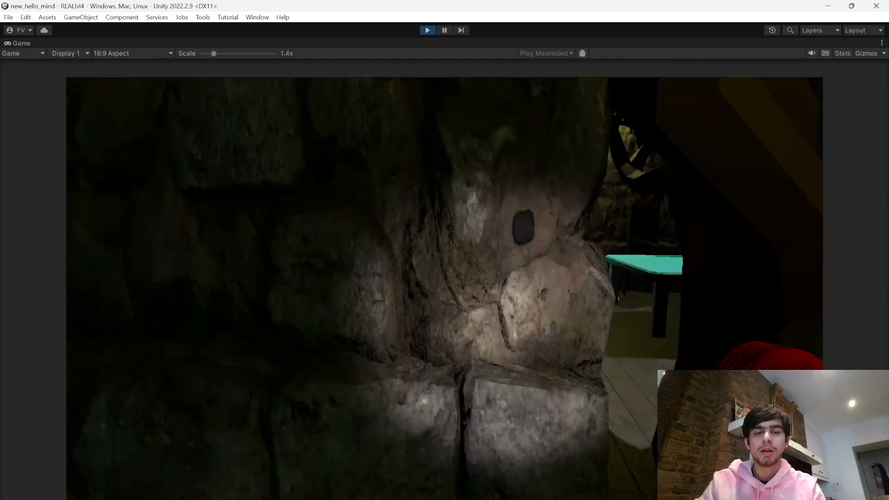
key(w)
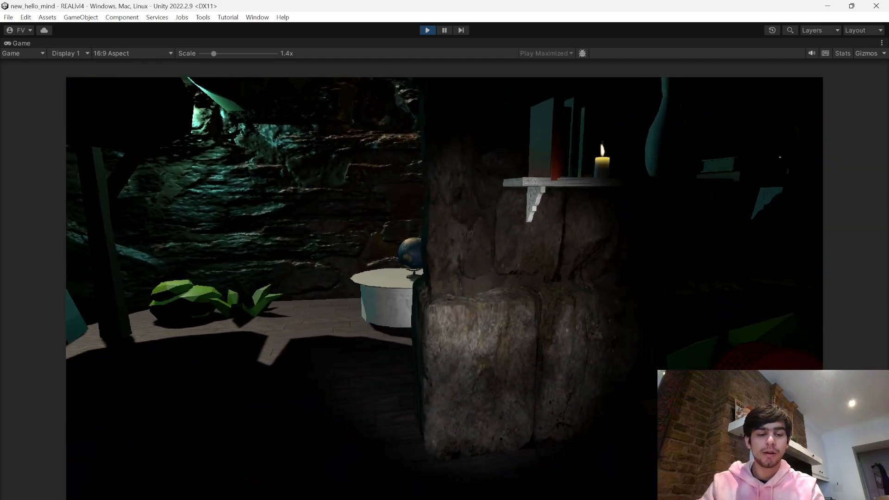
key(q)
key(q)
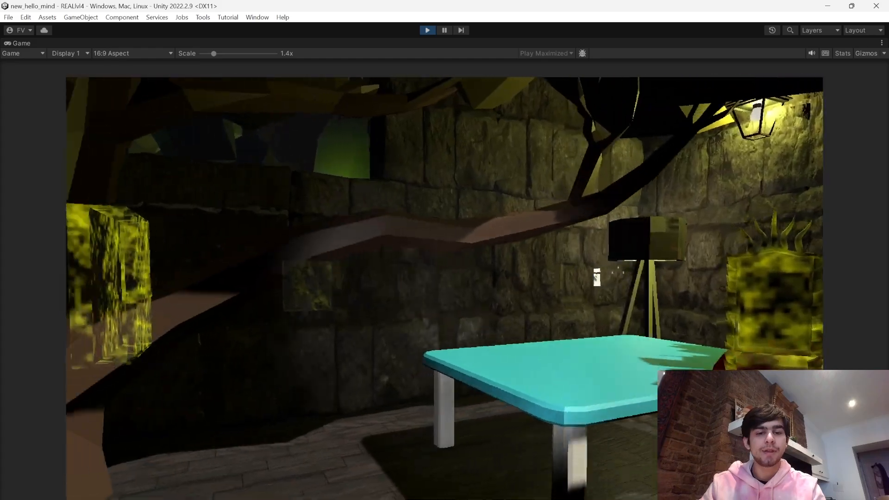
key(w)
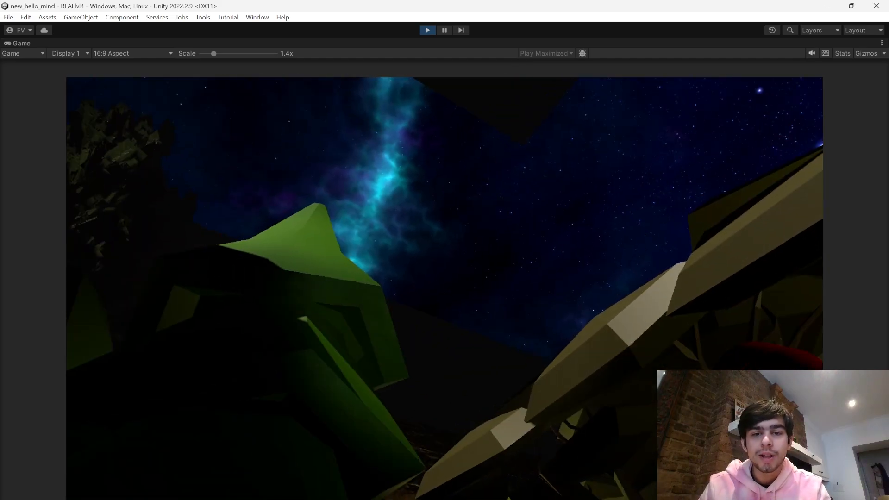
- Pick up the globe from the round white table and place it on the turquoise table
key(w)
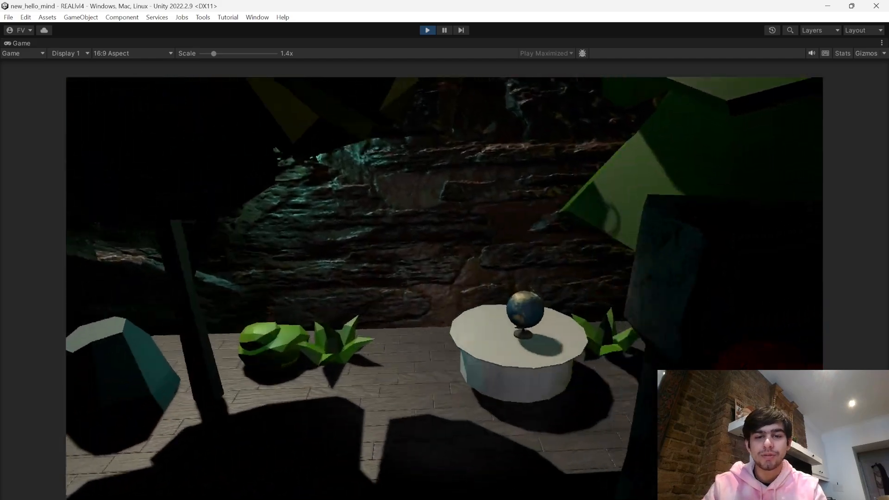
key(e)
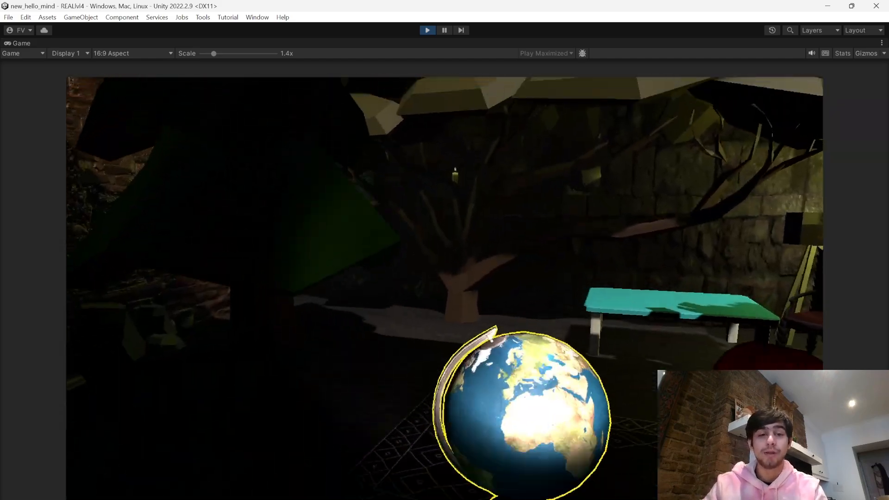
key(e)
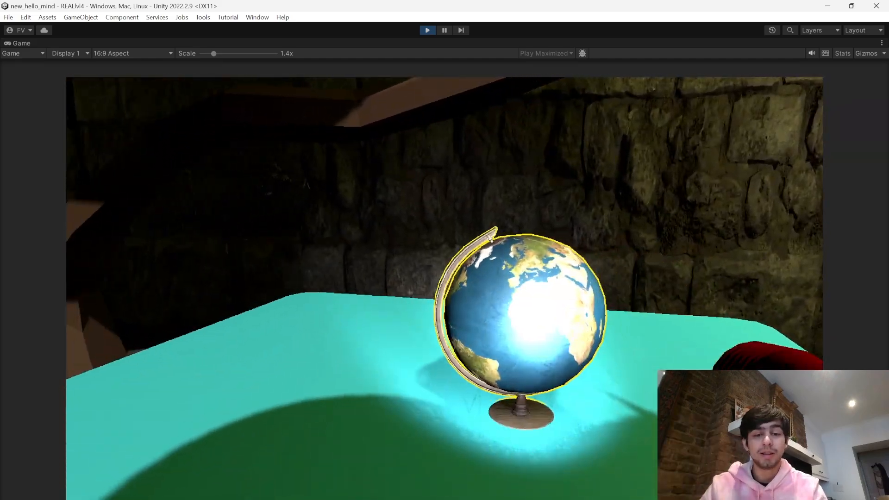
- Pick up the wooden chair by the patterned rug and carry it toward the yellow-highlighted spots near the turquoise table
key(w)
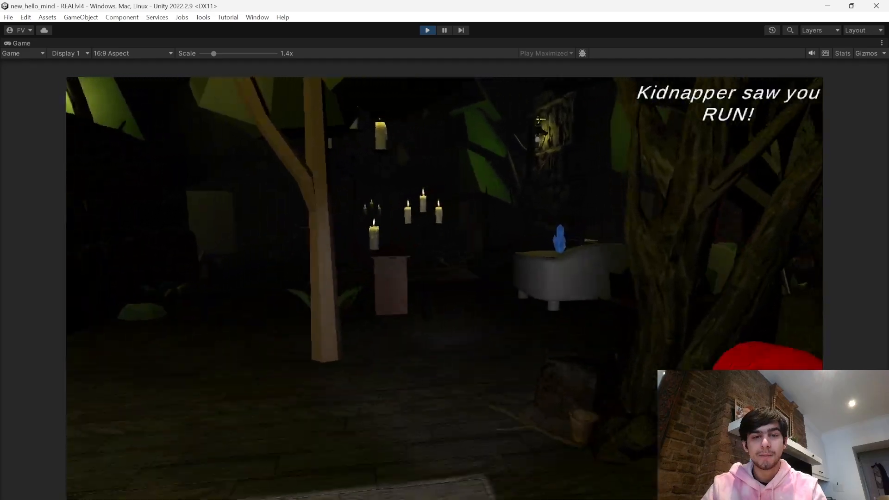
key(e)
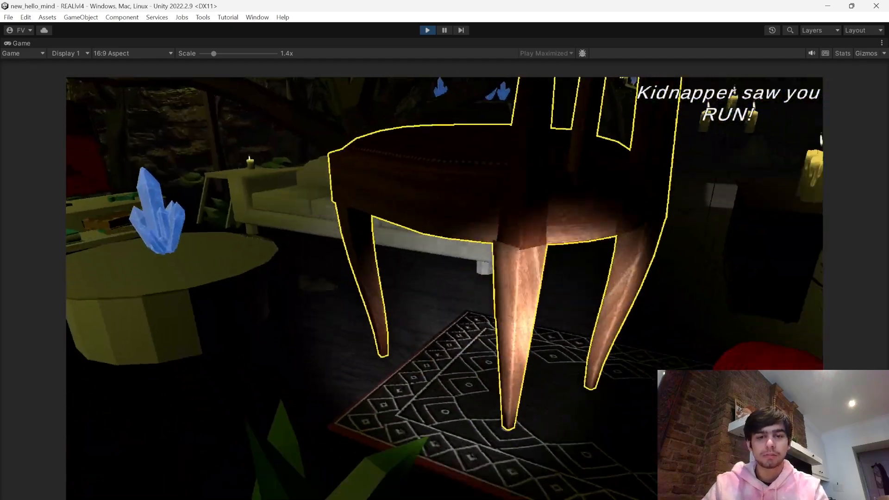
key(w)
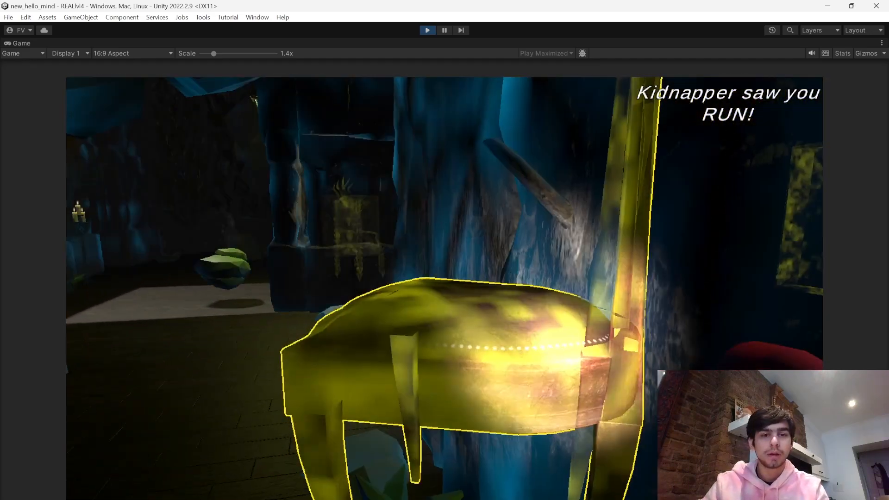
key(w)
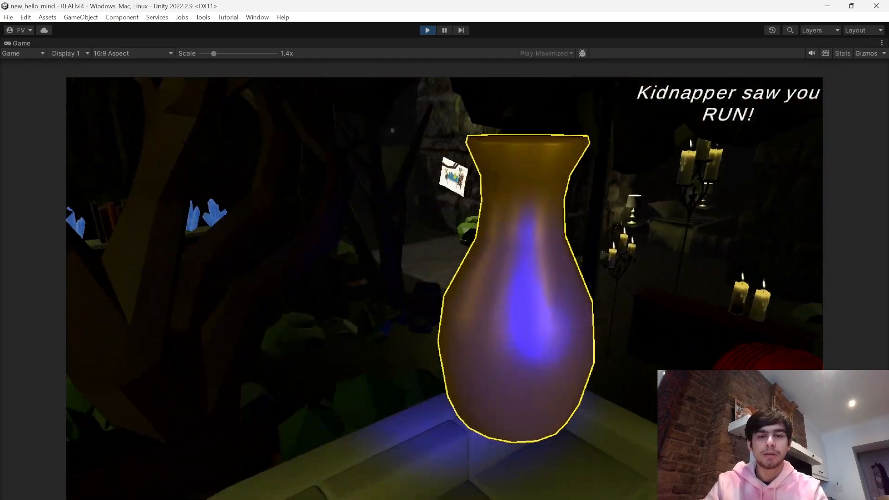
- Carry the yellow vase past the wall drawing and set it on the turquoise table beside the globe
key(w)
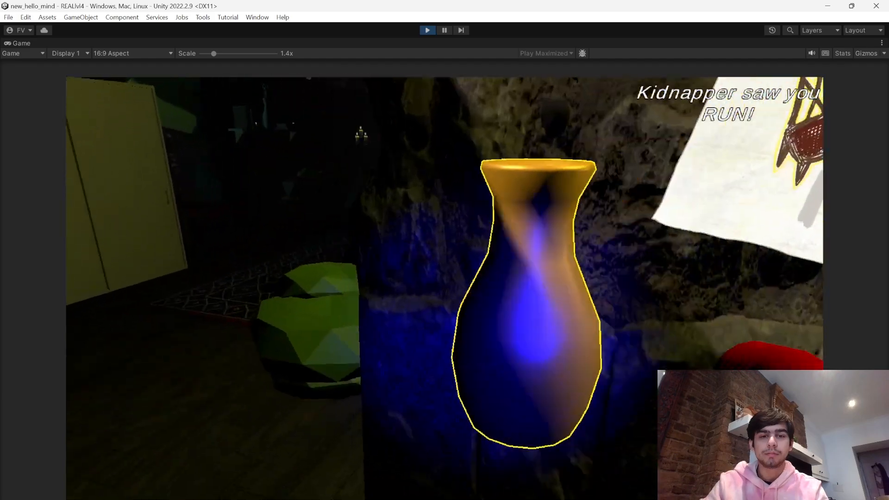
key(s)
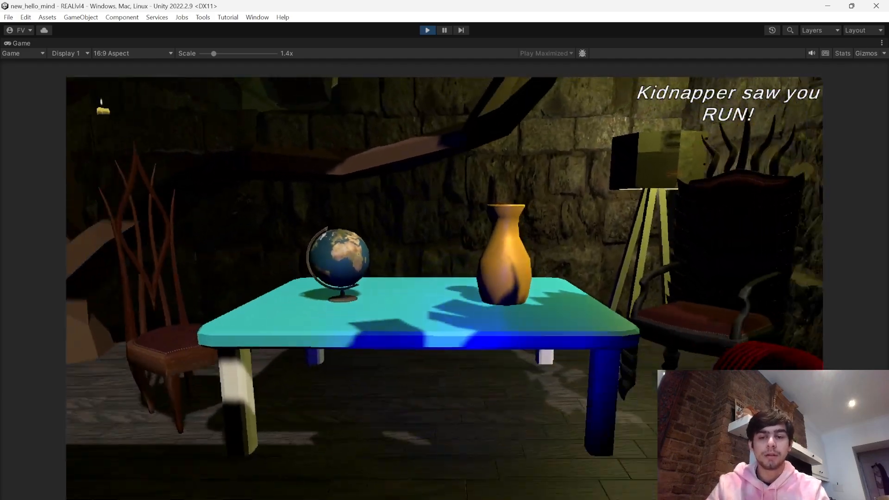
key(w)
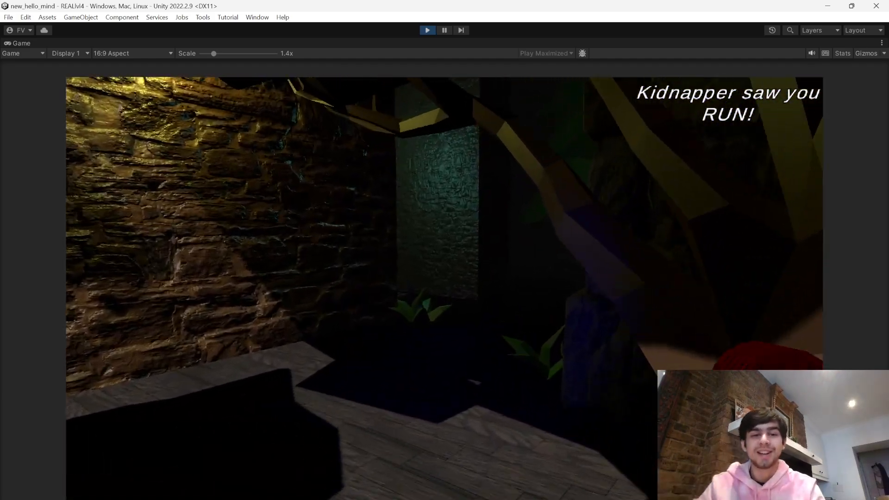
- Walk past the candle-flanked door and the pinned note, and return to the furnished turquoise table to compare it with the drawing
key(w)
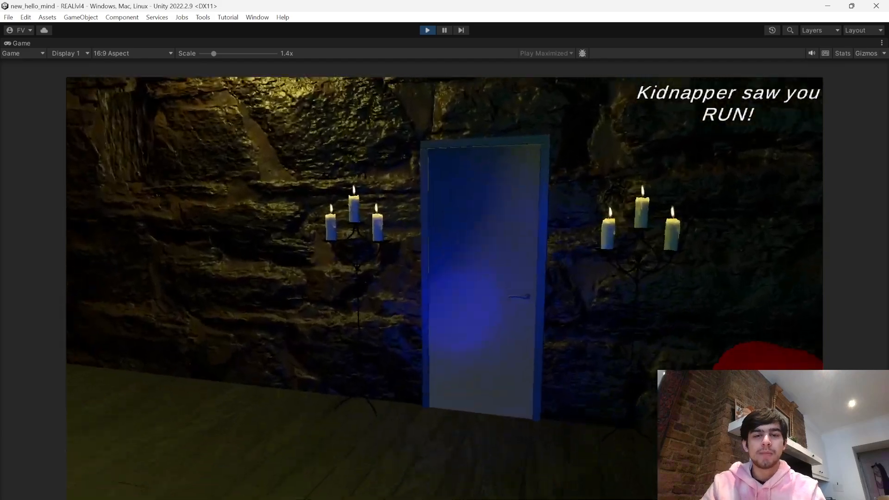
key(w)
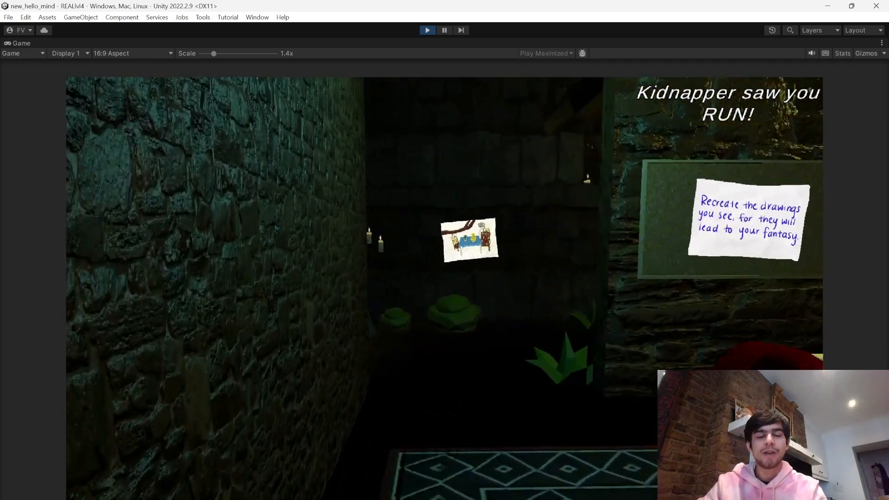
key(w)
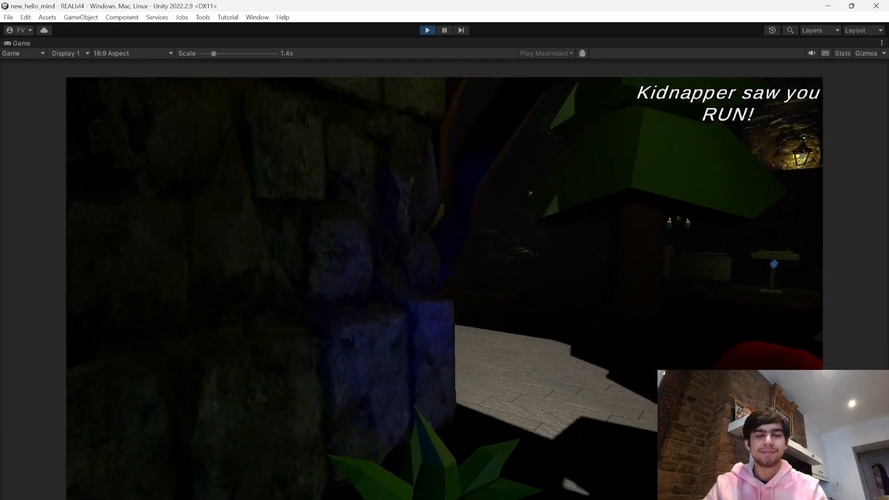
key(w)
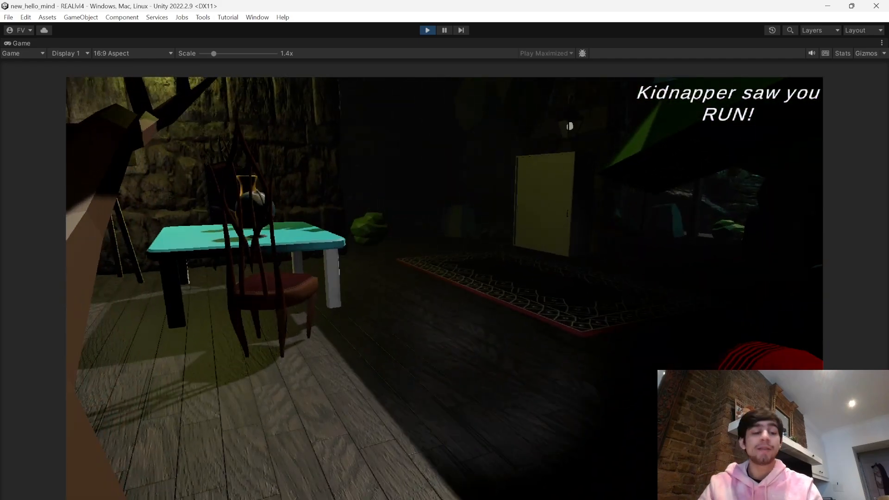
key(w)
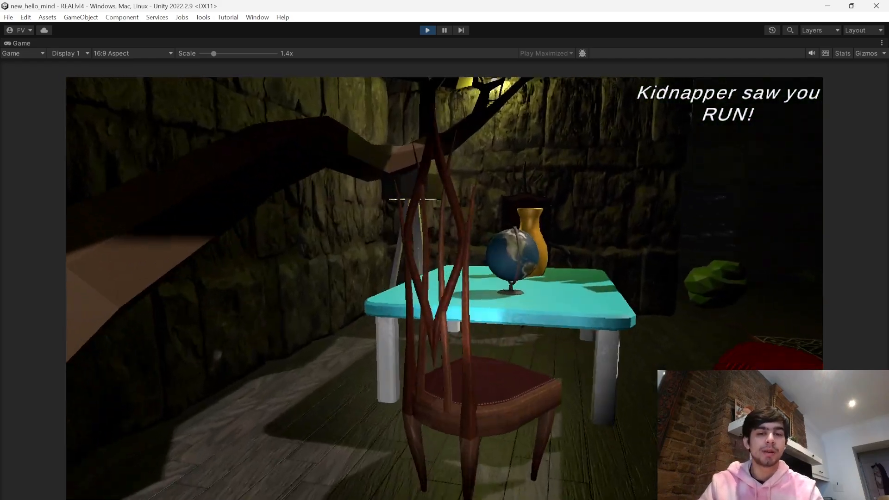
- Stop the play-test and look around the Playground2 room in the Scene view
key(Escape)
click(427, 30)
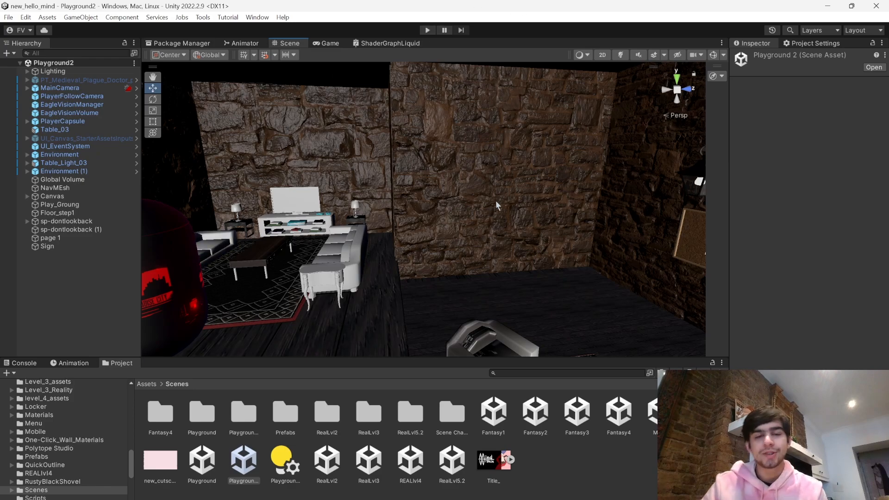
right_drag(496, 198, 444, 205)
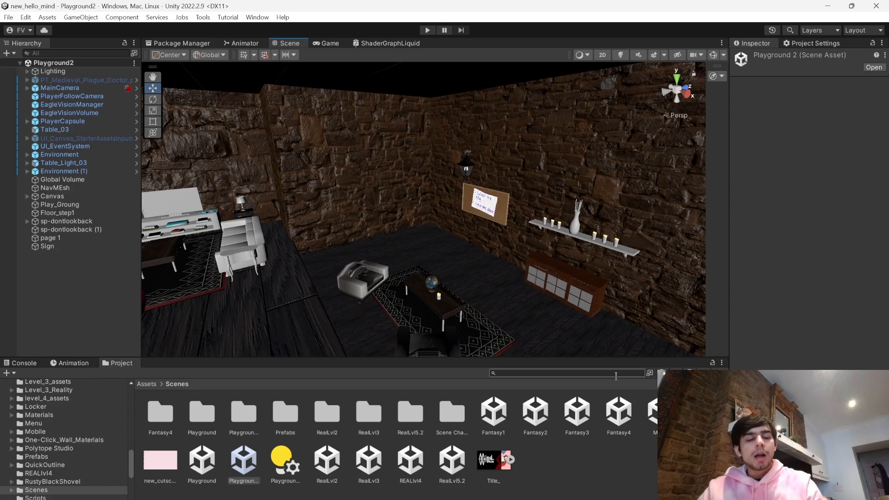
right_drag(556, 248, 132, 224)
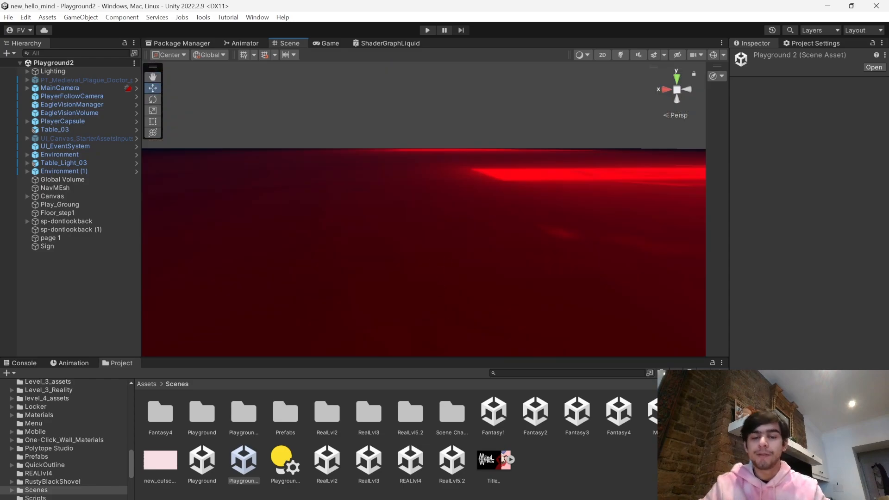
- Switch between OBS and the Unity editor, ending in OBS to check the live-stream chat
click(521, 475)
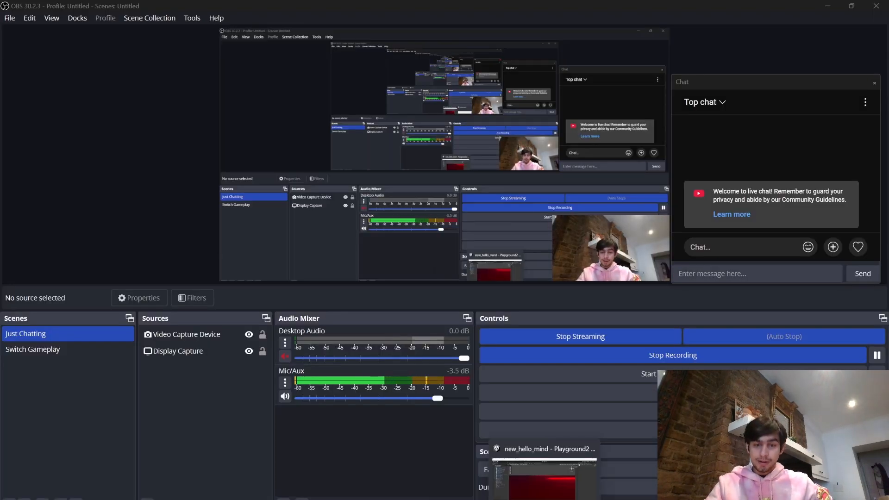
click(522, 474)
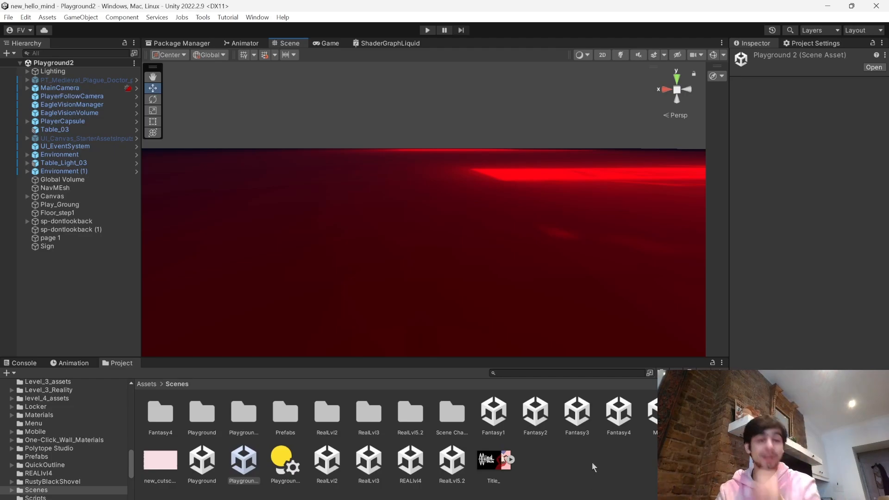
click(521, 474)
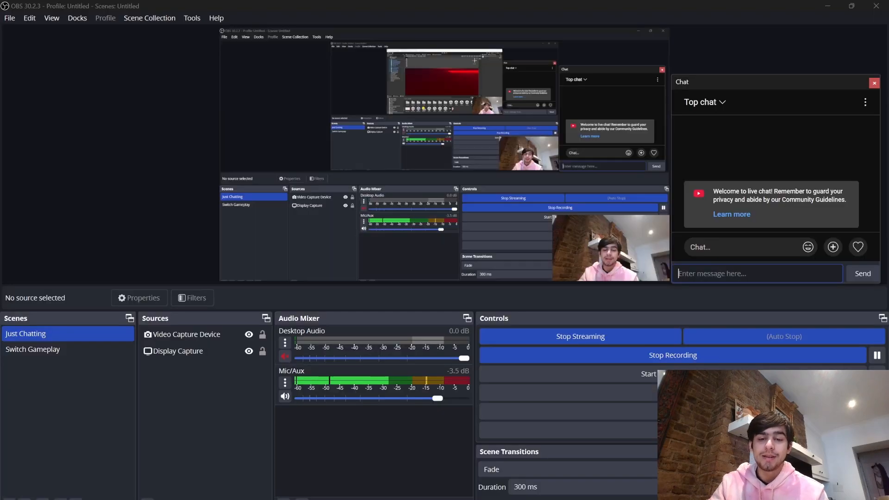